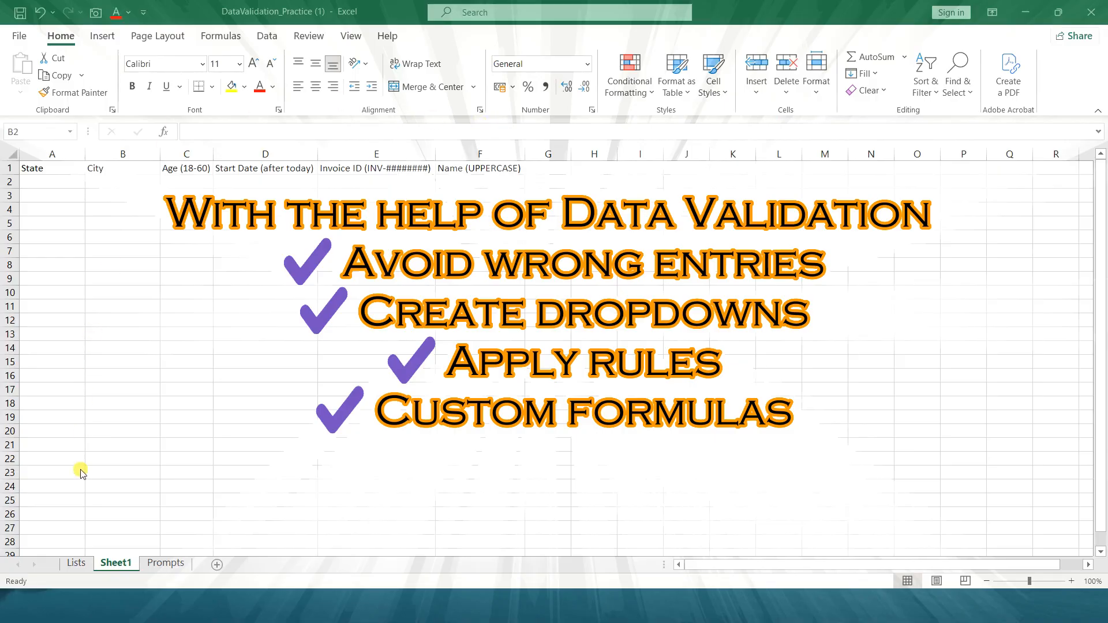
Examine the State, City and per-state city columns on the Lists sheet
left_click(76, 564)
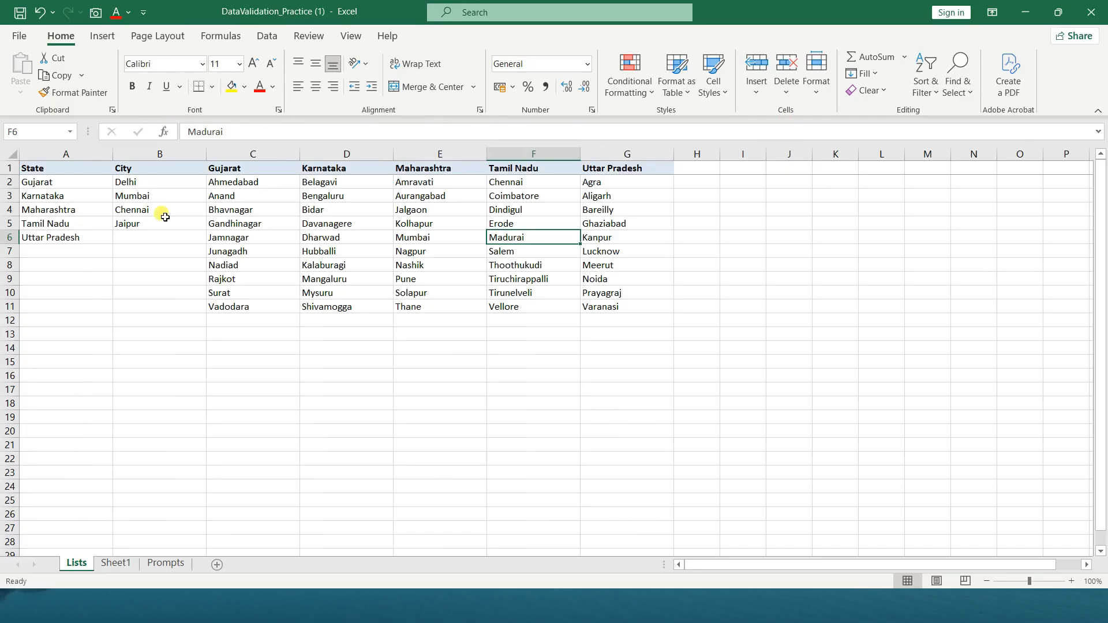
left_click(171, 189)
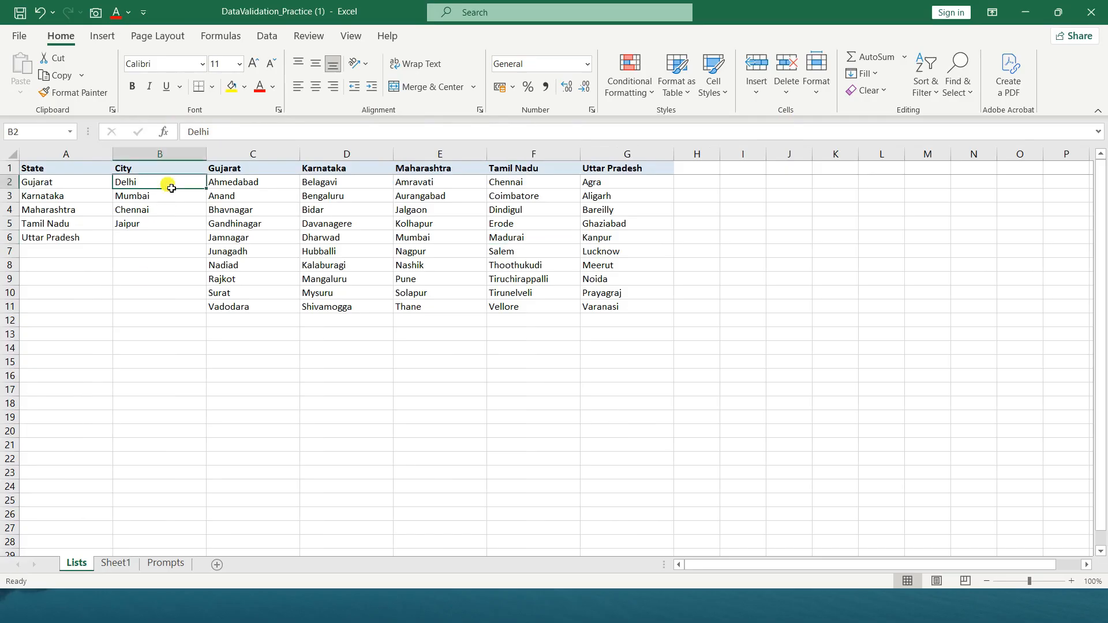
key("Left")
key("Up")
key("Right")
key("Right")
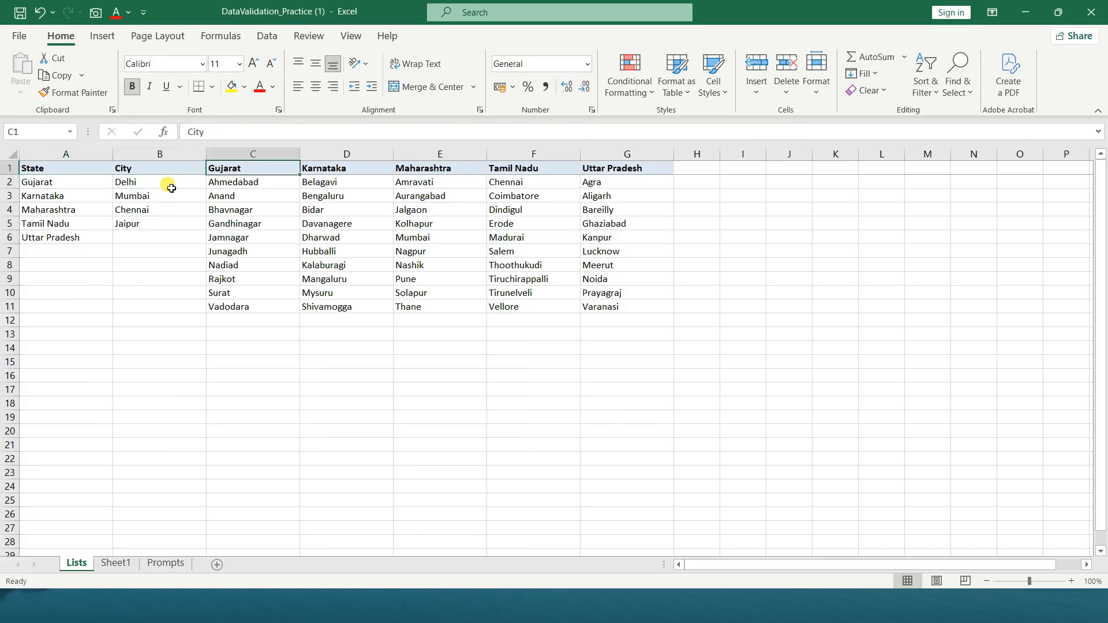
key("Right")
key("Right")
key("Right")
key("Left")
key("Left")
key("Left")
key("Left")
key("Down")
key("Down")
key("Down")
key("Down")
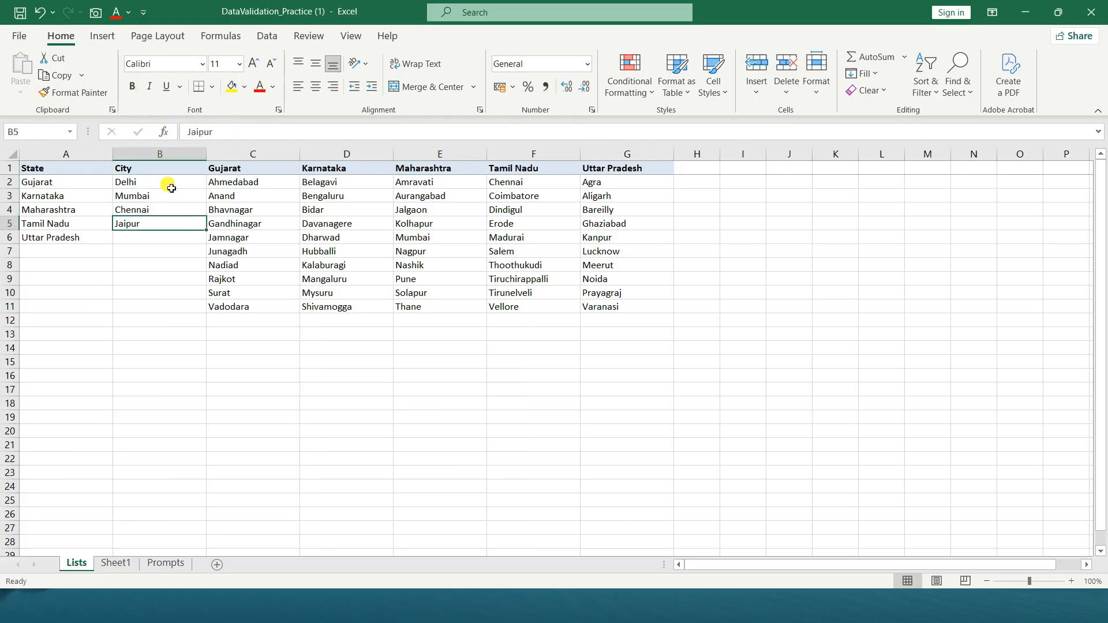
key("Up")
key("Up")
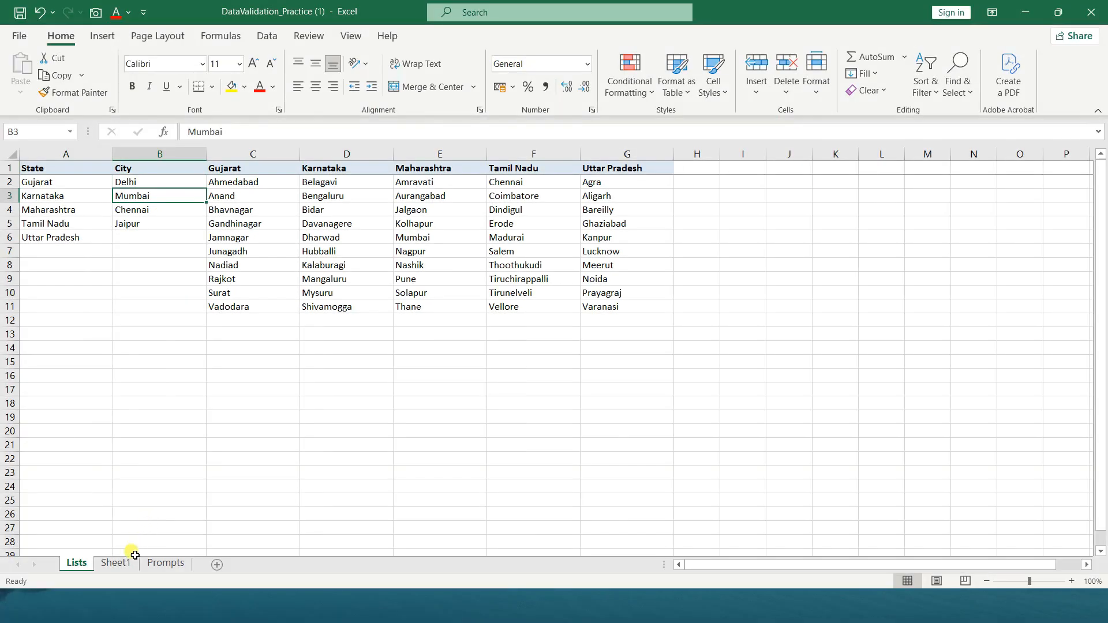
Start a data validation rule for the City cell B2 on Sheet1 and set it to allow a List
left_click(124, 564)
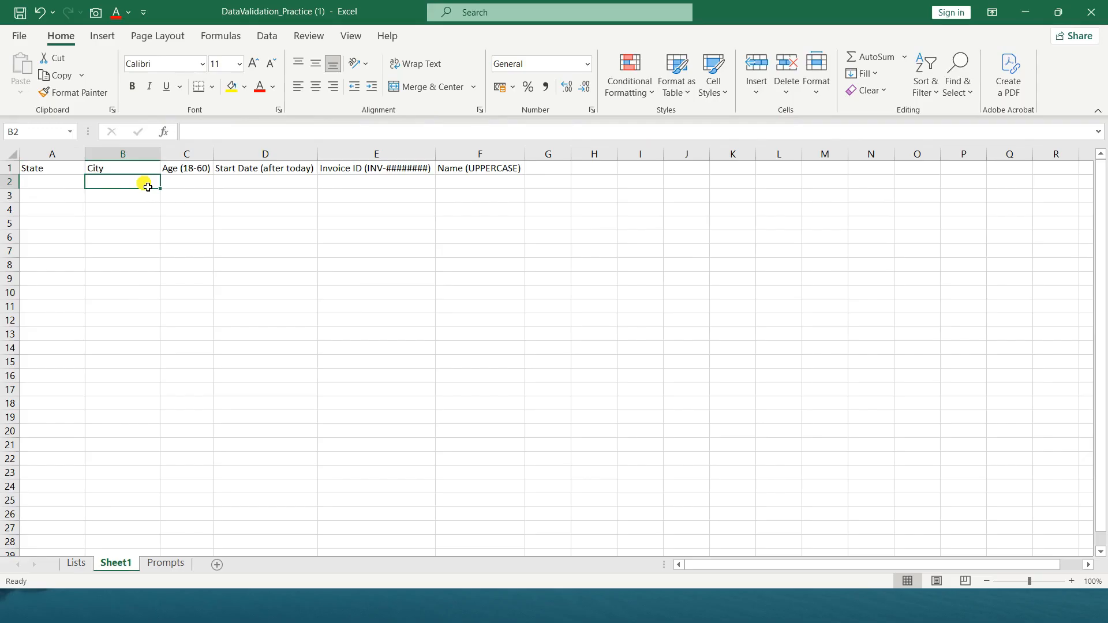
left_click(270, 38)
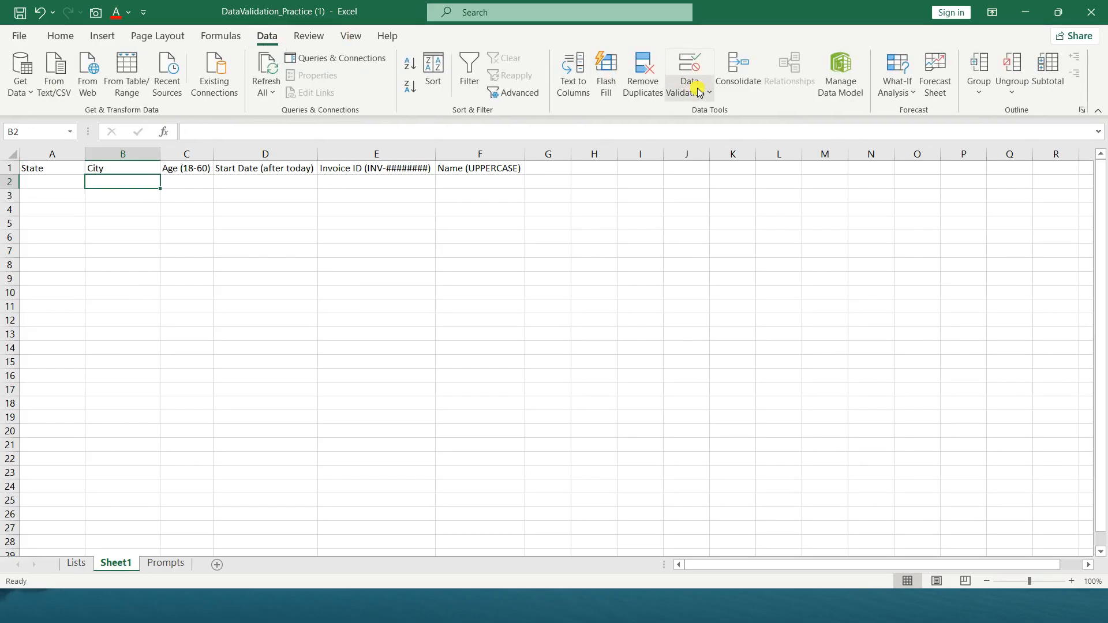
left_click(699, 93)
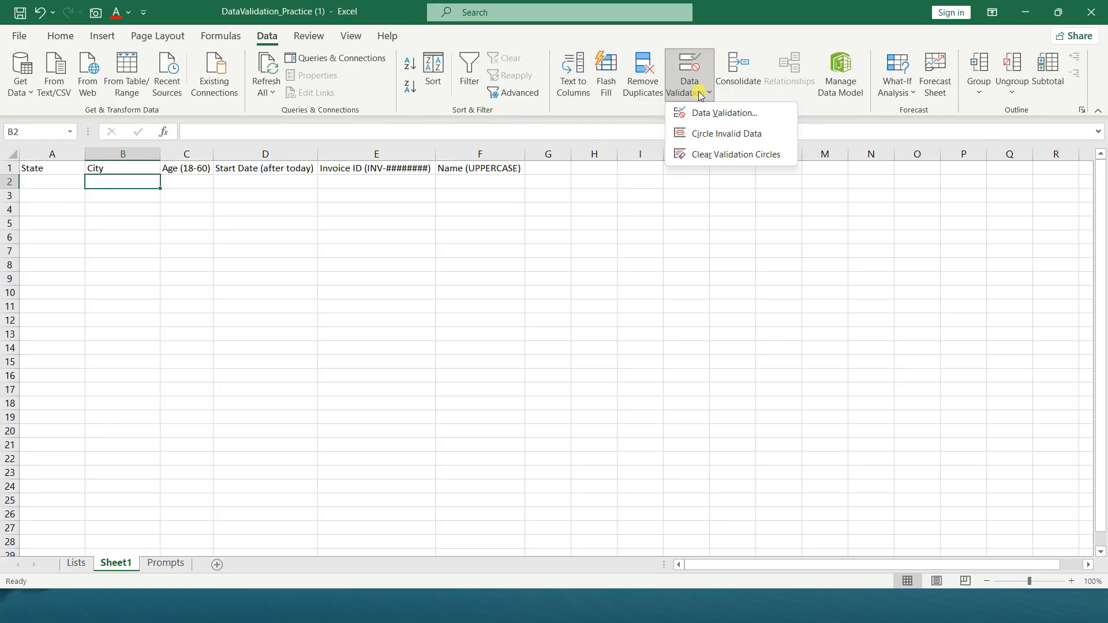
left_click(702, 115)
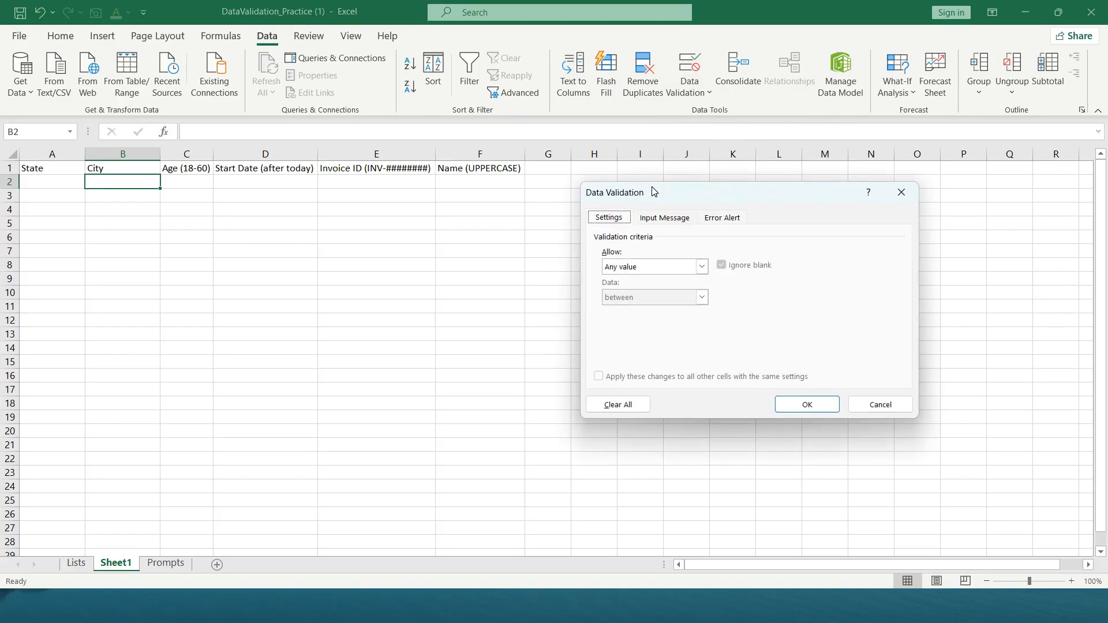
left_click_drag(667, 198, 456, 194)
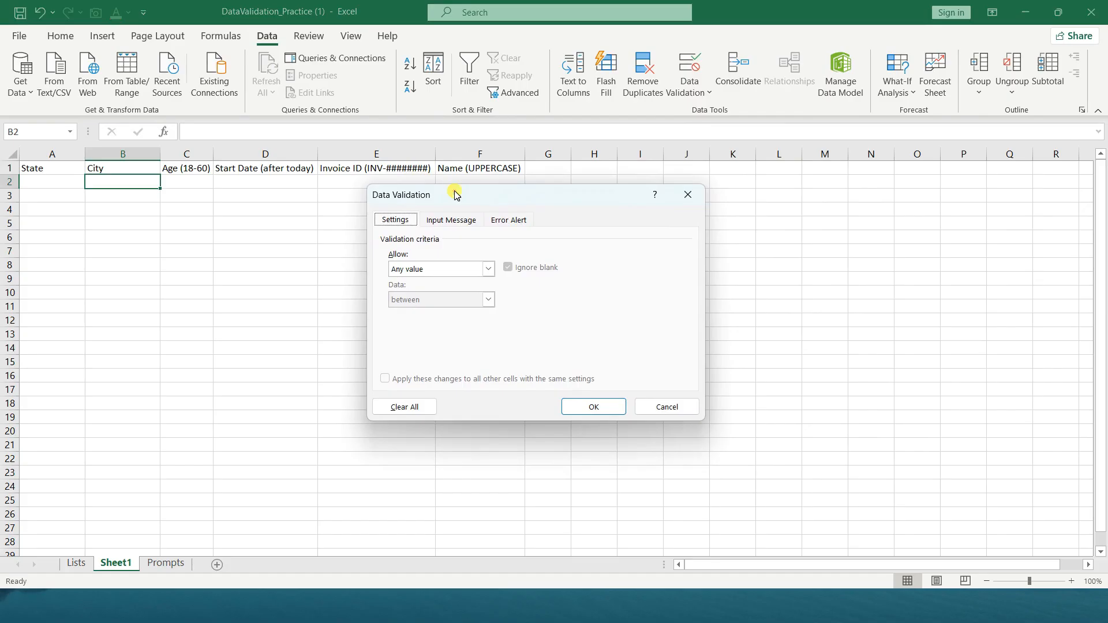
left_click(436, 269)
left_click(434, 312)
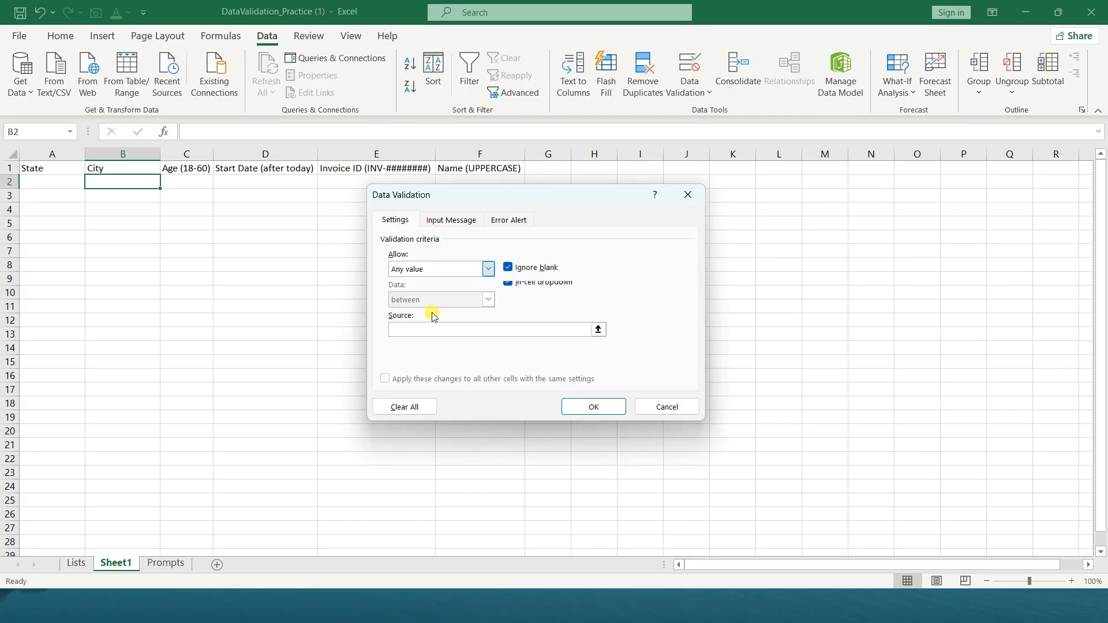
Use the cities in B2:B5 of the Lists sheet as the validation source and apply the rule
left_click(598, 330)
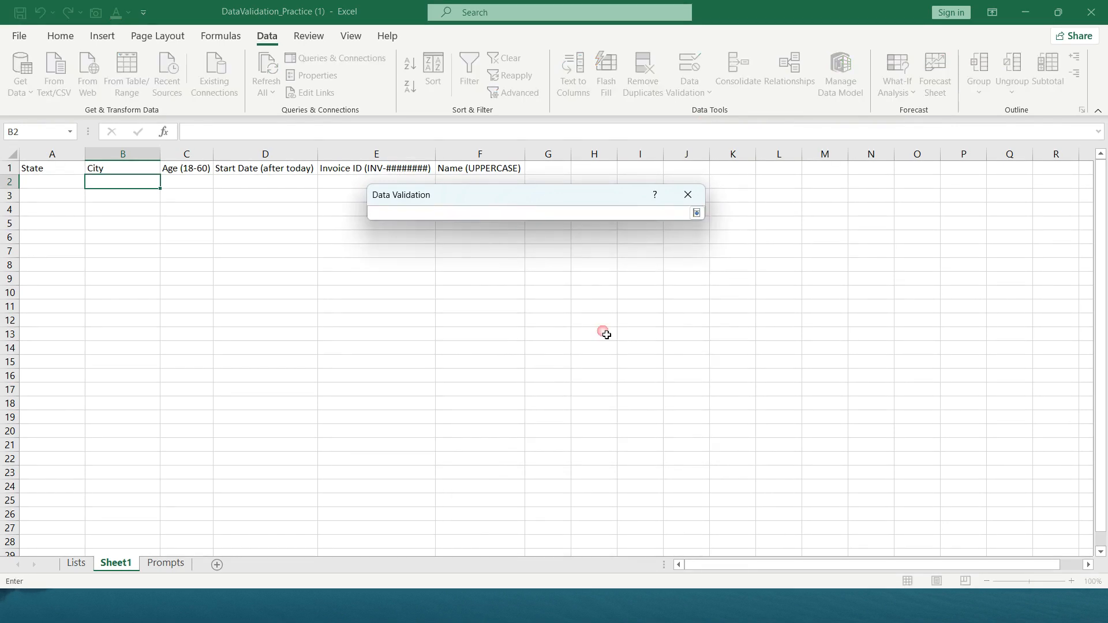
left_click(80, 564)
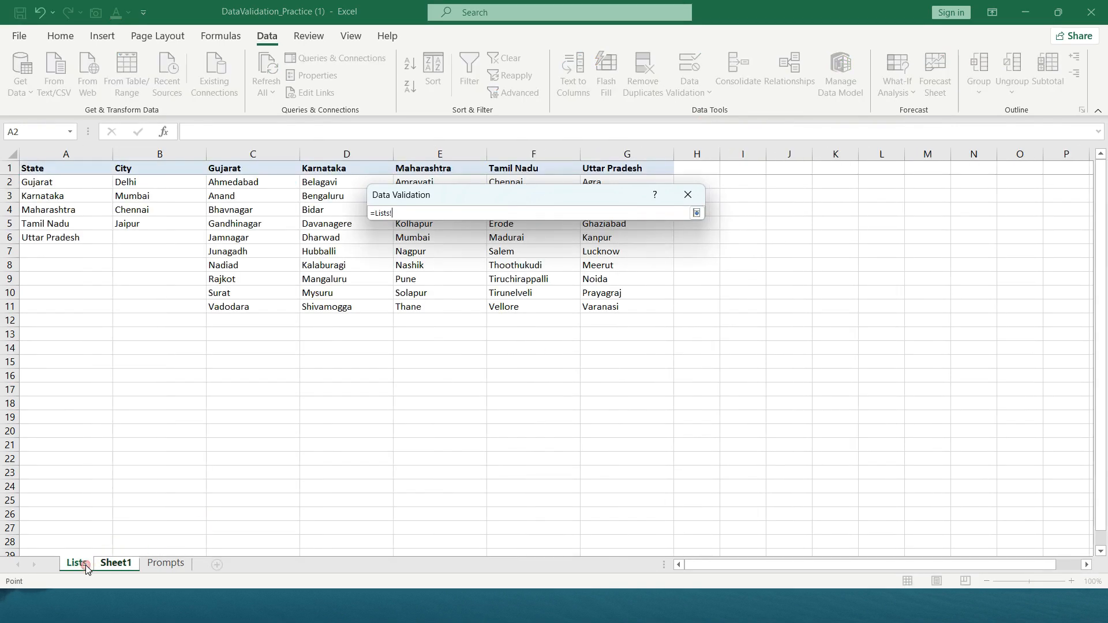
left_click_drag(156, 181, 158, 185)
key("shift+Down")
key("shift+Down")
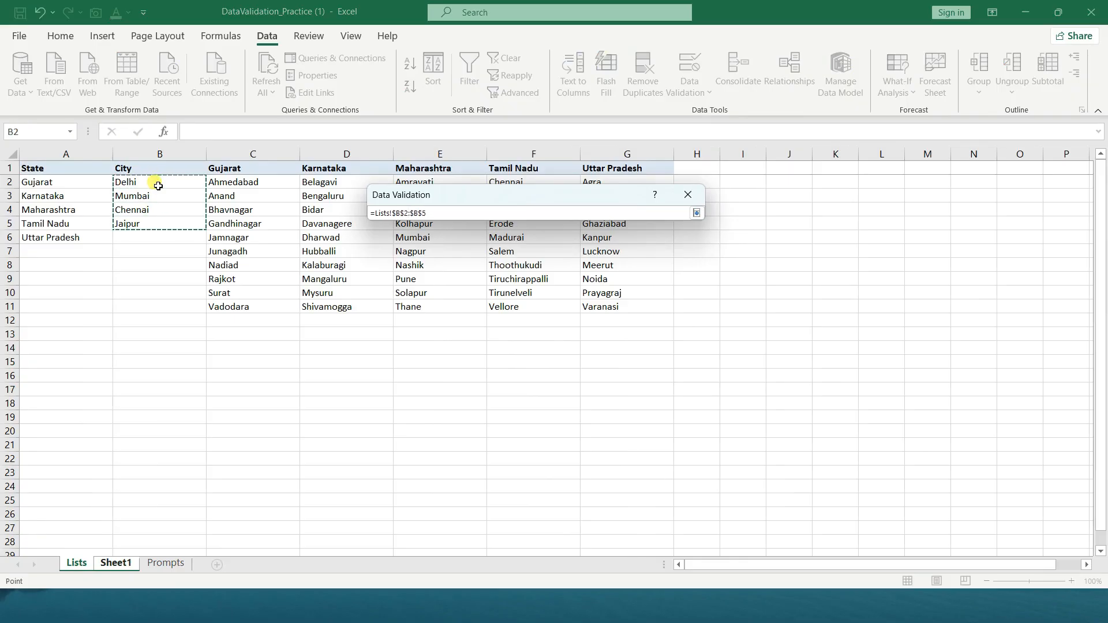
left_click(697, 212)
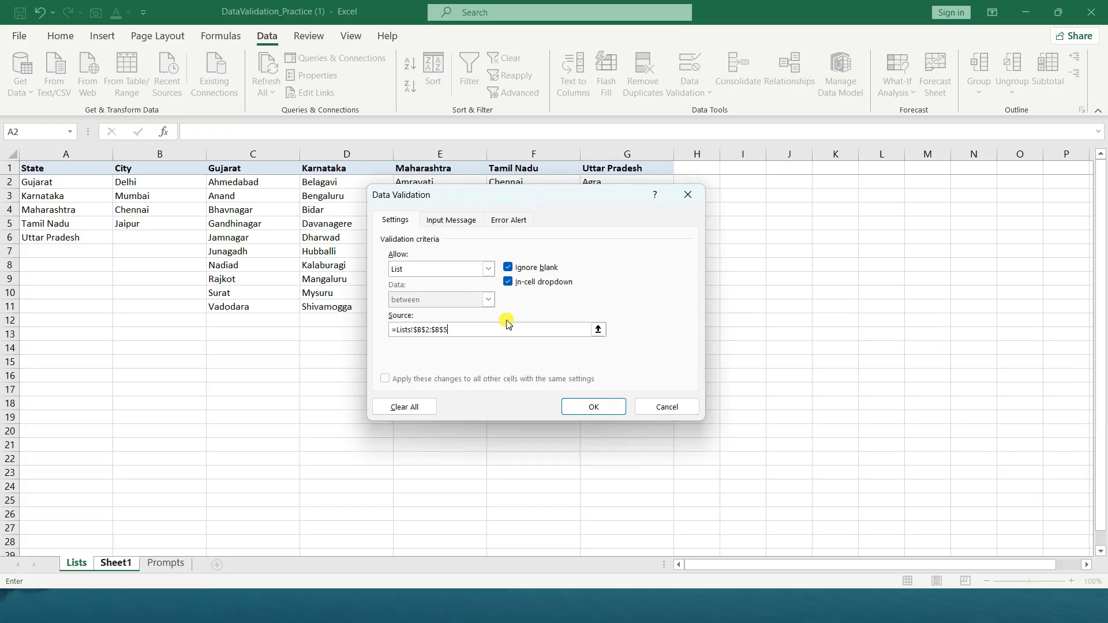
left_click(593, 407)
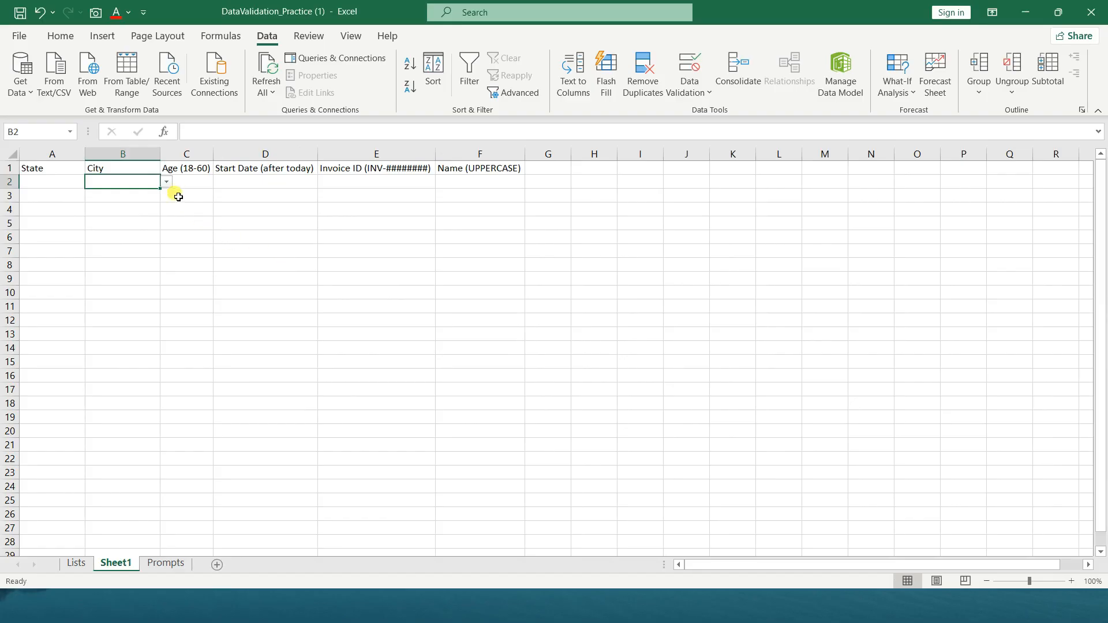
Choose Delhi from the dropdown in B2 and copy the cell down the City column through B22
left_click(167, 182)
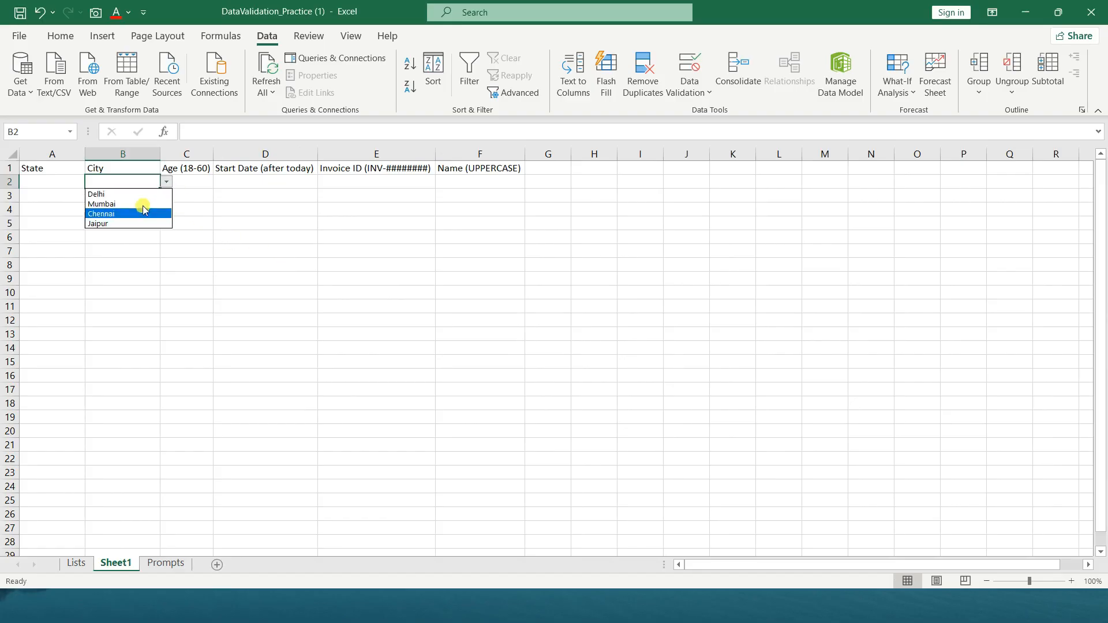
left_click(142, 194)
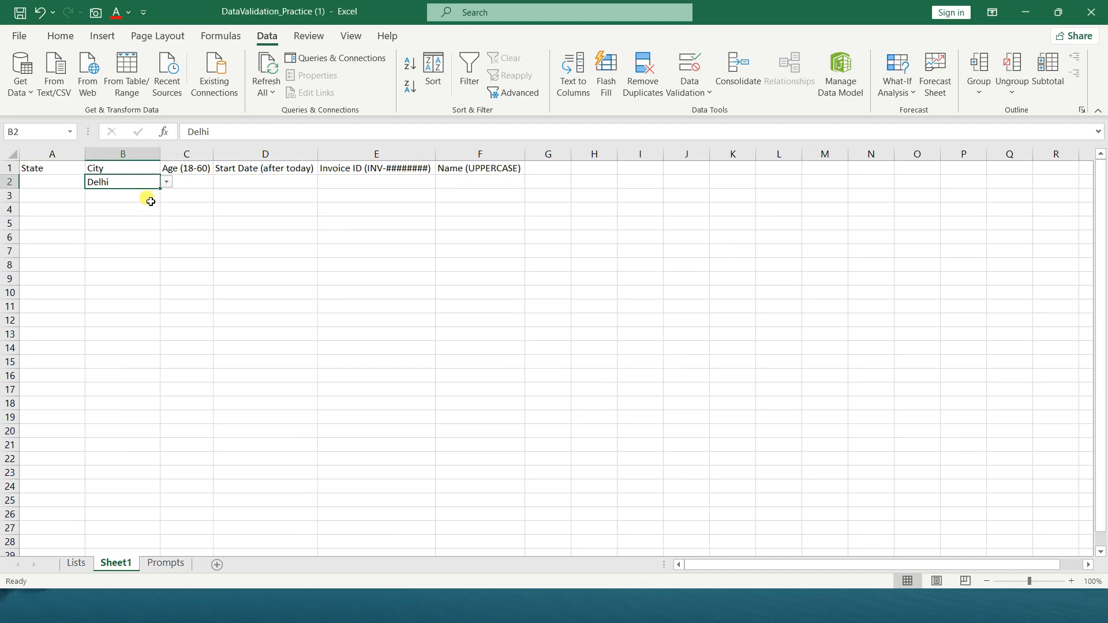
key("ctrl+c")
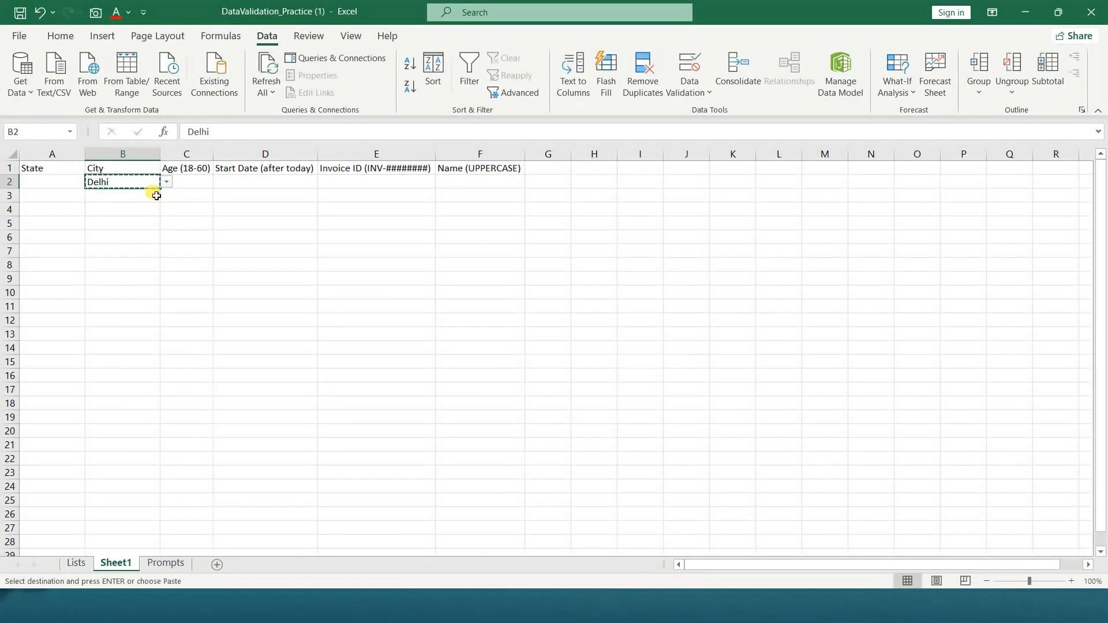
key("shift+Down")
key("shift+Down")
key("shift+Down")
key("shift+Down")
key("shift+Down")
key("shift+Down")
key("shift+Down")
key("shift+Down")
key("shift+Down")
key("shift+Down")
key("shift+Down")
key("shift+Down")
key("shift+Down")
key("shift+Down")
key("shift+Down")
key("shift+Down")
key("shift+Down")
key("shift+Down")
key("shift+Down")
key("shift+Down")
key("ctrl+v")
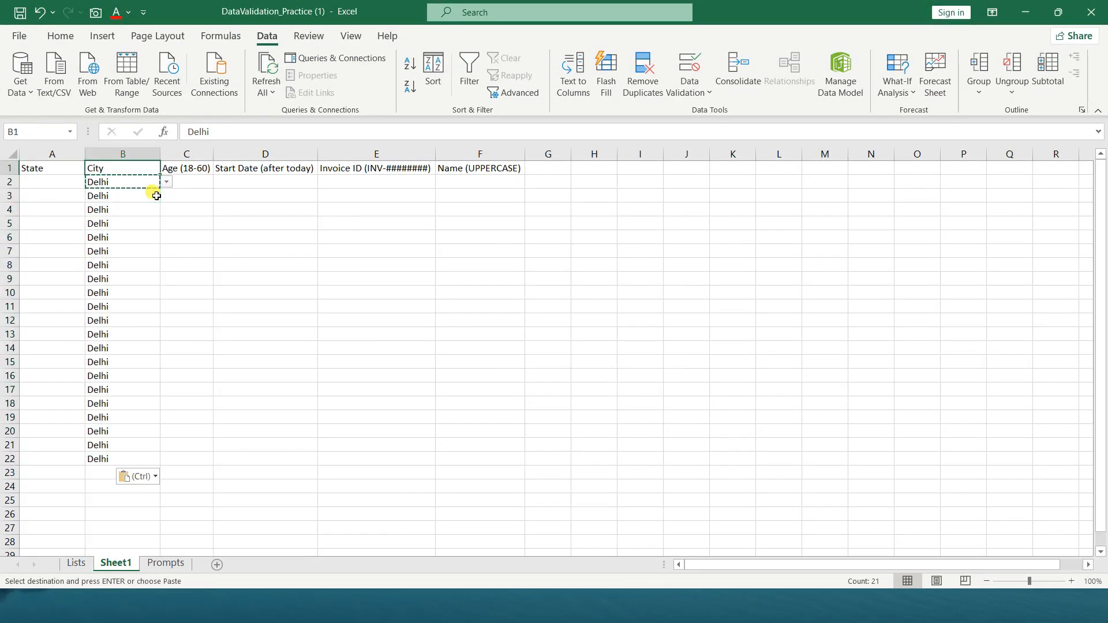
Choose Mumbai in B3, Chennai in B4 and Jaipur in B5 from the City dropdowns
left_click(151, 201)
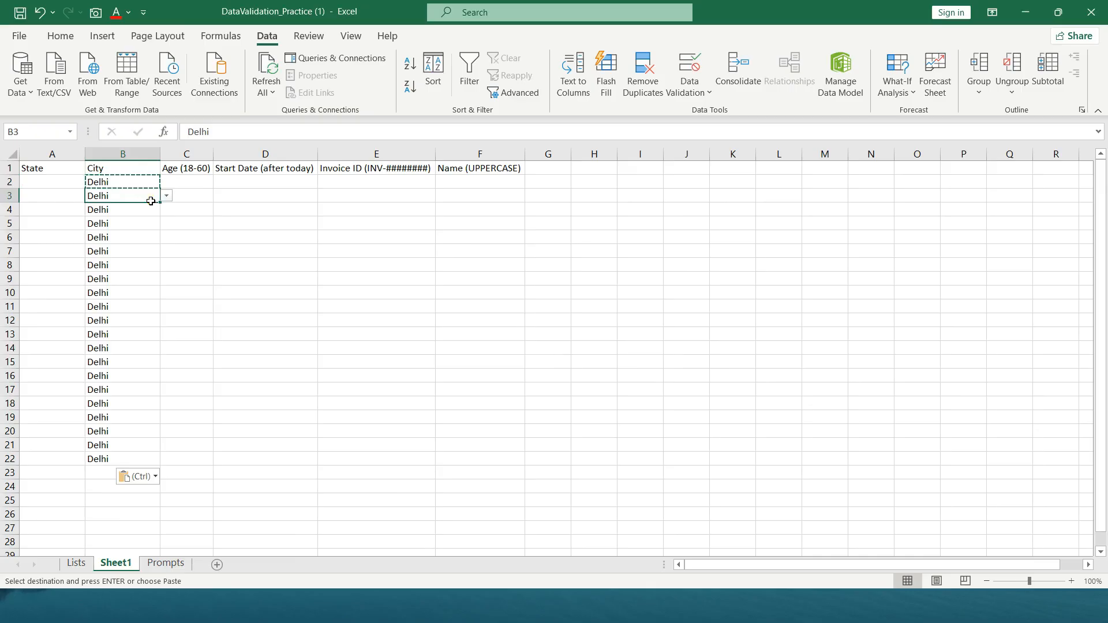
left_click(166, 196)
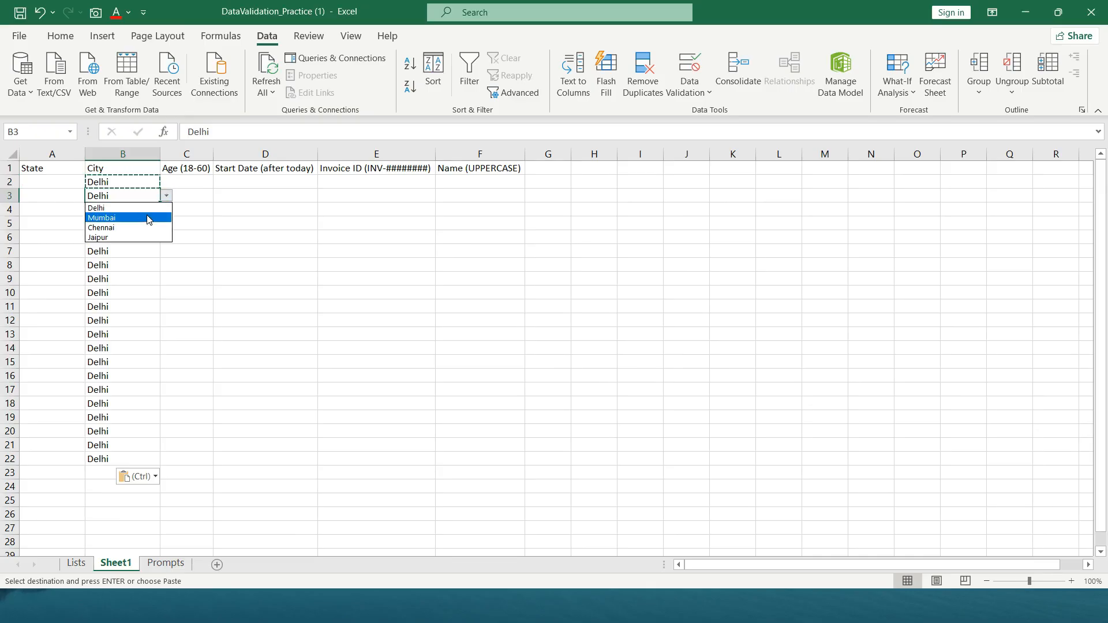
left_click(151, 219)
left_click(155, 212)
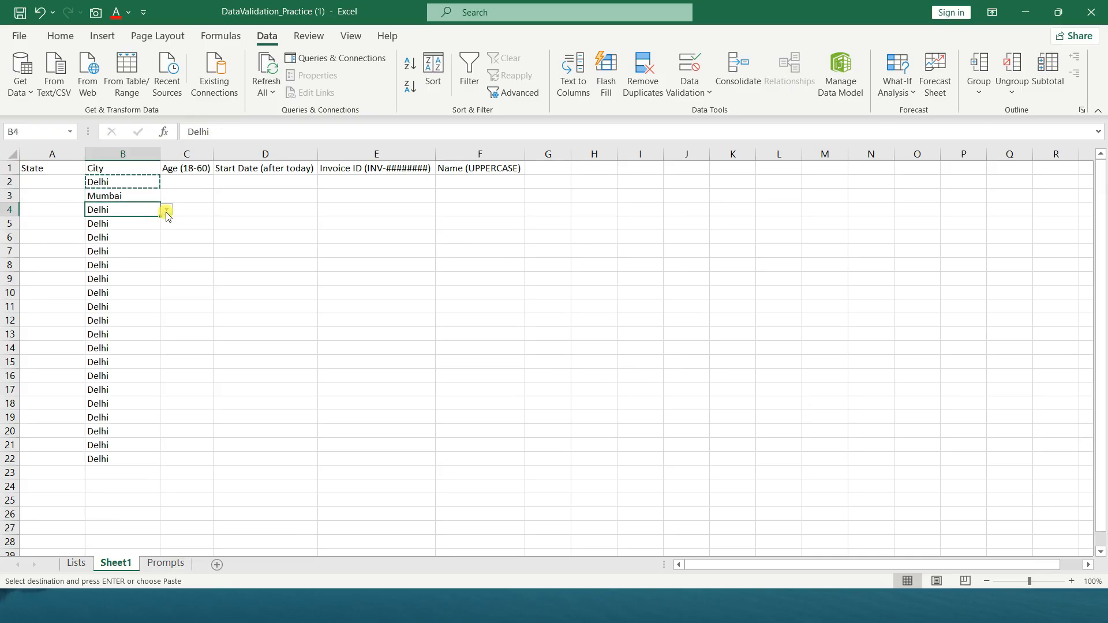
left_click(166, 212)
left_click(135, 243)
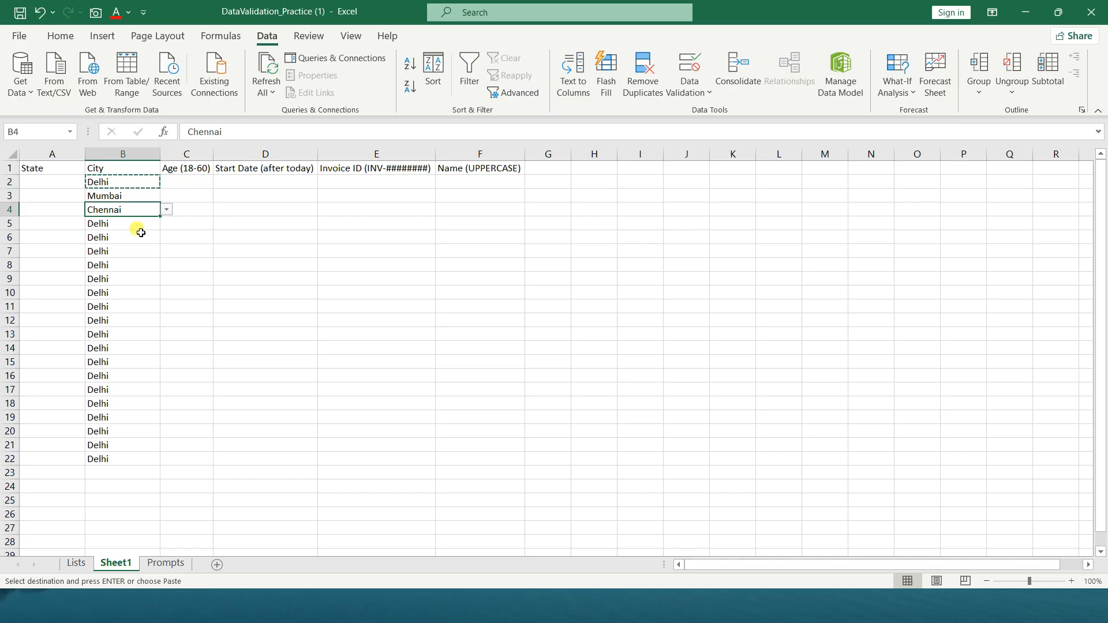
left_click(142, 225)
left_click(167, 223)
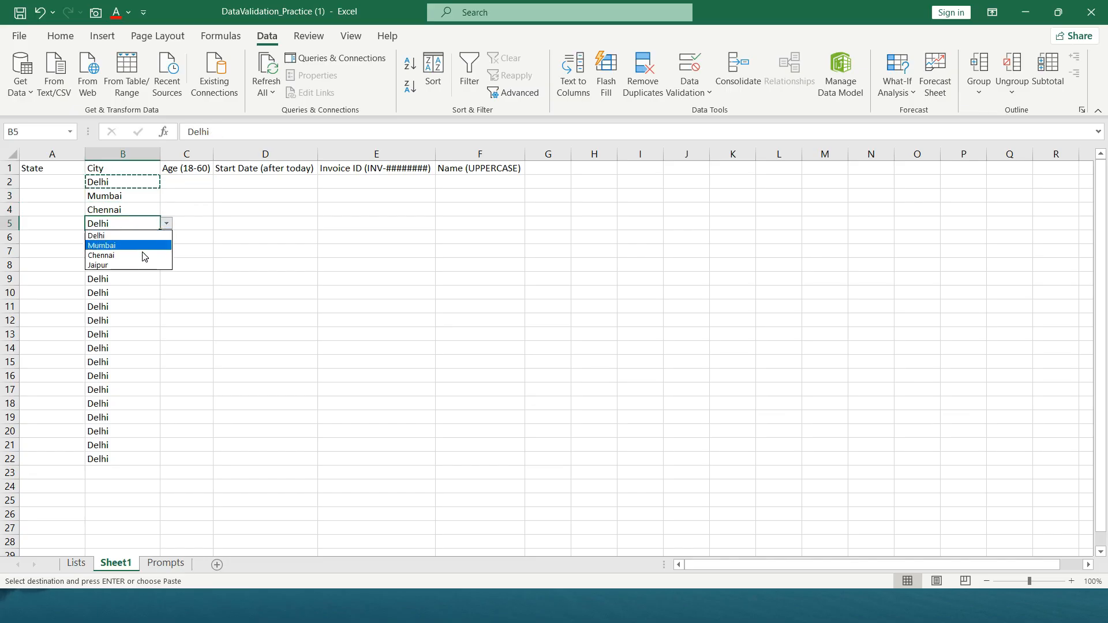
left_click(130, 265)
Undo the city choices and the pasted entries until the City column is blank again
key("ctrl+z")
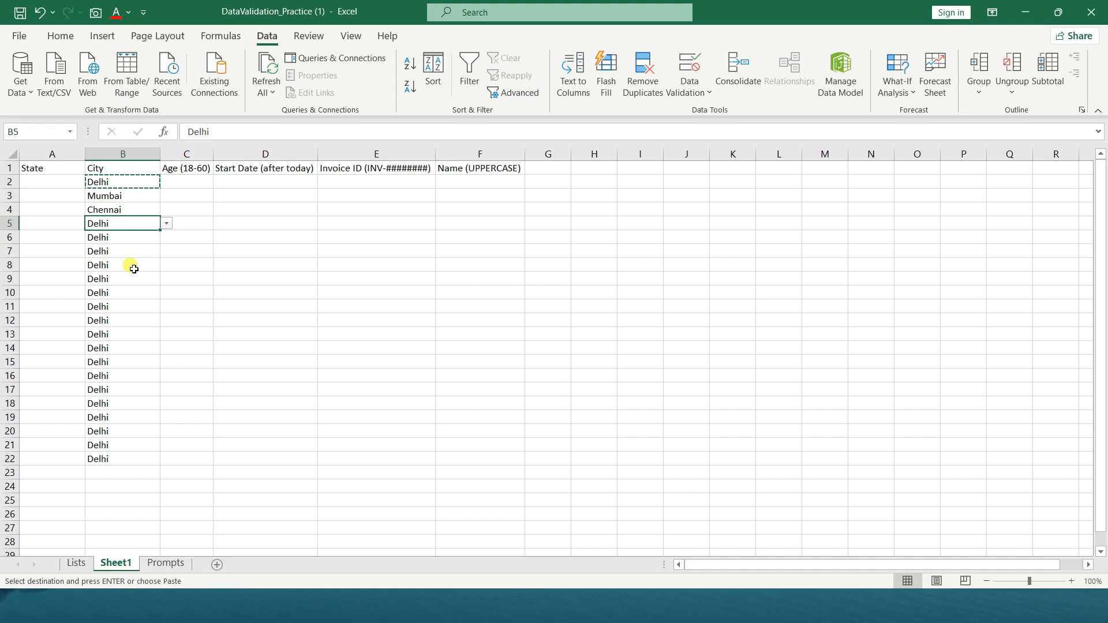
key("ctrl+z")
key("ctrl+z")
key("ctrl+z")
key("ctrl+z")
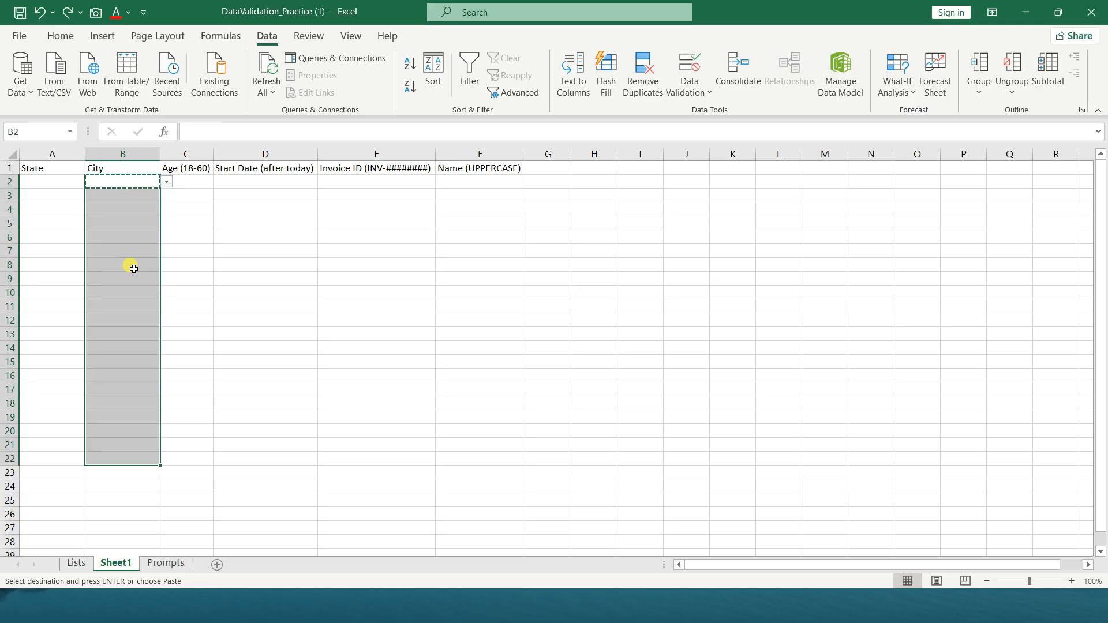
key("ctrl+z")
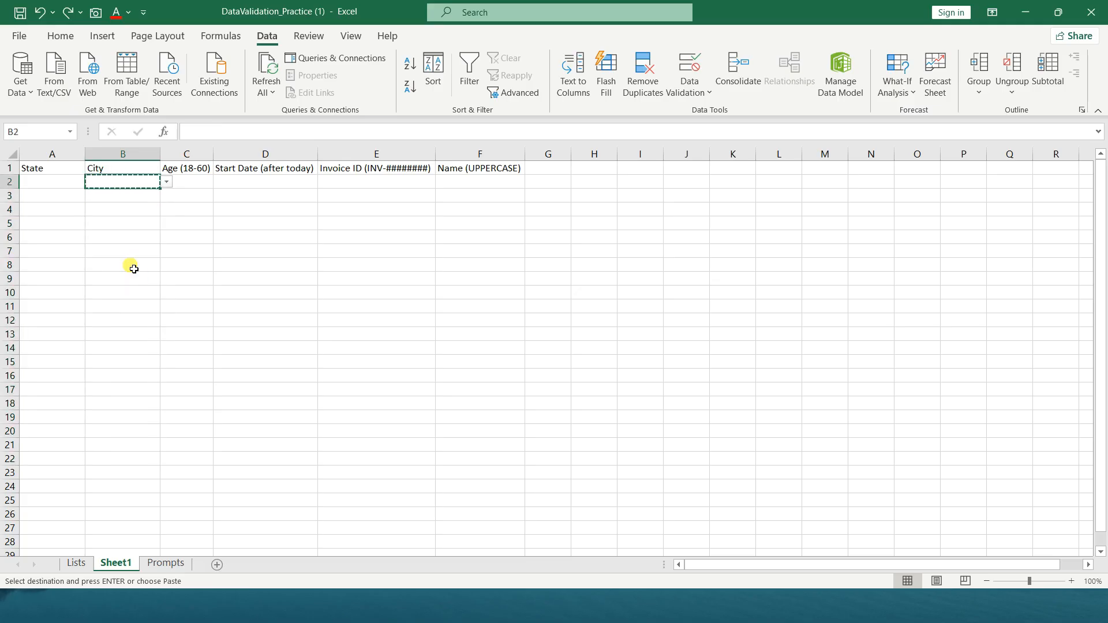
Paste the copied blank dropdown cell over B2:B19 in the City column and check the dropdown in B3
key("shift+Down")
key("shift+Down")
key("shift+Down")
key("shift+Down")
key("shift+Down")
key("shift+Down")
key("shift+Down")
key("shift+Down")
key("shift+Down")
key("shift+Down")
key("shift+Down")
key("shift+Down")
key("shift+Down")
key("shift+Down")
key("shift+Down")
key("shift+Down")
key("shift+Down")
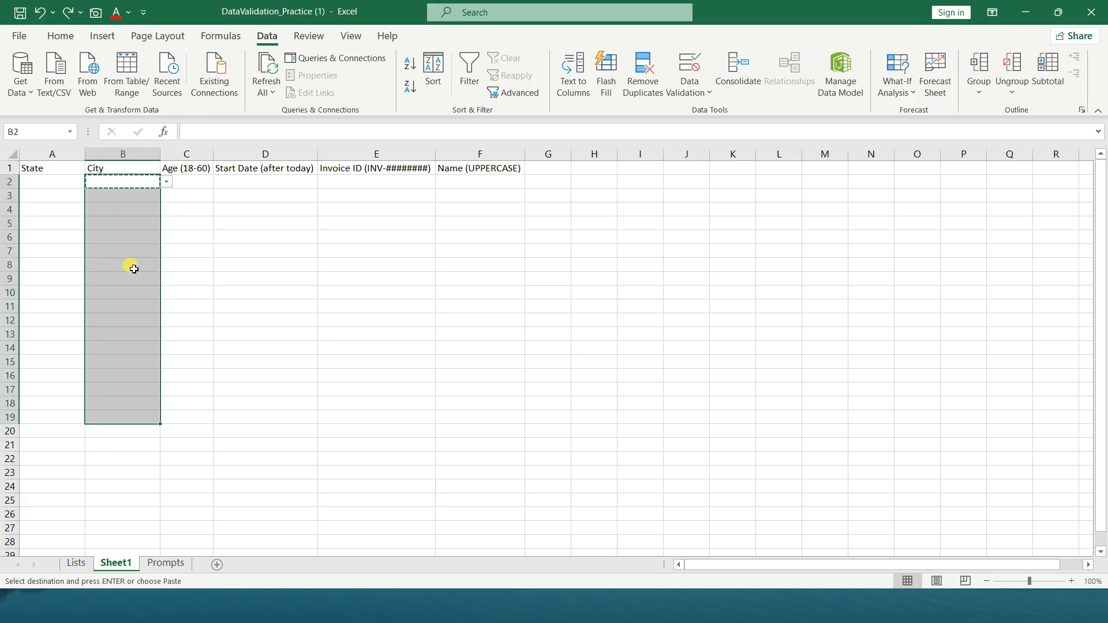
key("ctrl+v")
key("Down")
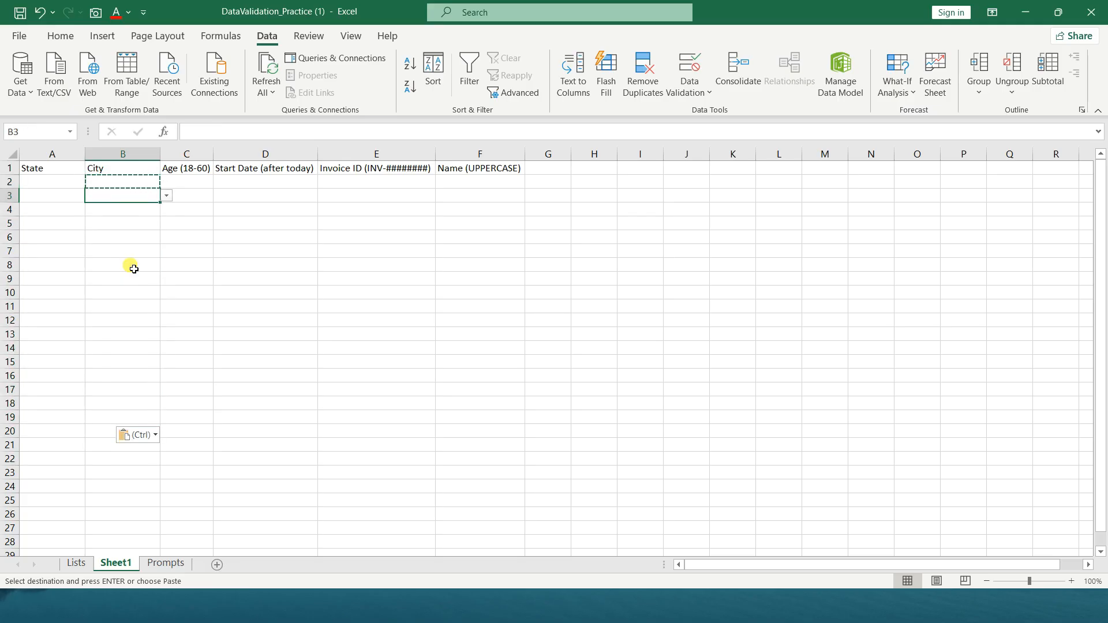
left_click(167, 196)
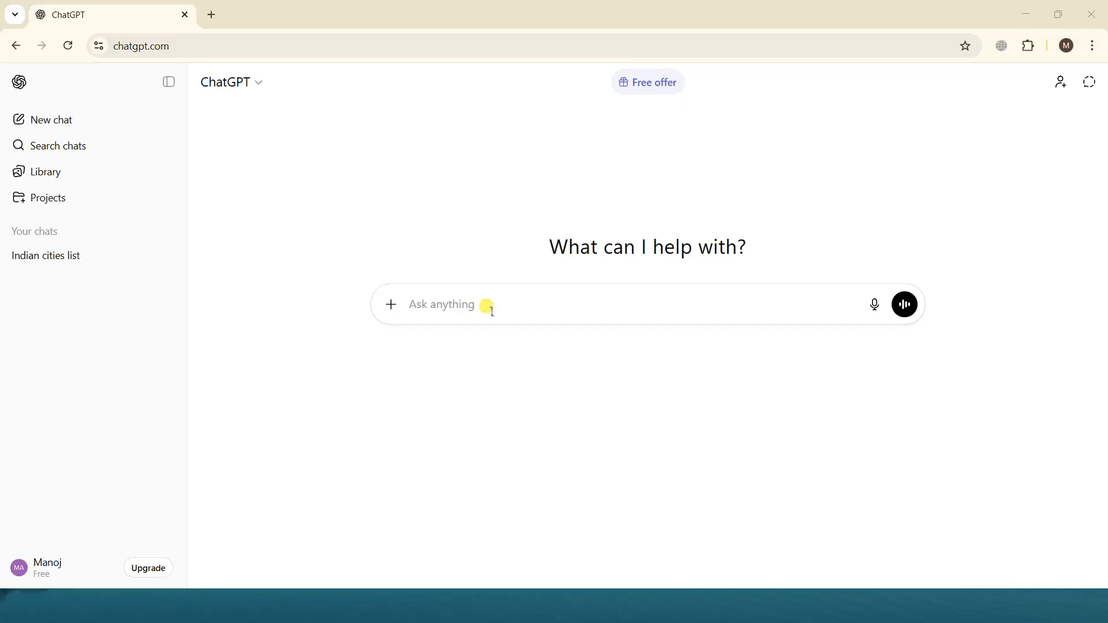
Switch to the Excel practice workbook and copy the 50 Indian cities prompt from B2 on the Prompts sheet
key("alt+Tab")
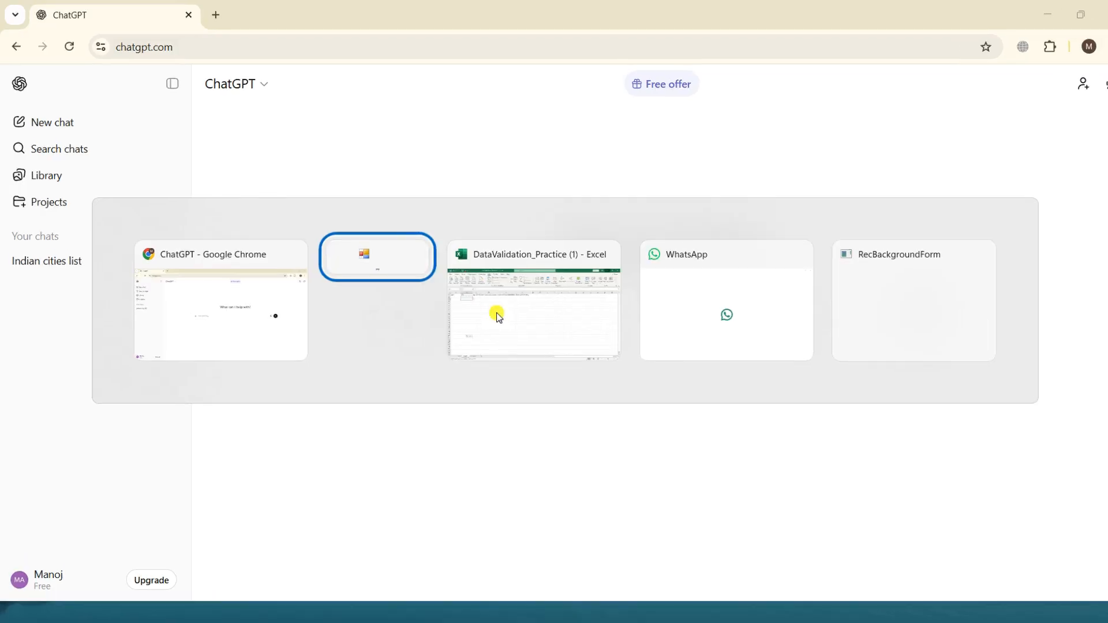
left_click(498, 317)
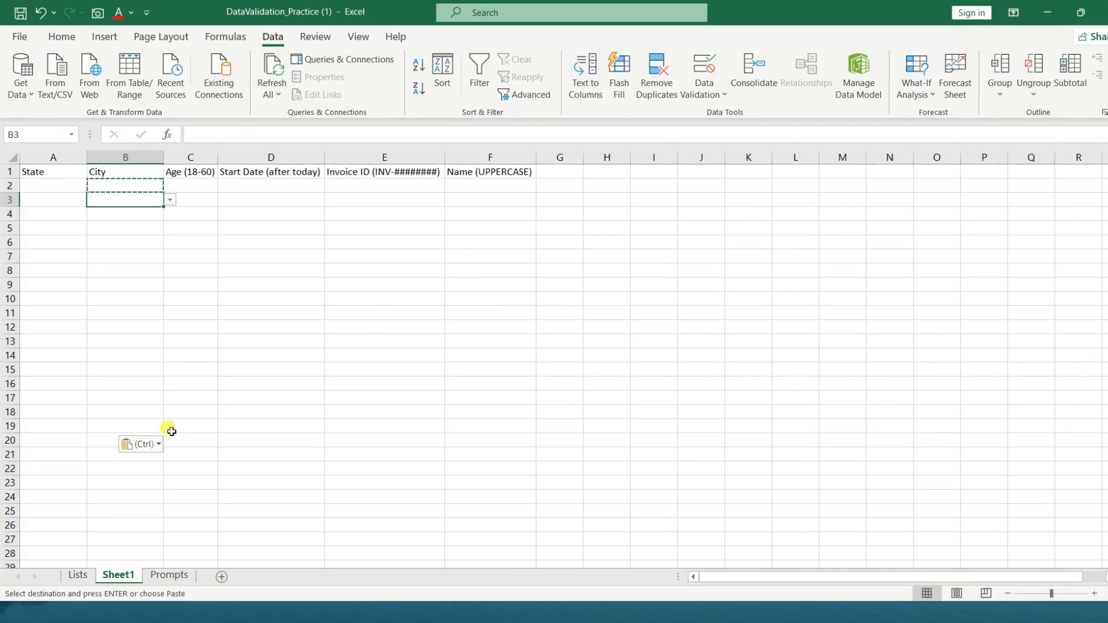
left_click(164, 577)
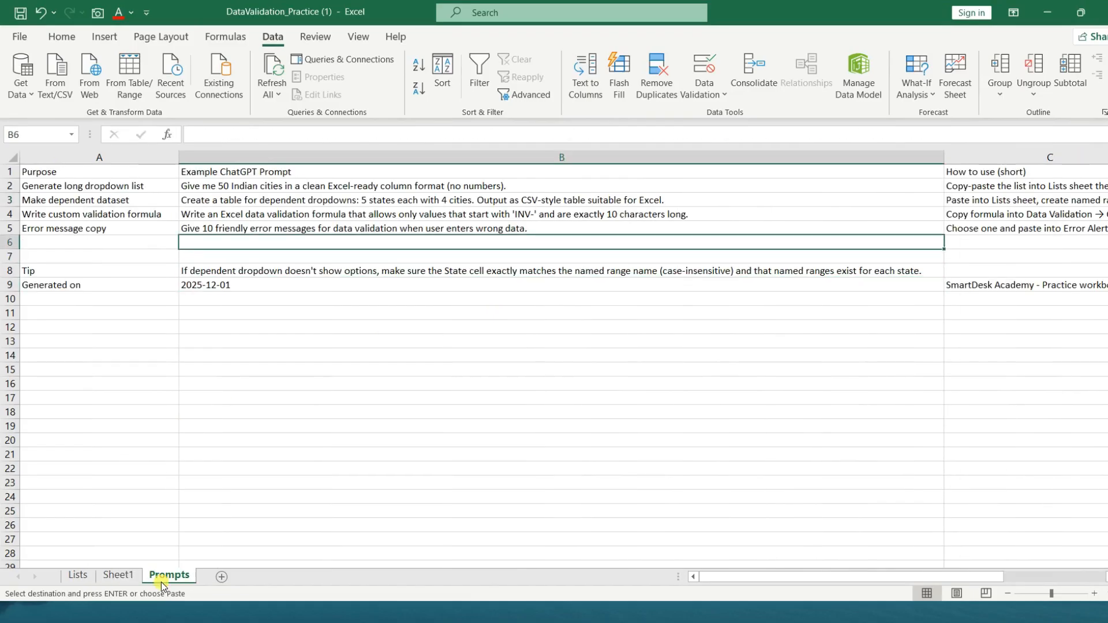
key("Up")
key("Up")
key("Up")
key("Up")
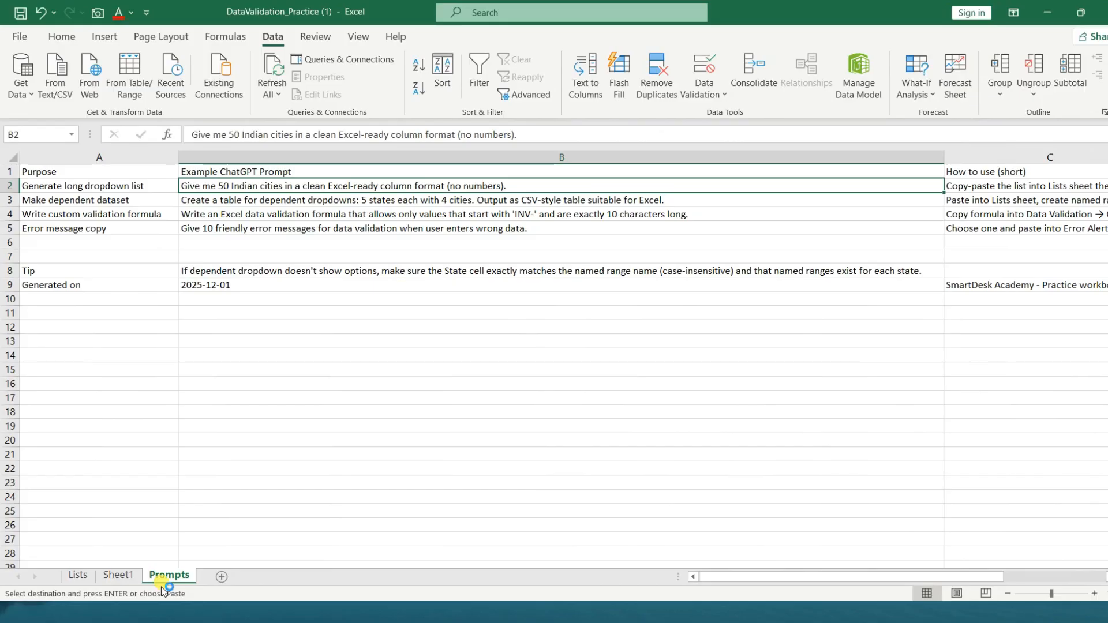
Switch to ChatGPT and submit "Give me 50 Indian cities in a clean Excel-ready column format (no numbers)." without the attached image
key("alt+Tab")
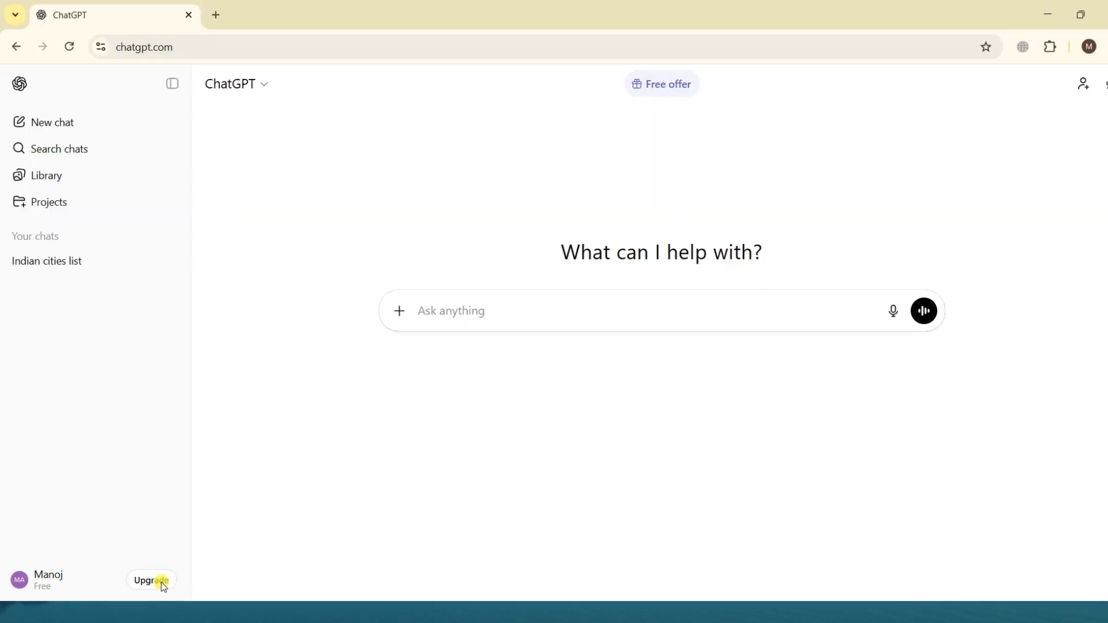
key("ctrl+v")
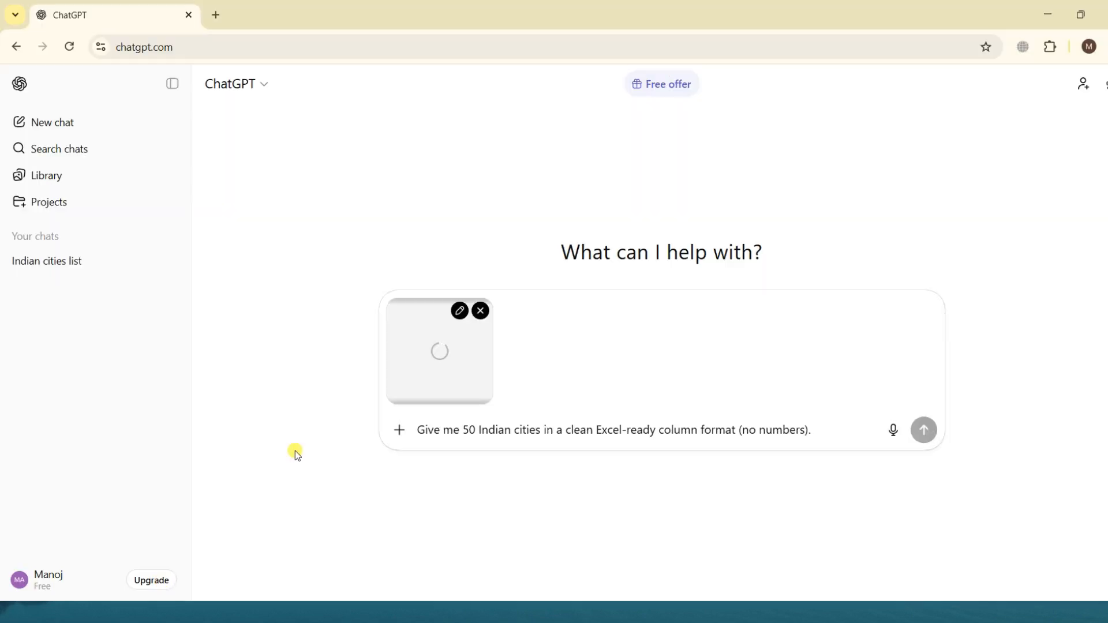
left_click(482, 311)
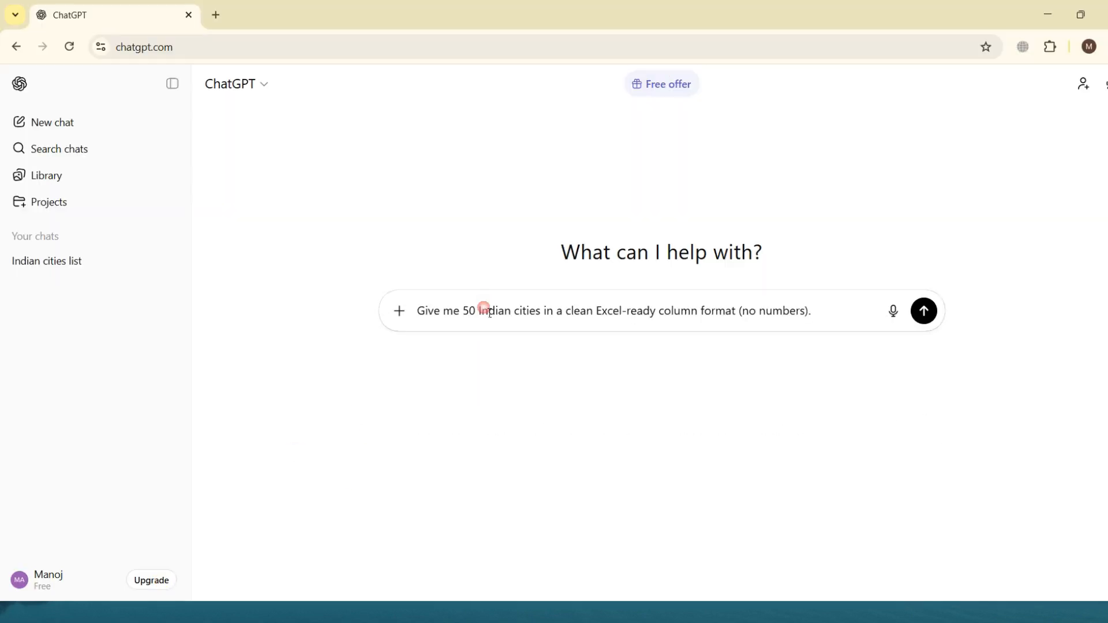
left_click(825, 310)
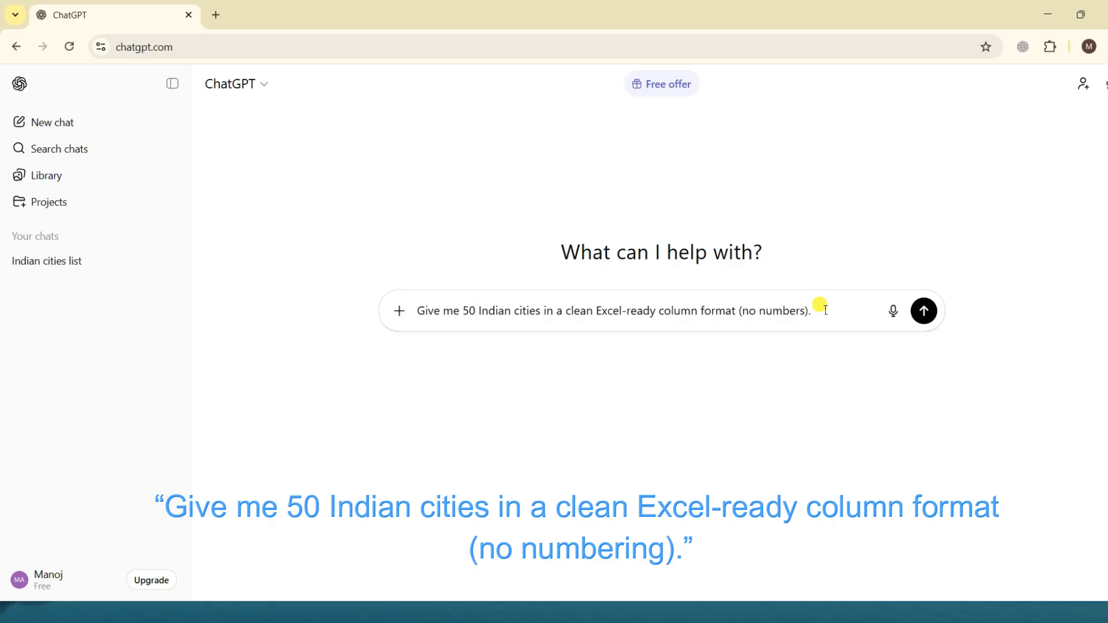
key("Return")
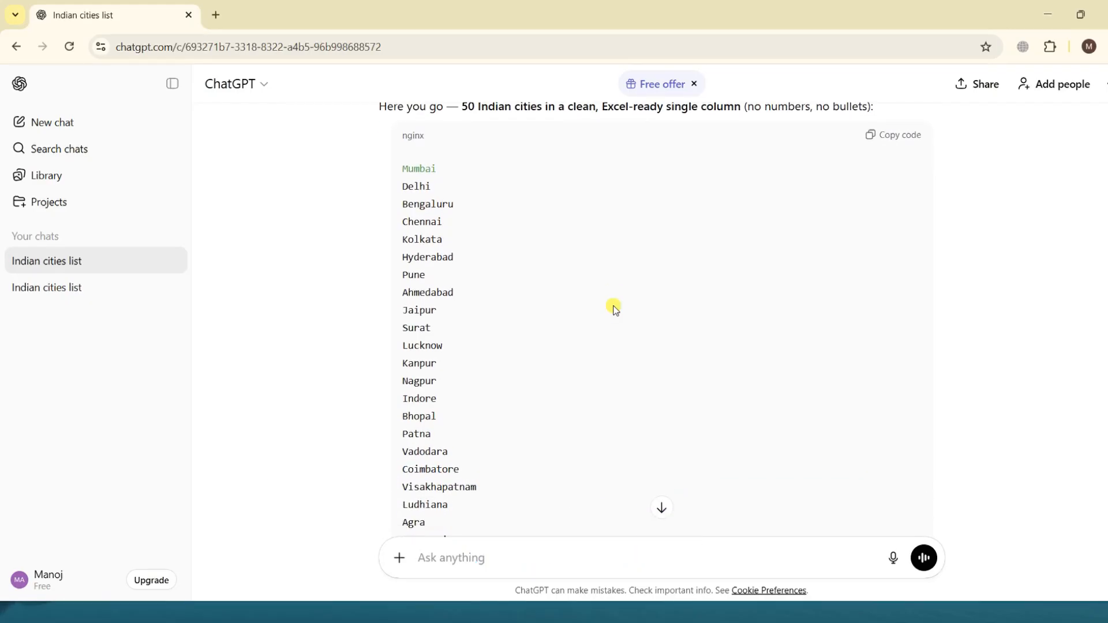
Review the generated city list and copy all of it, from Mumbai through Warangal
scroll(615, 310, "down", 6)
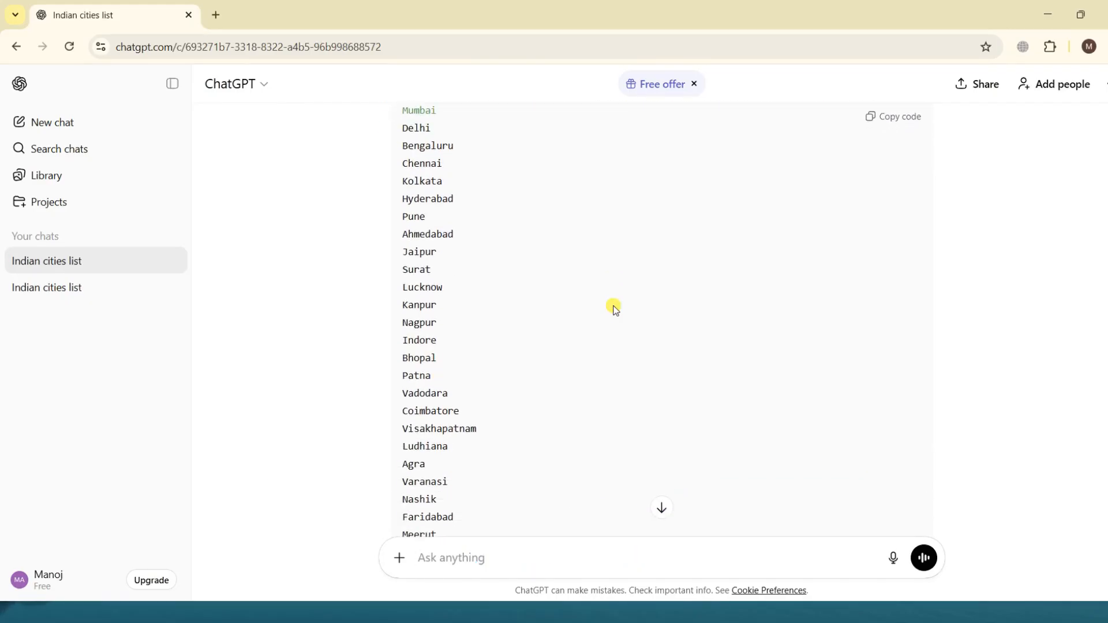
scroll(615, 310, "down", 5)
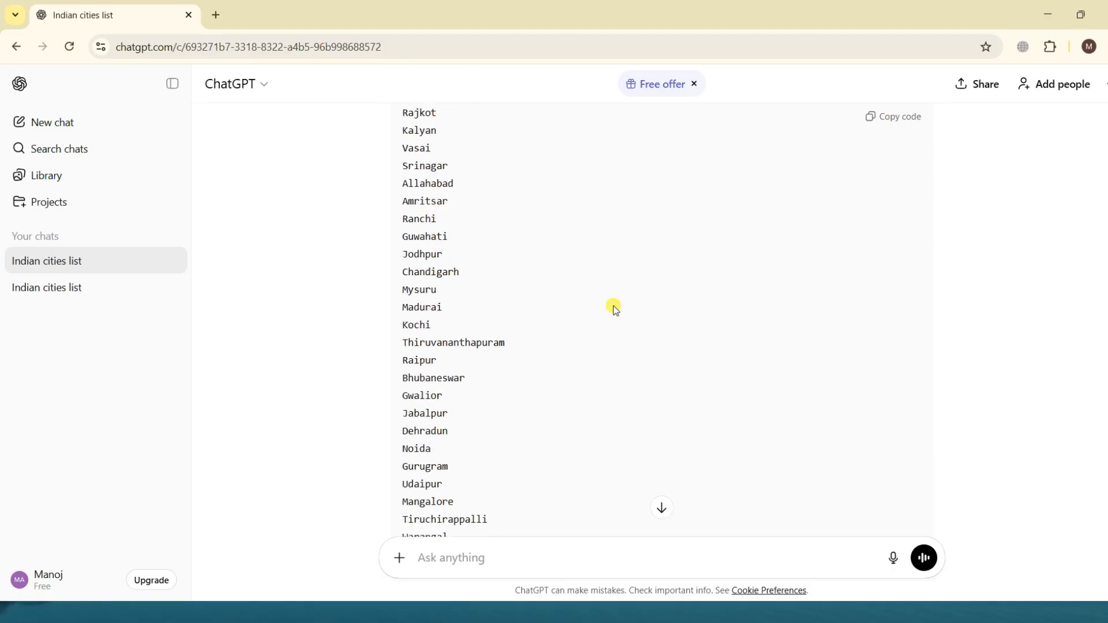
scroll(615, 310, "up", 9)
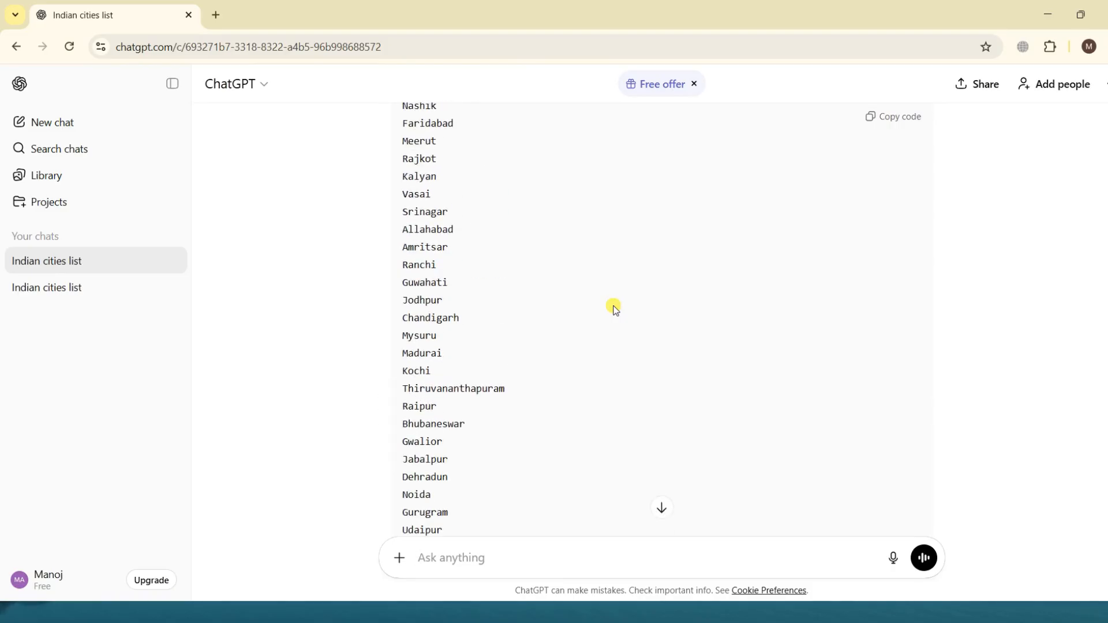
scroll(615, 310, "up", 3)
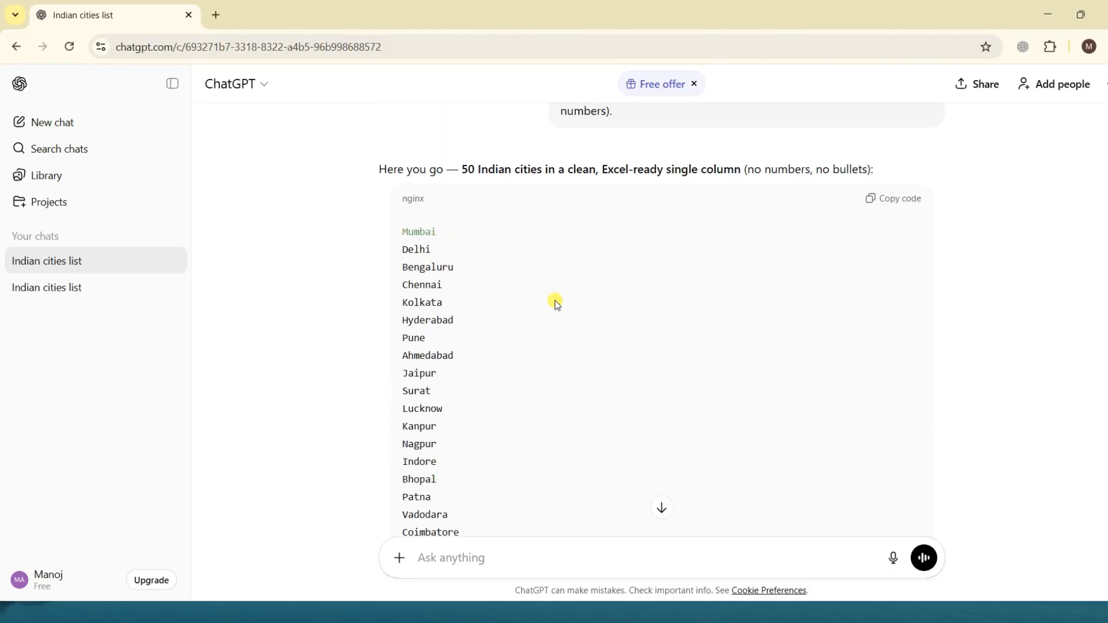
left_click_drag(410, 232, 495, 364)
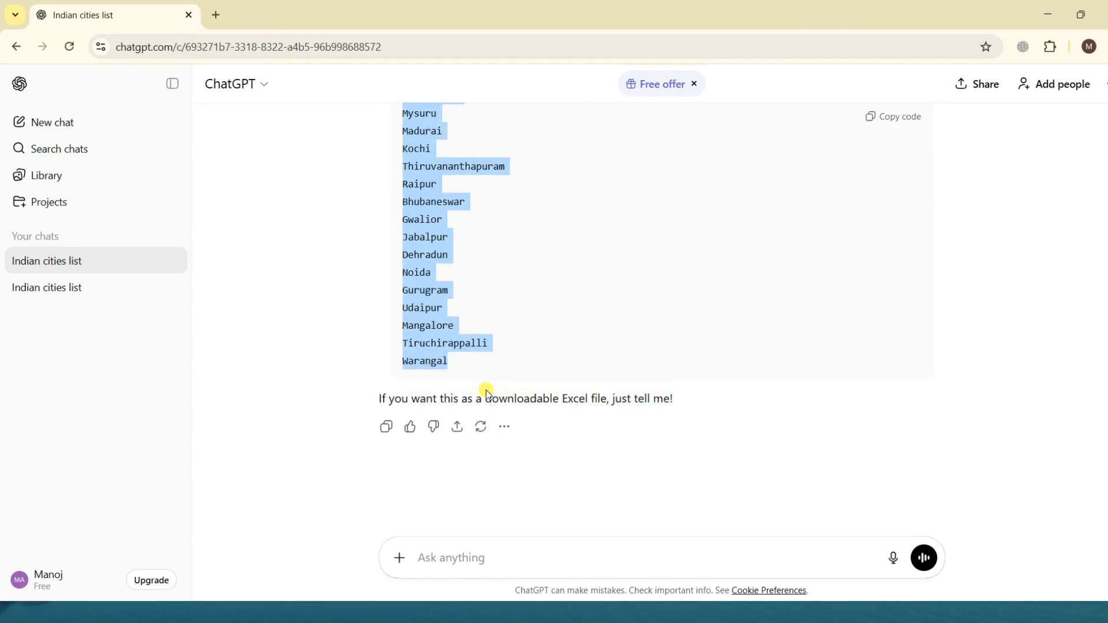
Switch back to Excel and replace the City entries from B2 down on the Lists sheet with the copied cities
key("alt+Tab")
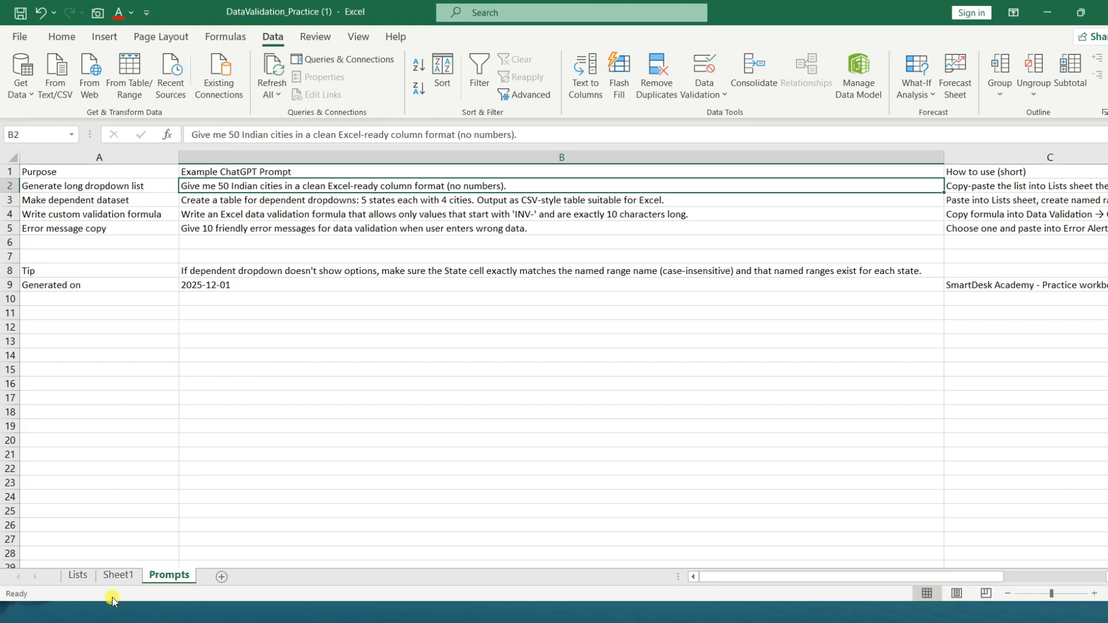
left_click(112, 577)
key("Up")
key("Up")
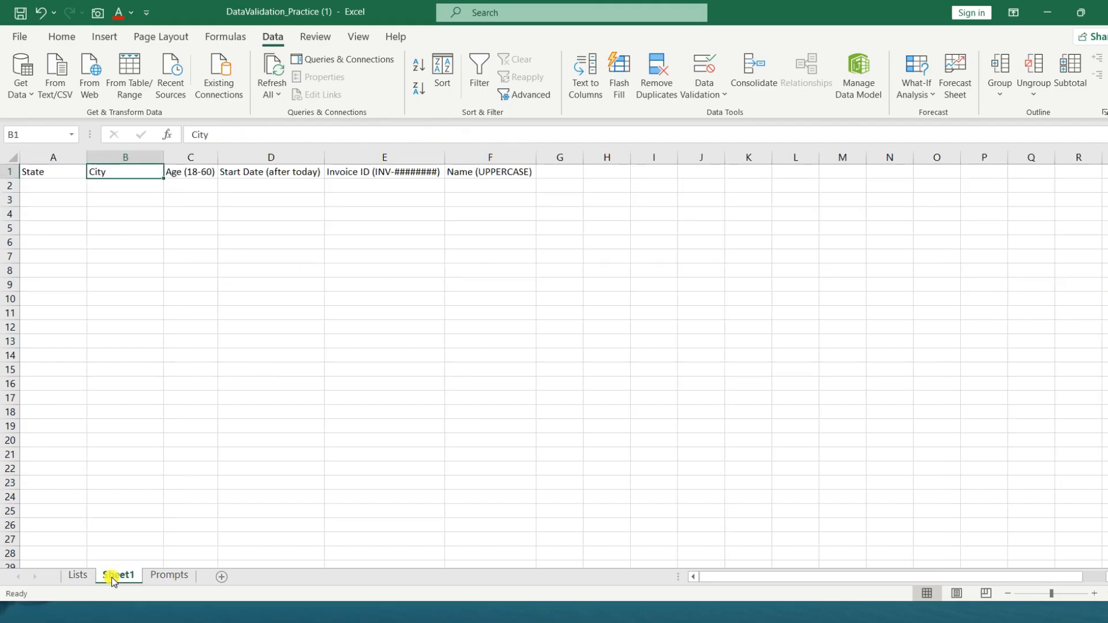
left_click(81, 576)
key("Up")
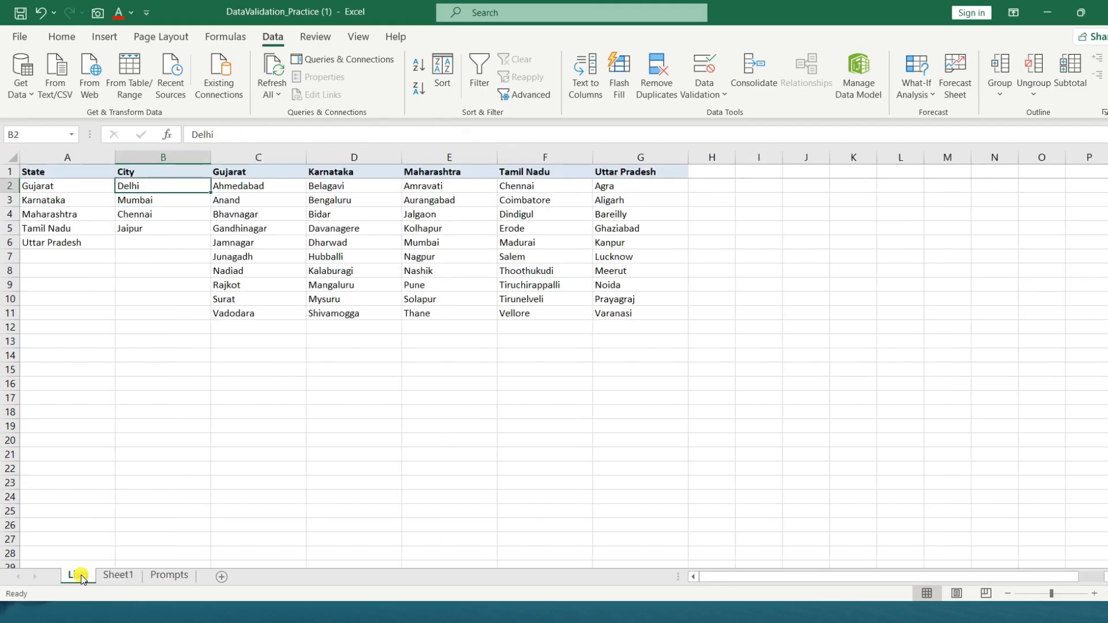
key("ctrl+shift+Down")
key("Delete")
key("ctrl+v")
key("Down")
Look through the first cities pasted into the City column of the Lists sheet
key("Down")
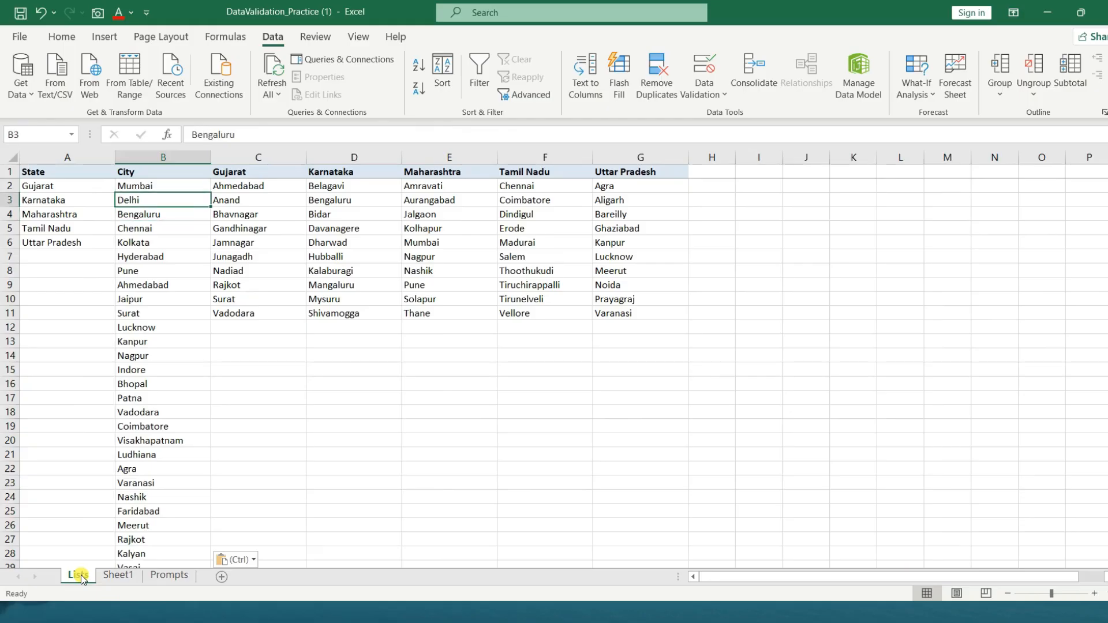
key("Up")
key("Up")
key("Down")
key("Down")
key("Down")
key("Down")
key("Down")
key("Down")
key("Up")
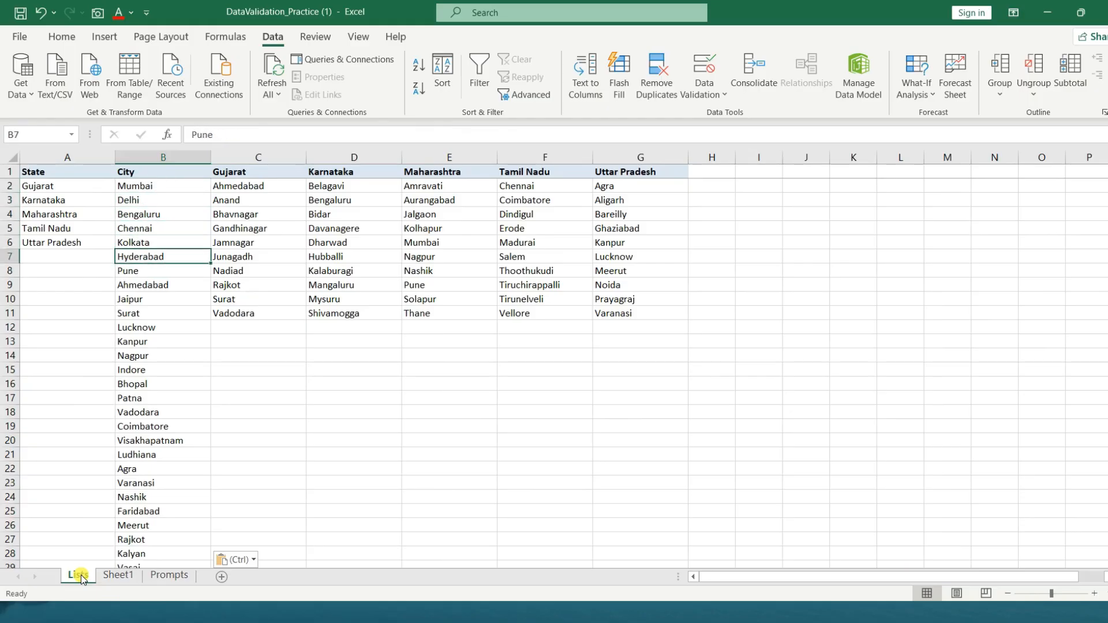
key("Up")
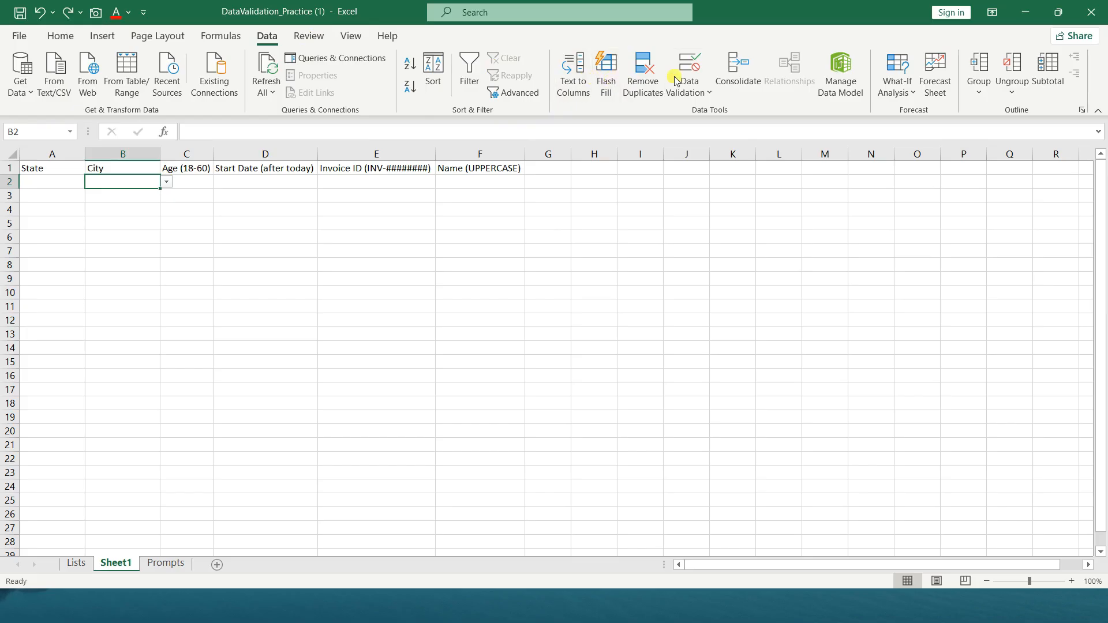
Change the data validation list source for B2 on Sheet1 to the whole city column, =Lists!B:B
left_click(698, 93)
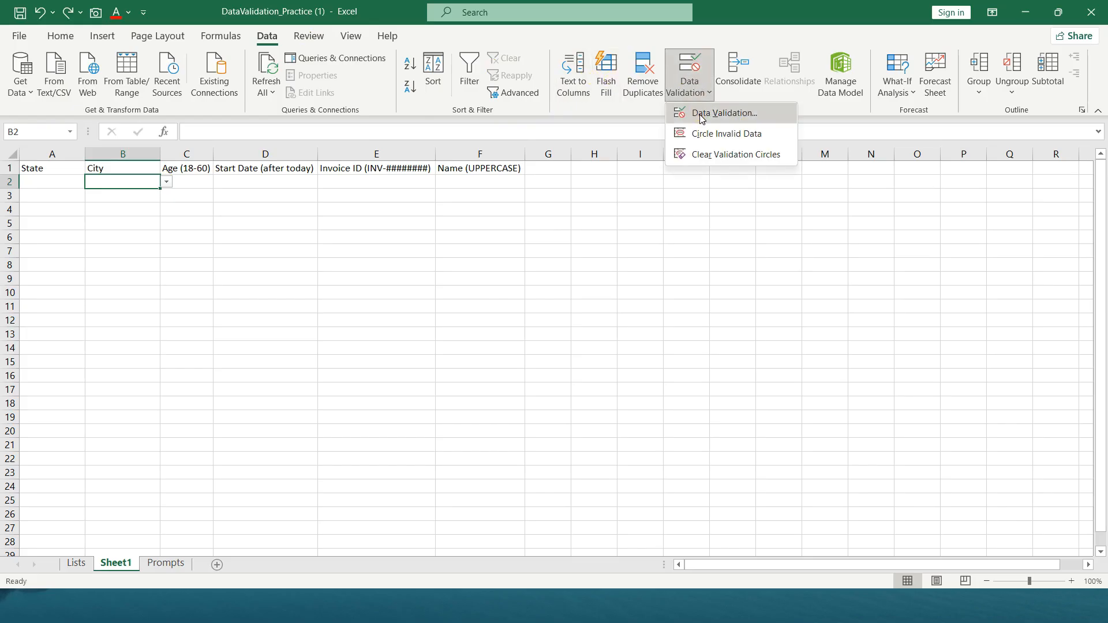
left_click(699, 114)
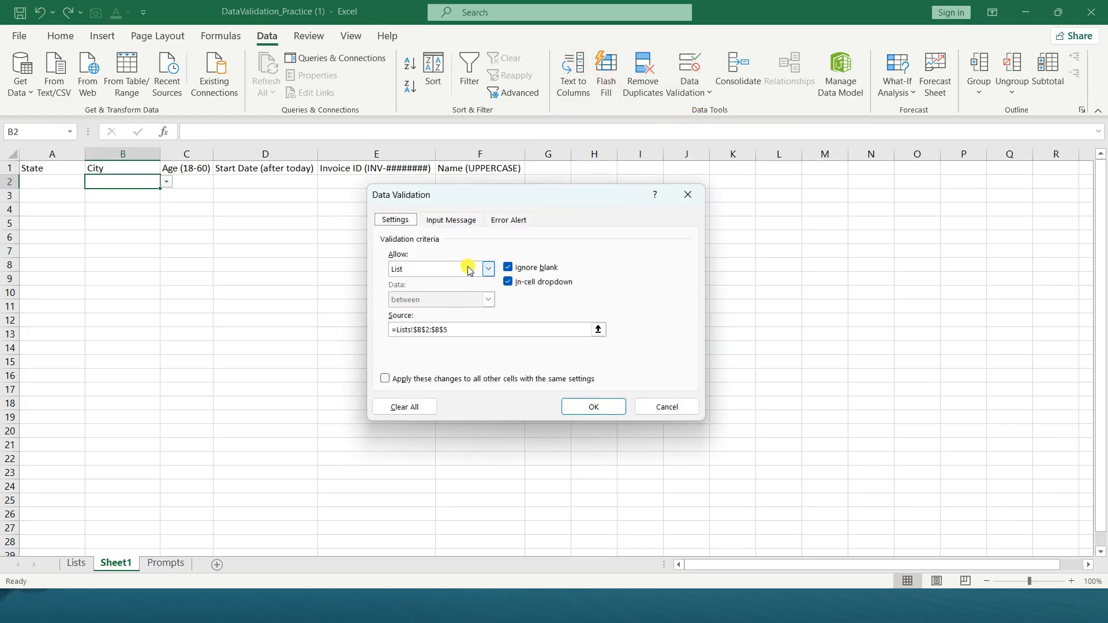
left_click(598, 329)
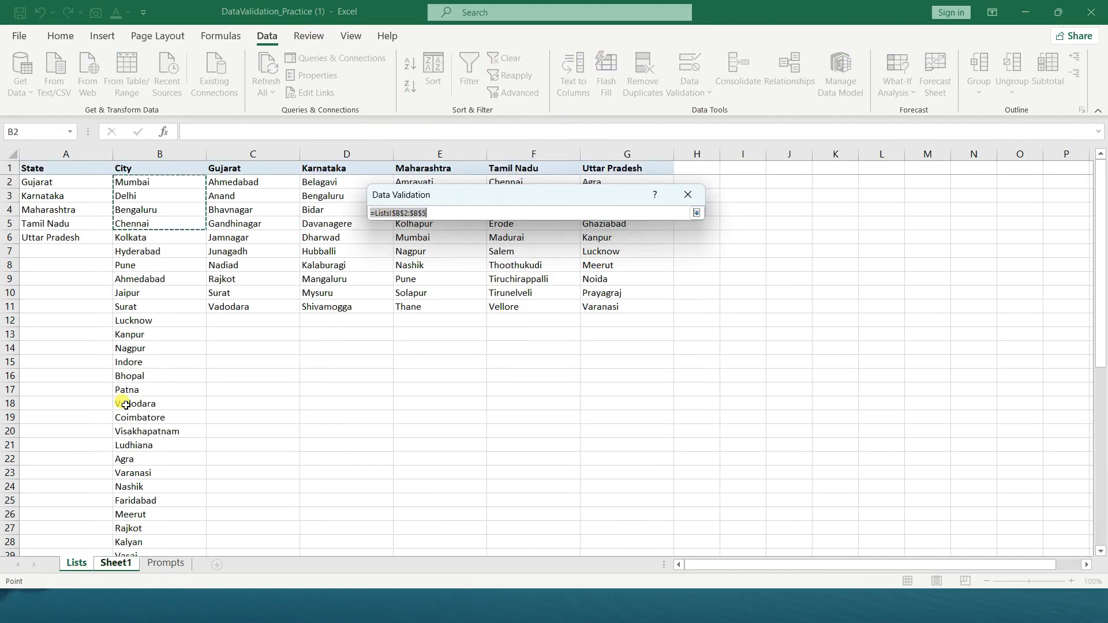
left_click(463, 214)
key("Right")
key("BackSpace")
key("BackSpace")
key("BackSpace")
key("BackSpace")
key("BackSpace")
key("BackSpace")
key("BackSpace")
key("BackSpace")
key("BackSpace")
key("BackSpace")
key("BackSpace")
key("BackSpace")
key("BackSpace")
key("BackSpace")
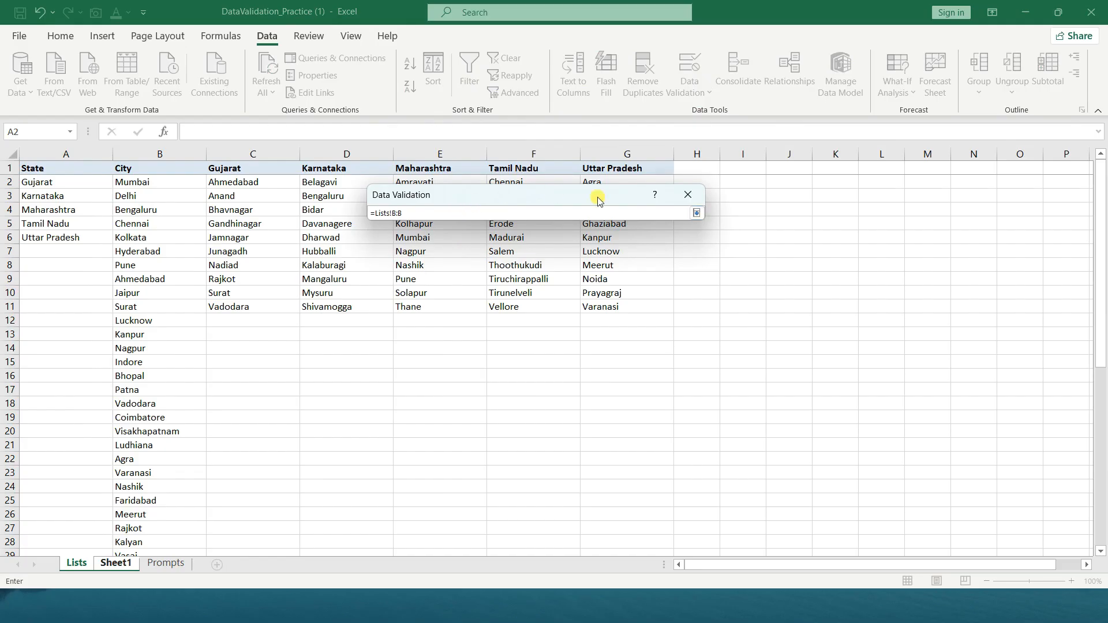
left_click(696, 213)
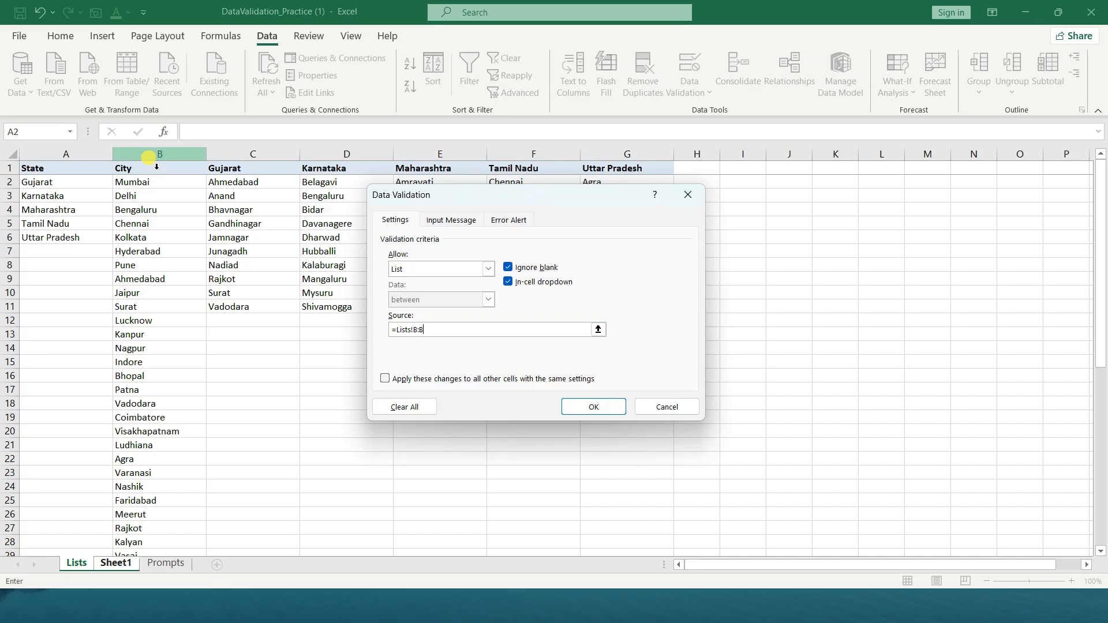
left_click(434, 331)
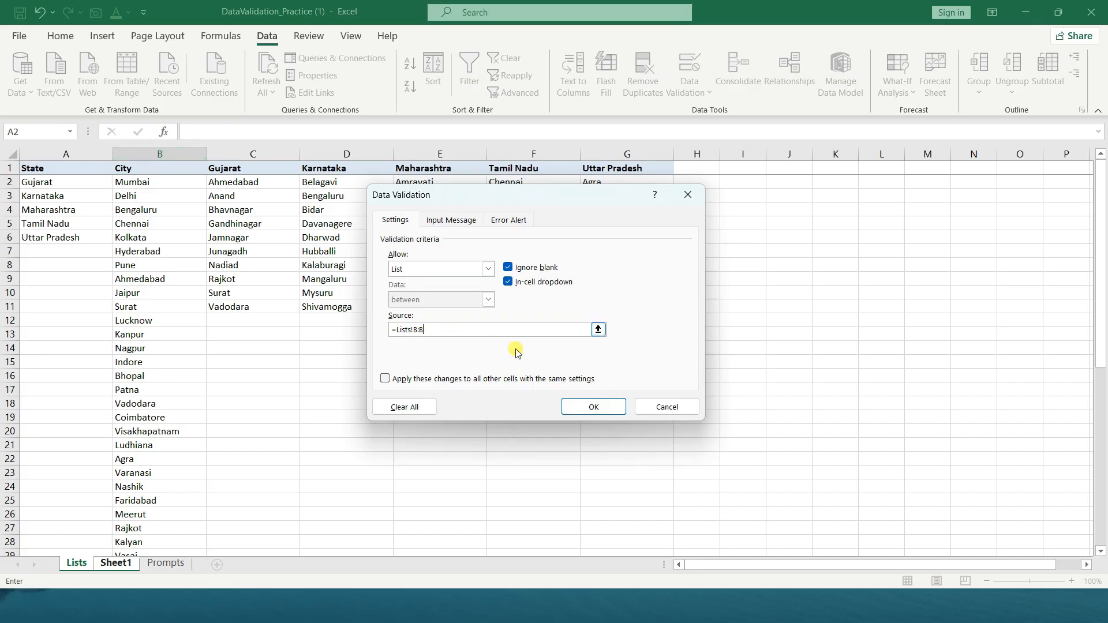
left_click(592, 407)
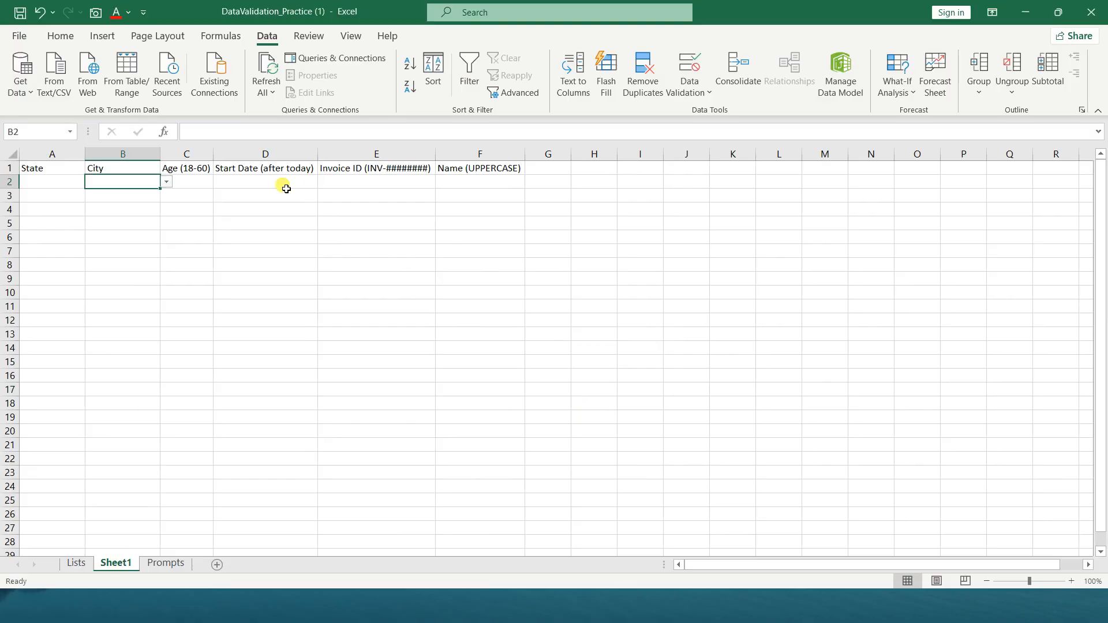
Browse the full City dropdown in B2 and choose Lucknow
left_click(165, 183)
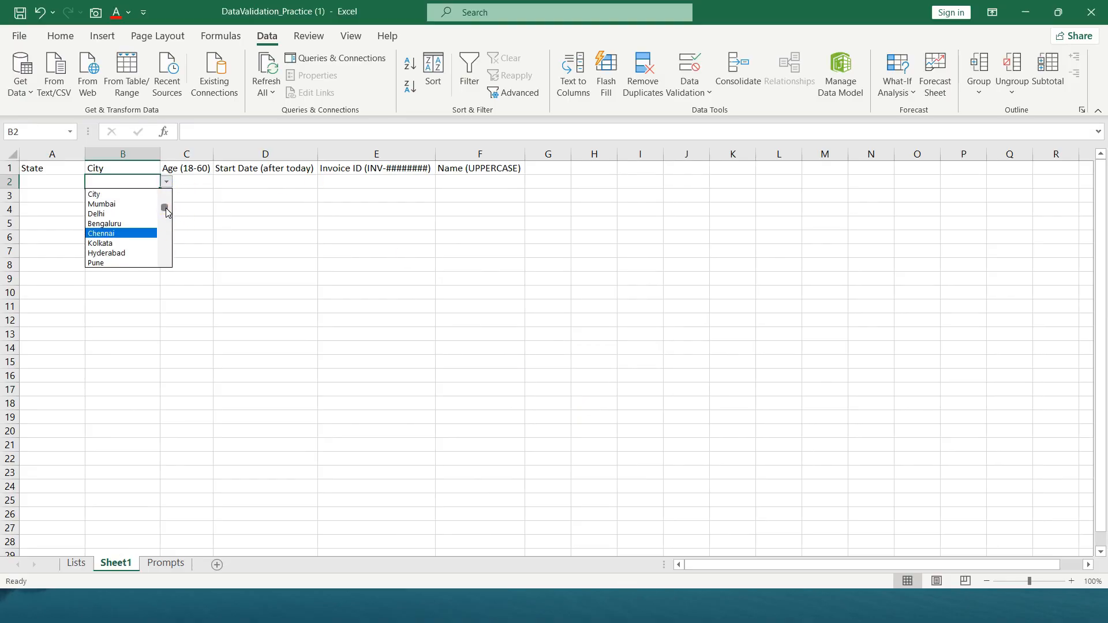
left_click_drag(166, 212, 161, 259)
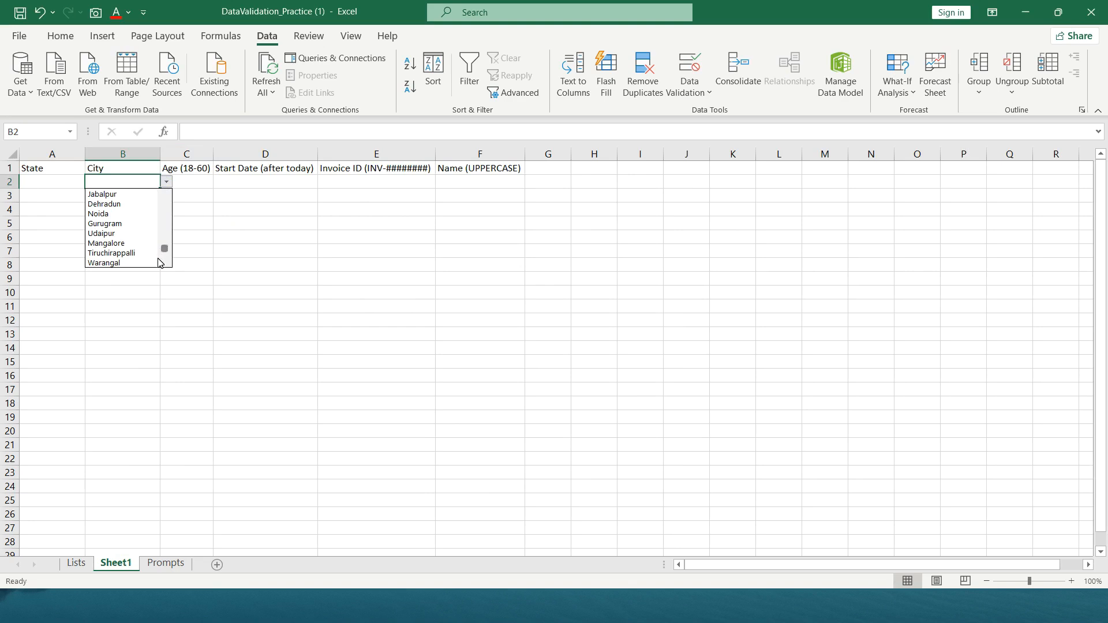
left_click(160, 263)
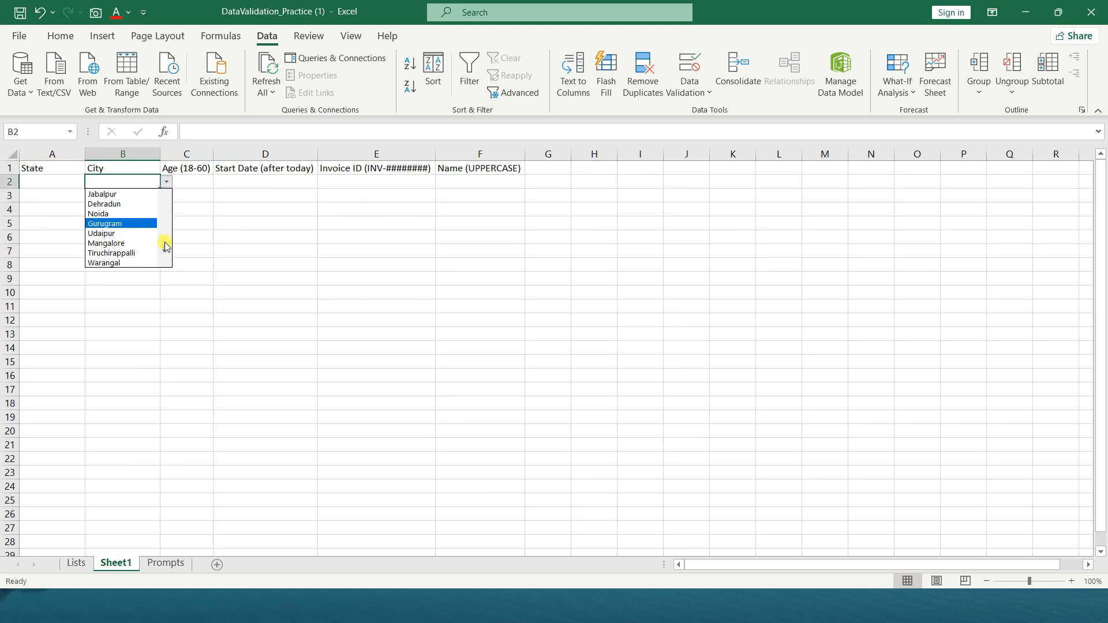
left_click_drag(164, 248, 163, 199)
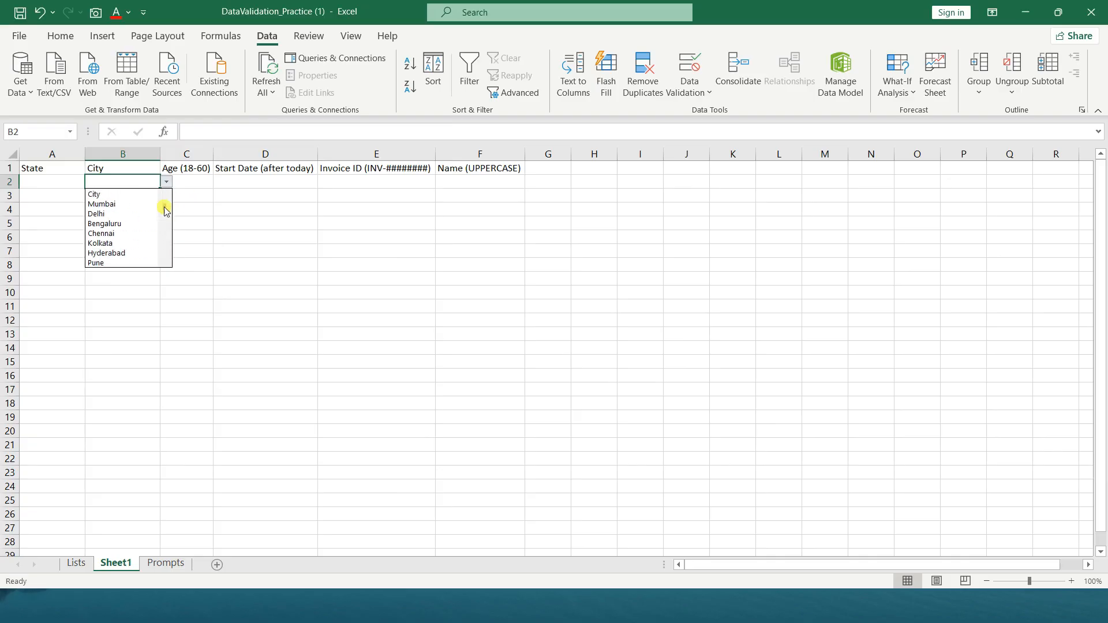
scroll(114, 214, "down", 3)
left_click(111, 195)
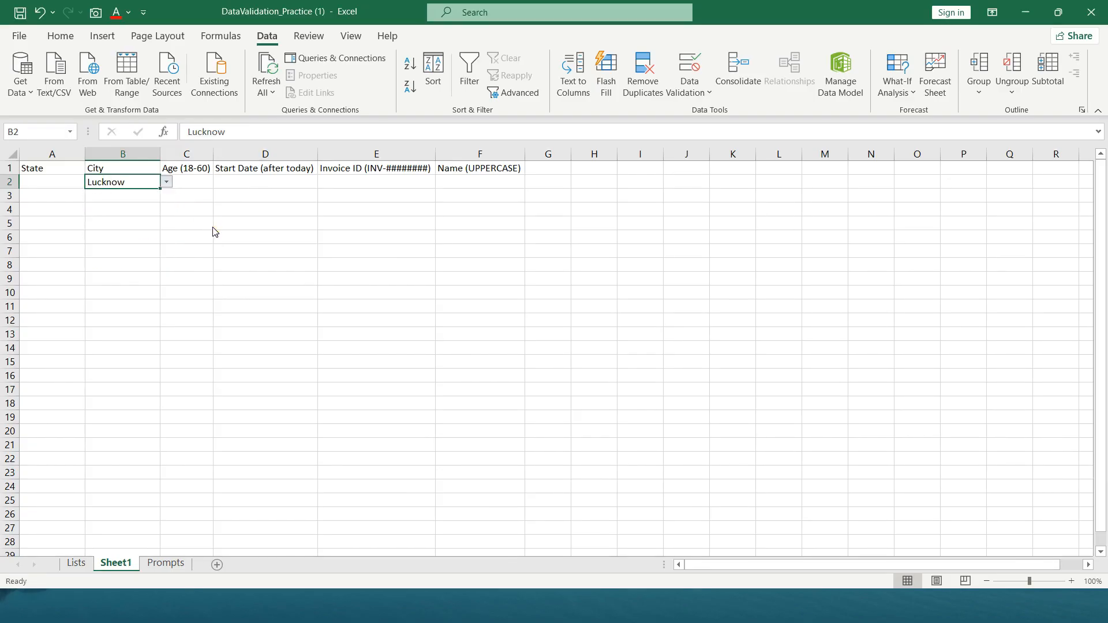
Add ABC as a new city in B52, below the last entry of the City column on the Lists sheet
left_click(76, 561)
scroll(140, 425, "down", 20)
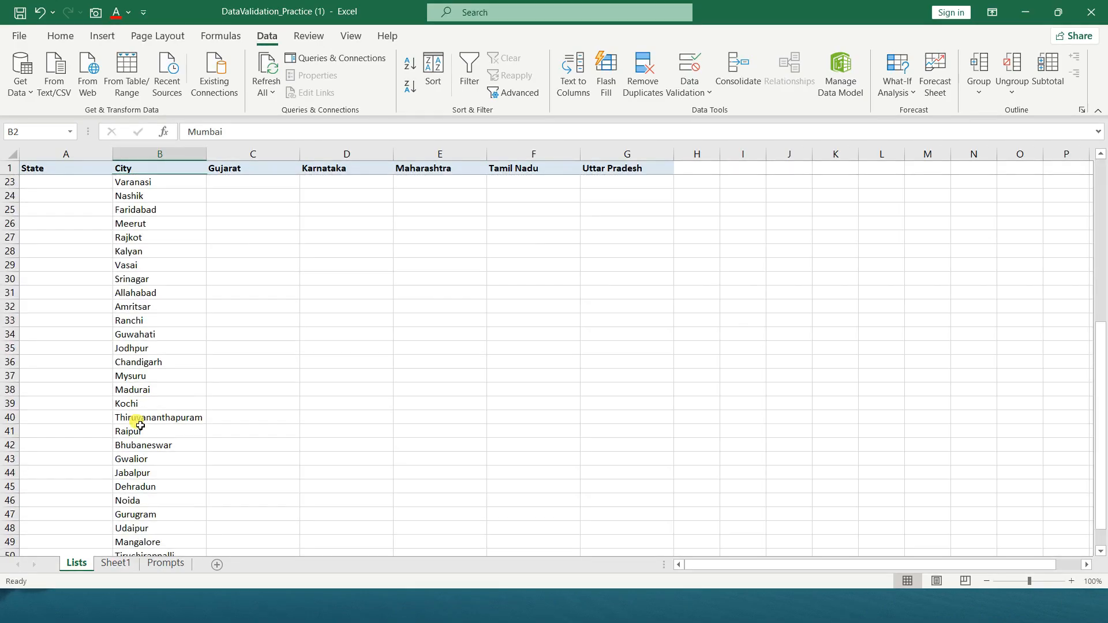
scroll(140, 426, "up", 9)
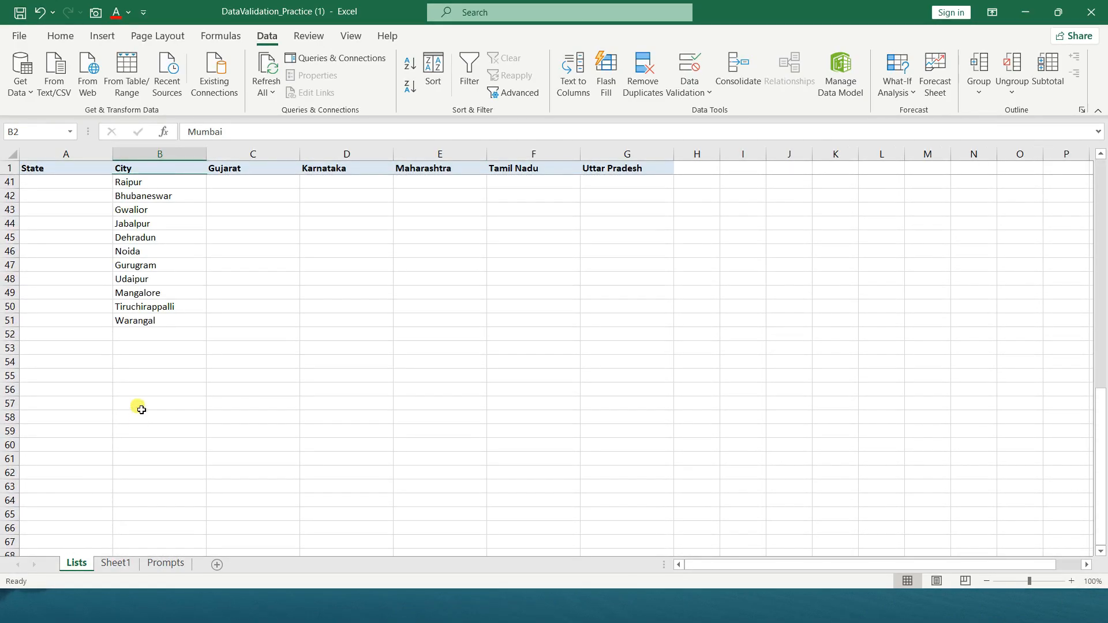
left_click(149, 347)
left_click(146, 340)
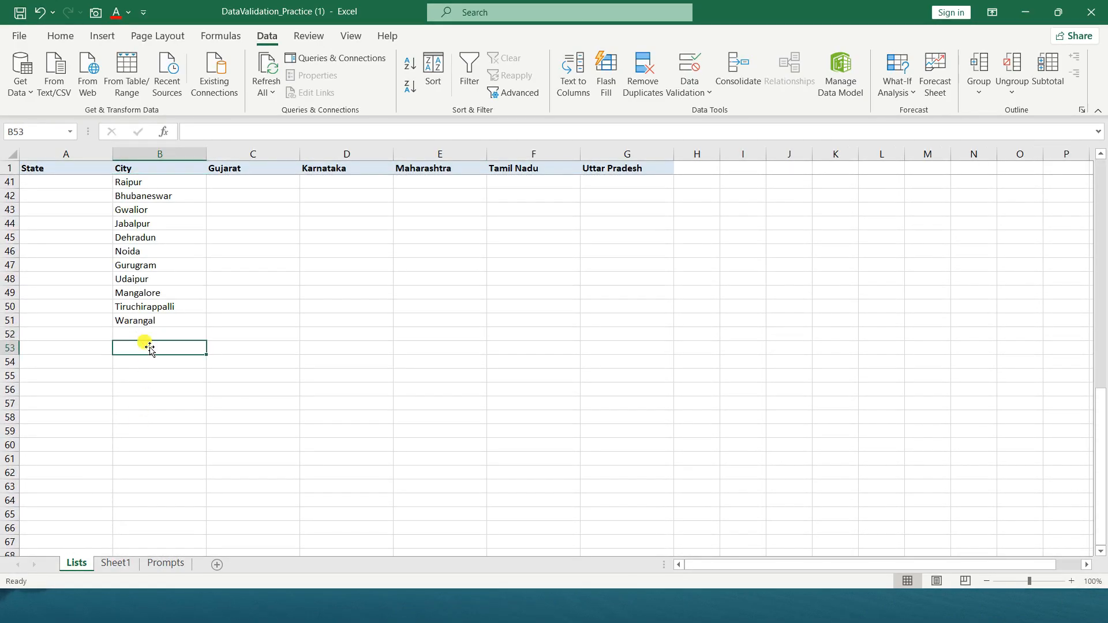
type("ABX")
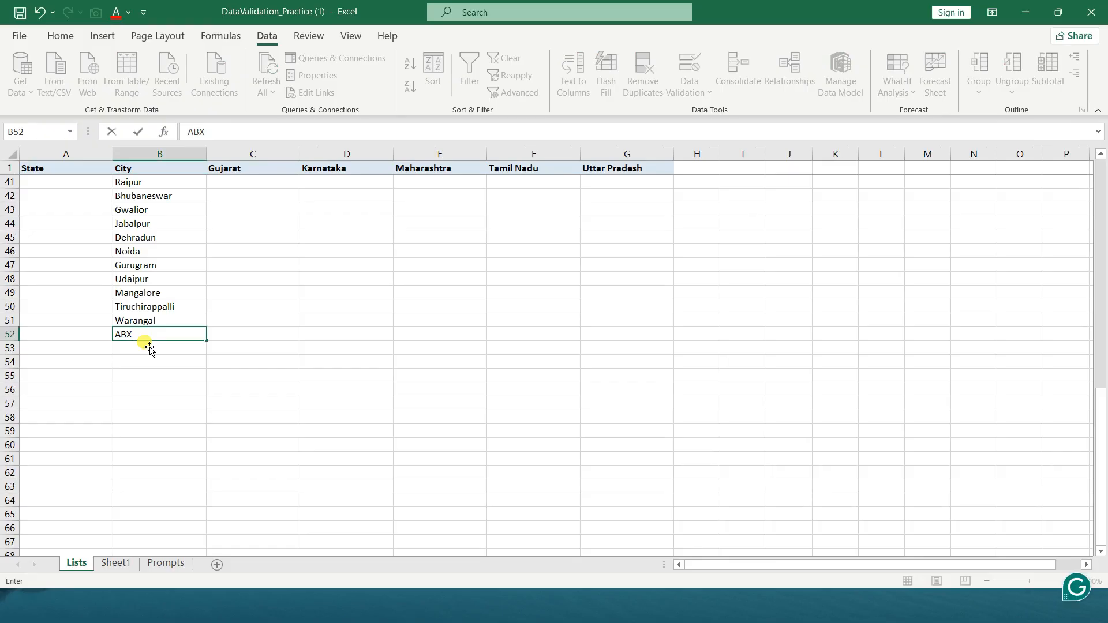
key("BackSpace")
type("C")
key("Return")
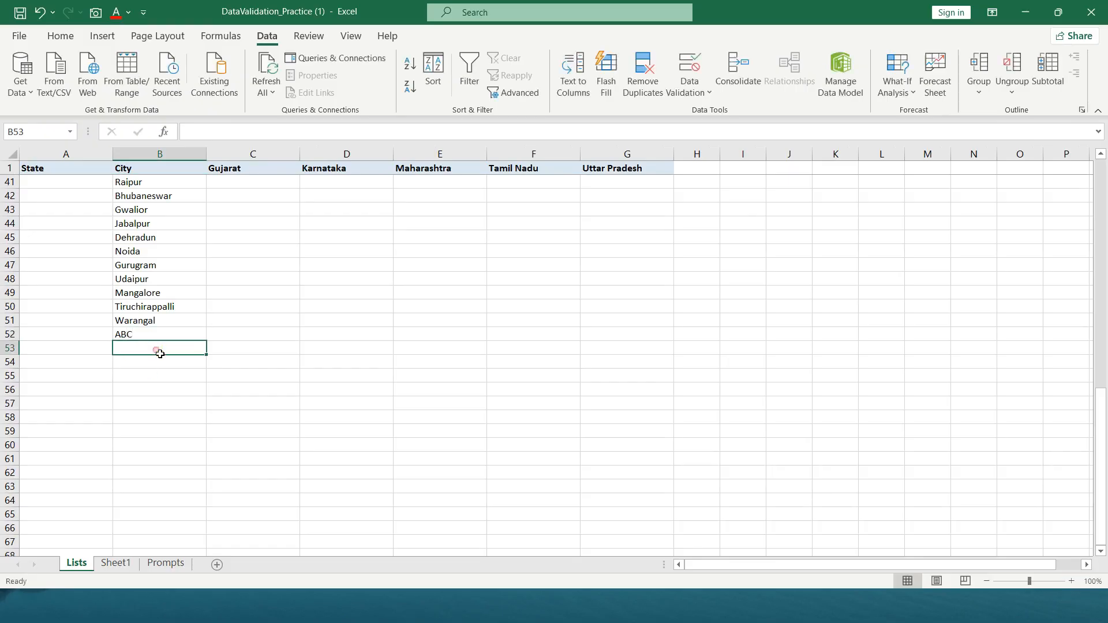
Enter ABC as the city in B2 on Sheet1 and look for it in the cell's dropdown list
left_click(115, 563)
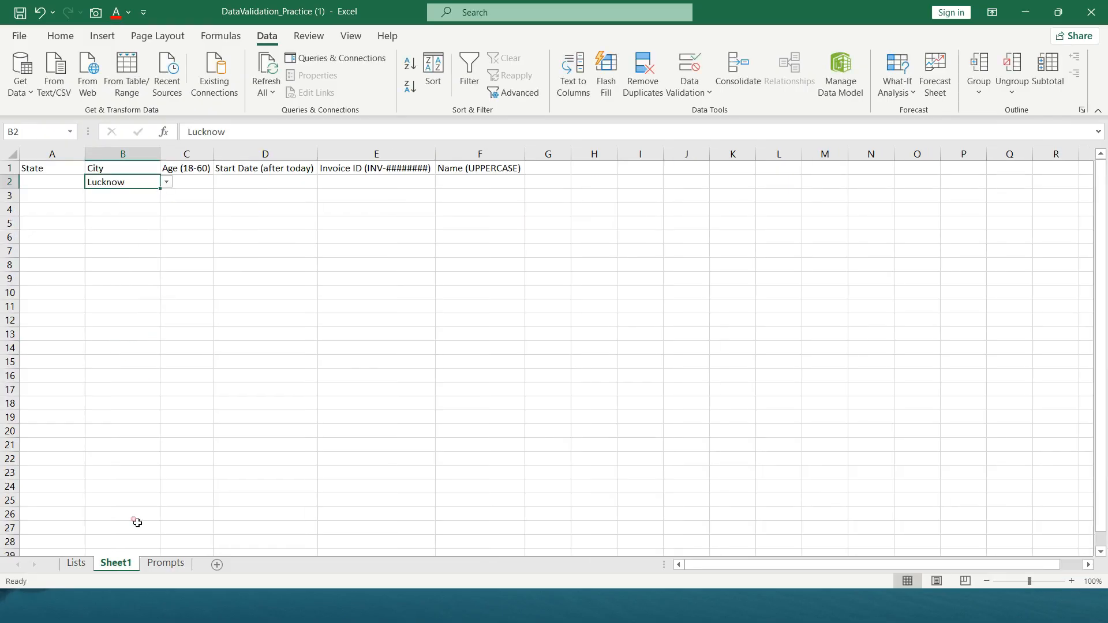
left_click(167, 183)
left_click(168, 183)
type("a")
type("ABC")
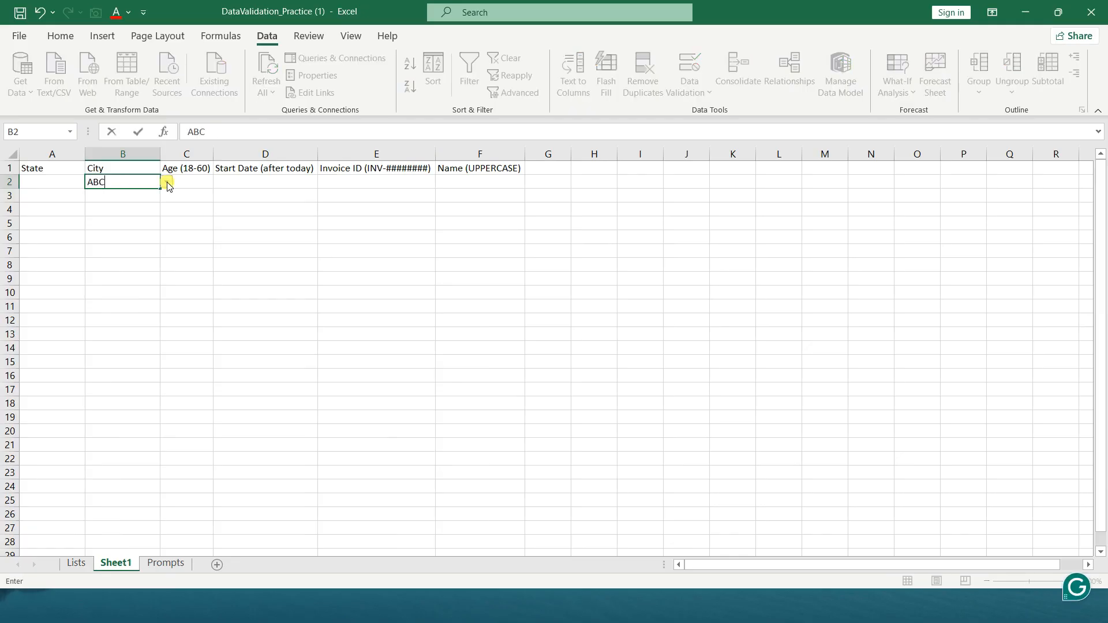
key("Return")
key("Up")
left_click(167, 184)
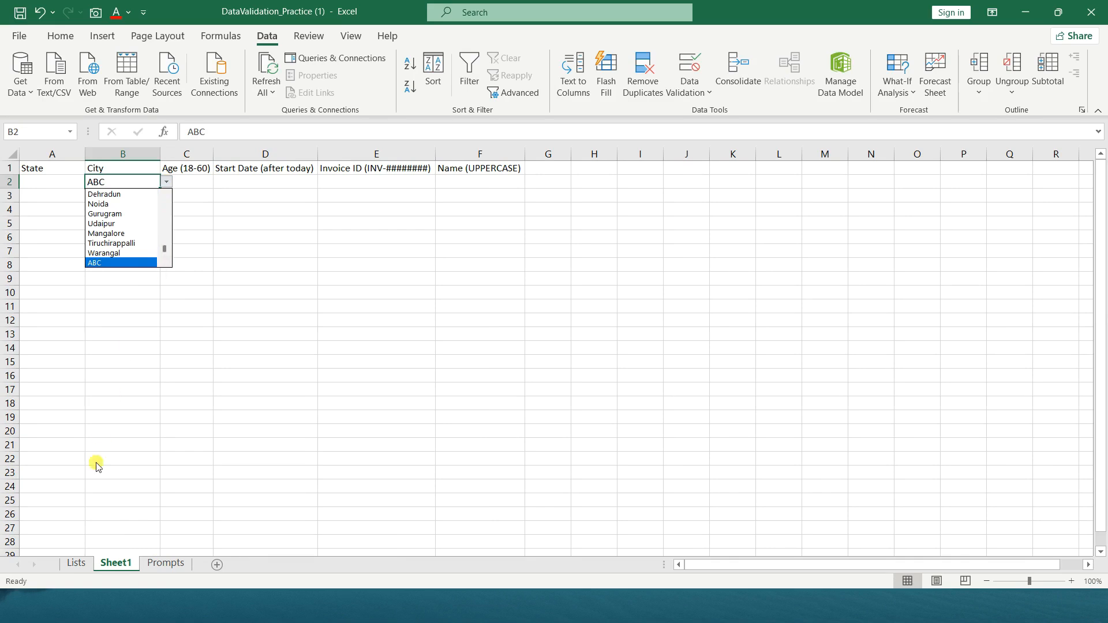
Delete the ABC entry from B52 on the Lists sheet
left_click(78, 569)
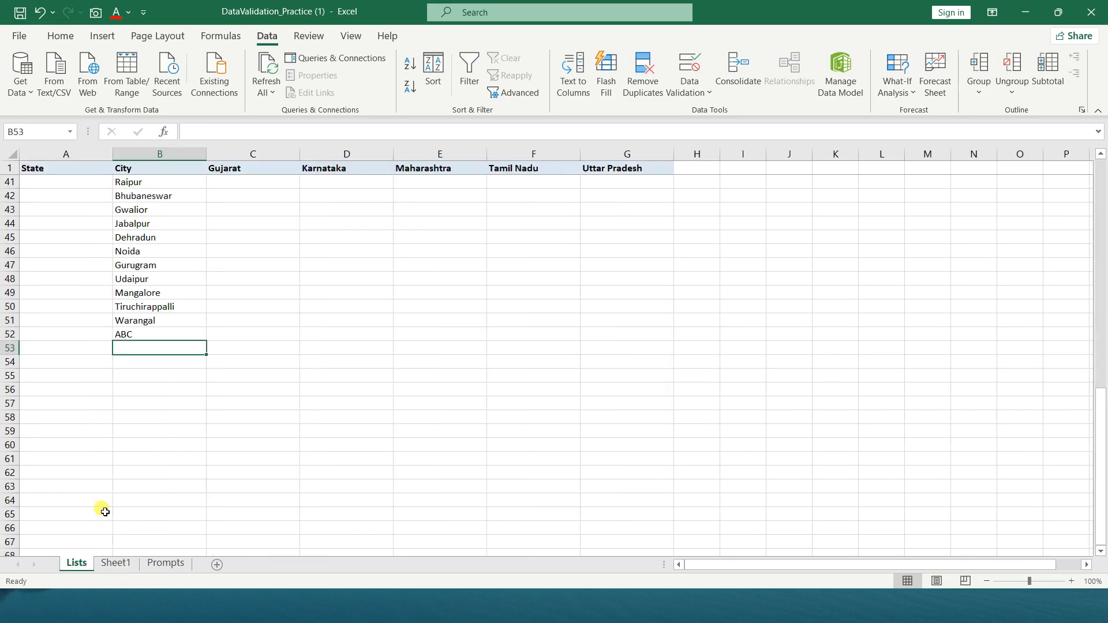
left_click(149, 337)
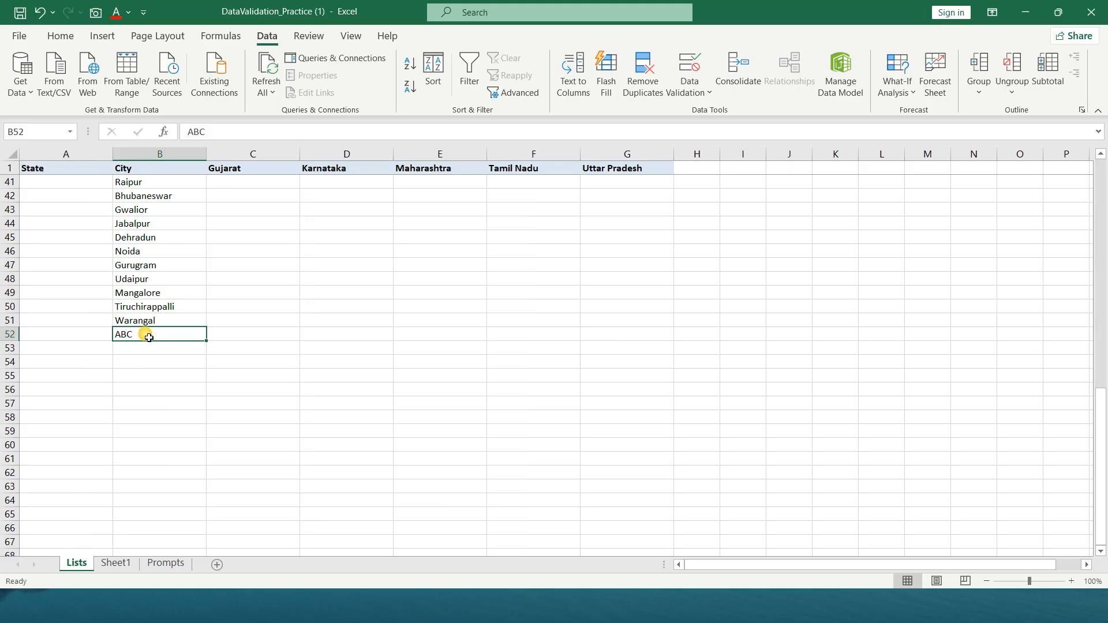
key("Delete")
Try to re-enter ABC in the City cell B2 on Sheet1, and cancel the entry
left_click(116, 563)
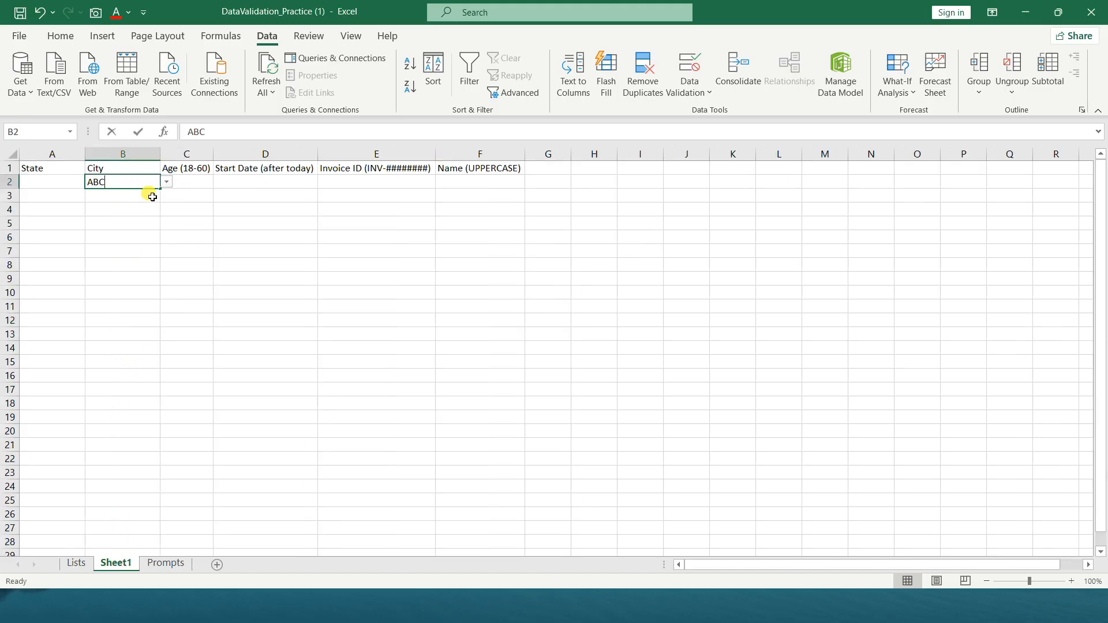
key("Return")
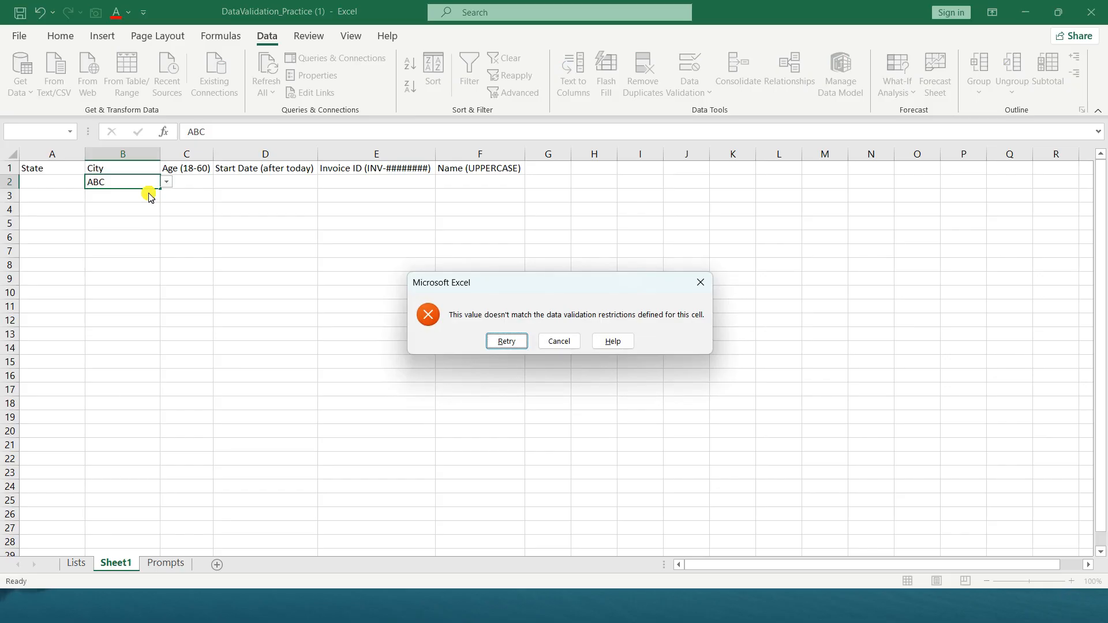
left_click(546, 342)
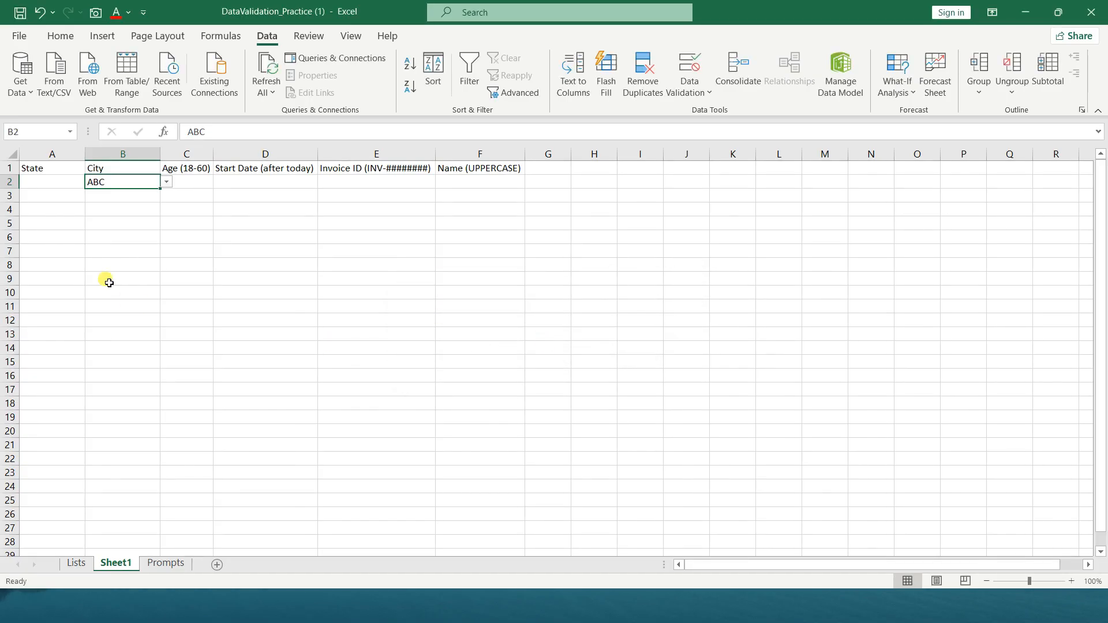
Add list data validation to the State cell A2 on Sheet1 with the source =Lists!$A$2:$A$6
left_click(58, 183)
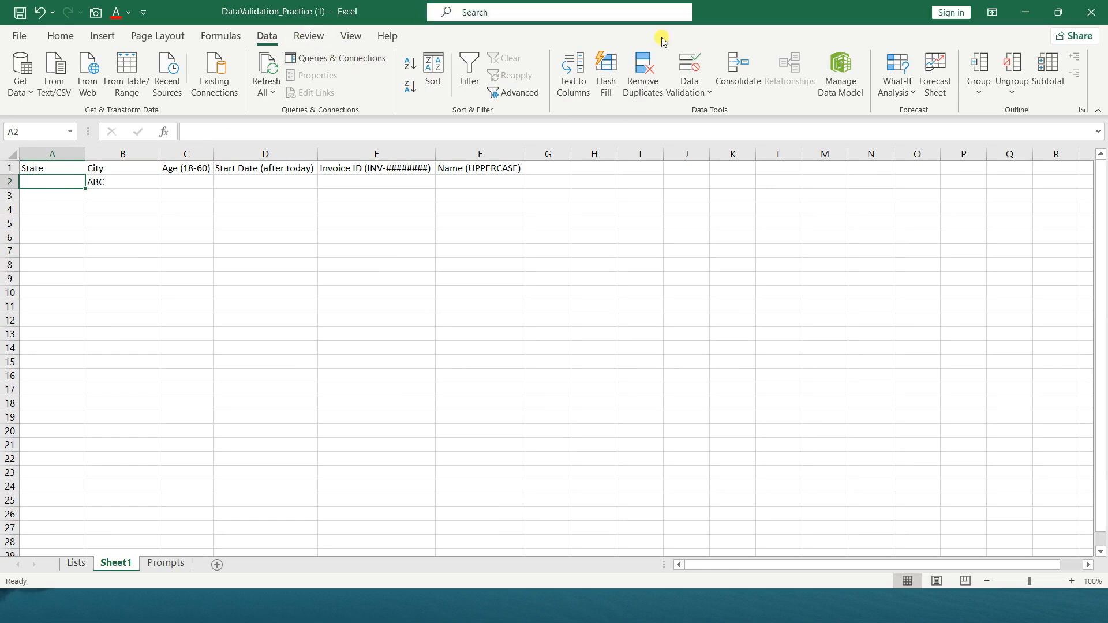
left_click(686, 92)
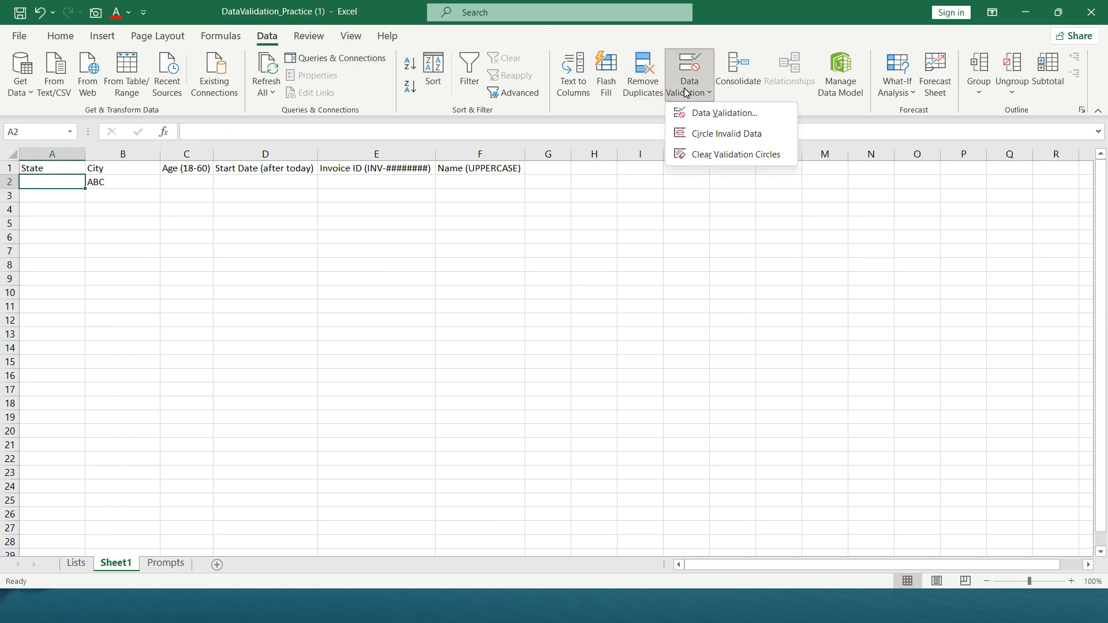
left_click(698, 113)
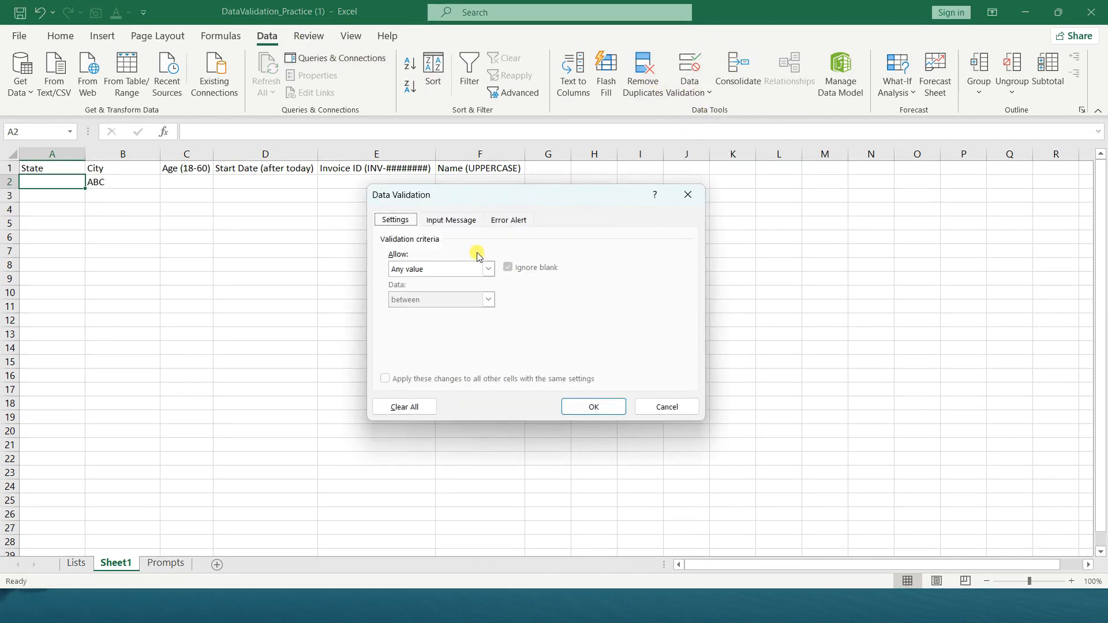
left_click(459, 269)
left_click(439, 309)
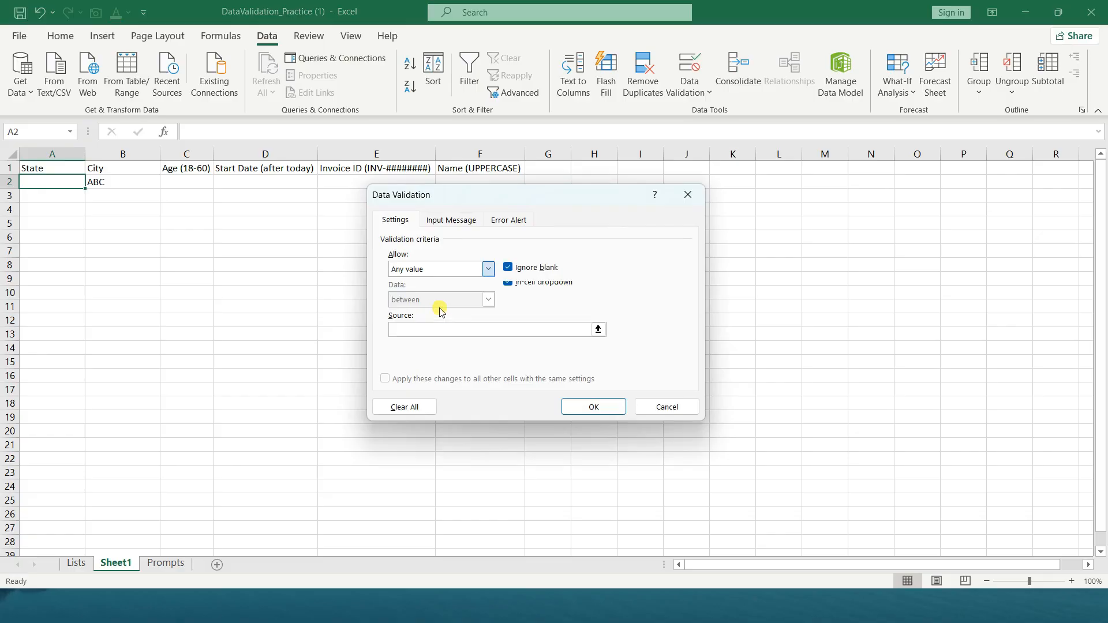
left_click(598, 330)
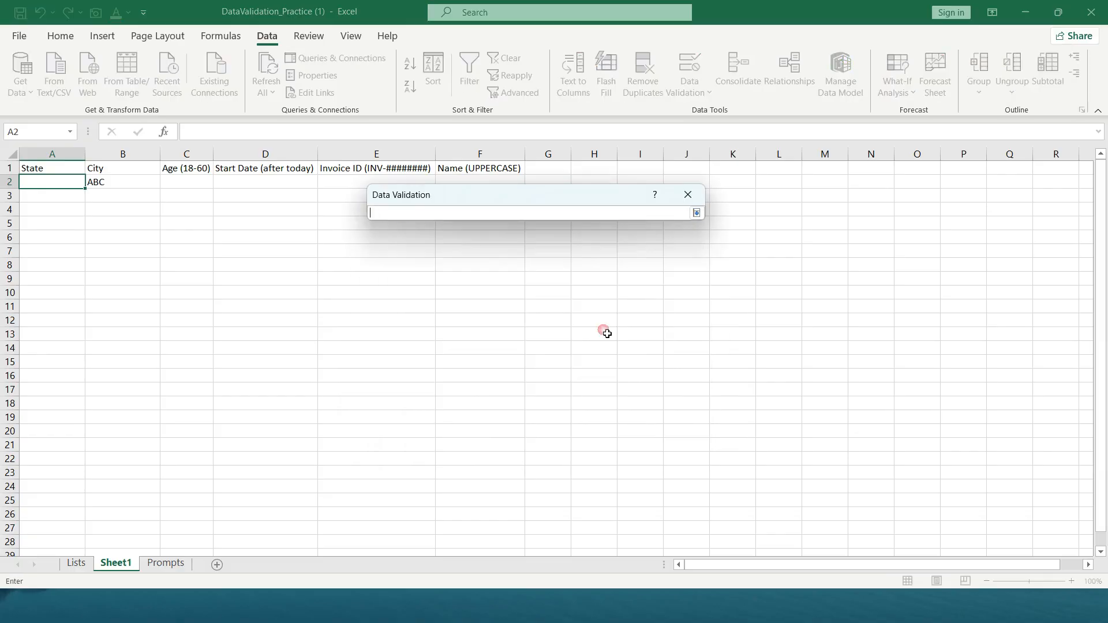
left_click(74, 565)
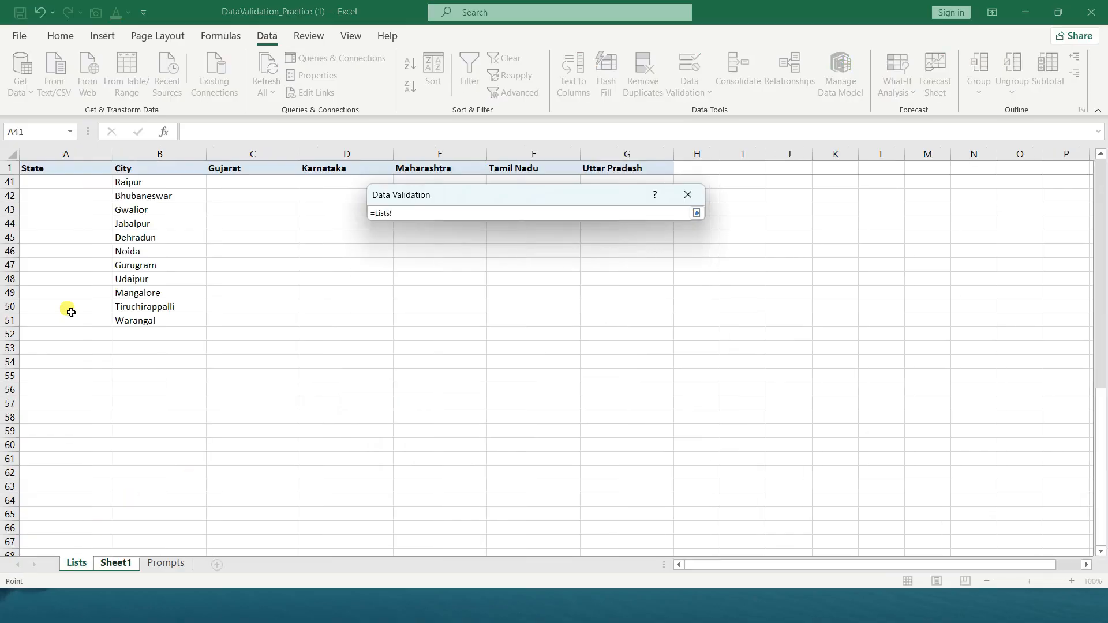
scroll(115, 462, "up", 13)
left_click_drag(86, 182, 87, 237)
left_click(696, 213)
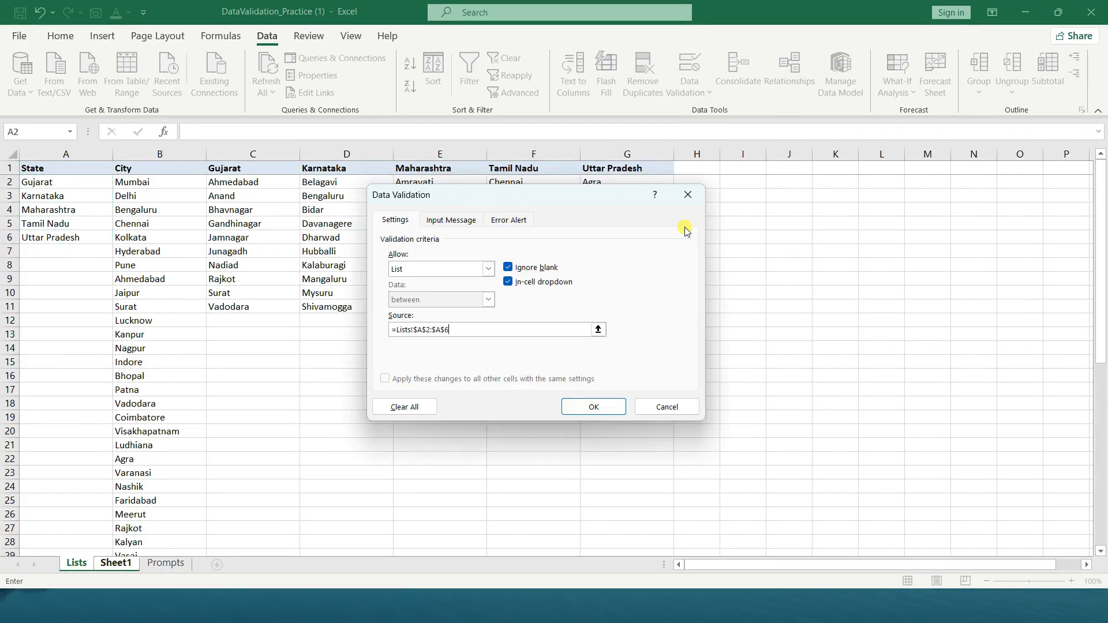
left_click(584, 410)
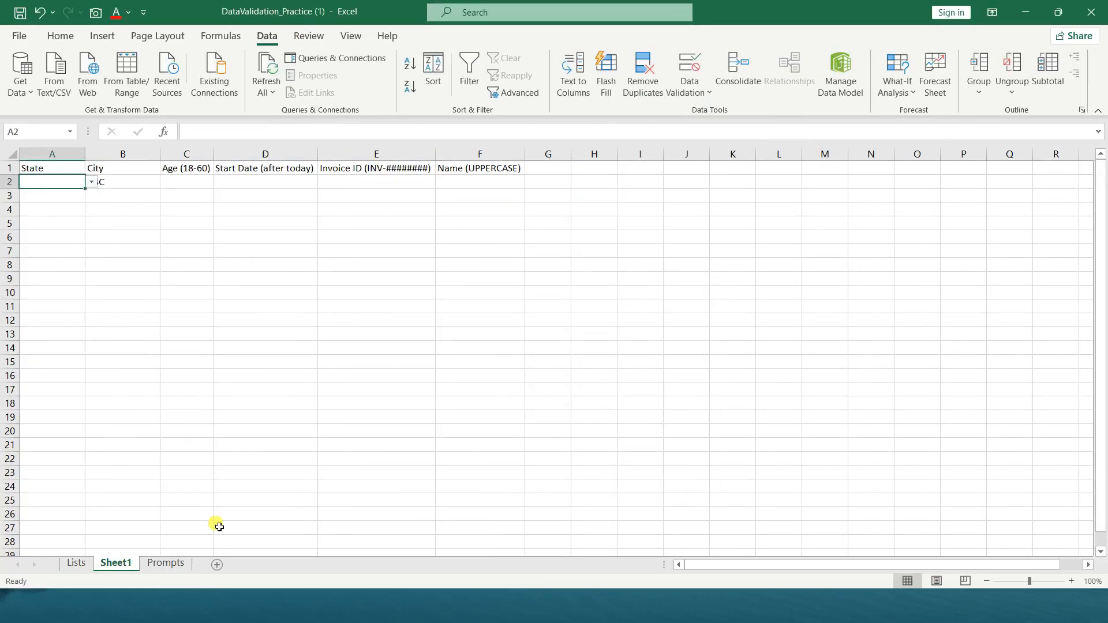
Try Karnataka in the State dropdown of A2, and settle on Maharashtra
left_click(92, 182)
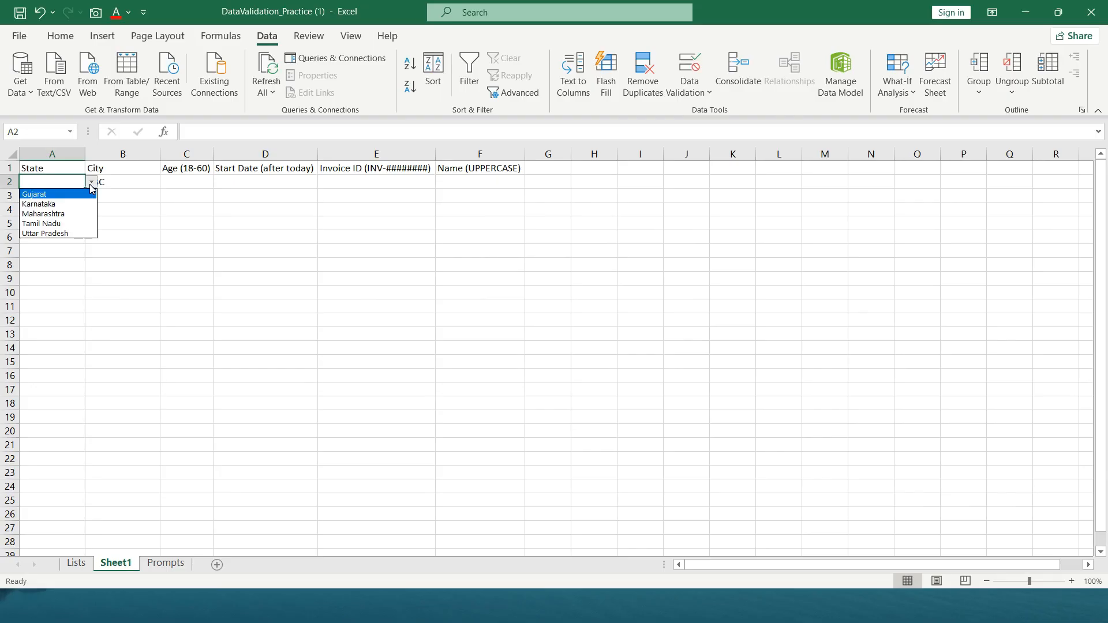
left_click(81, 204)
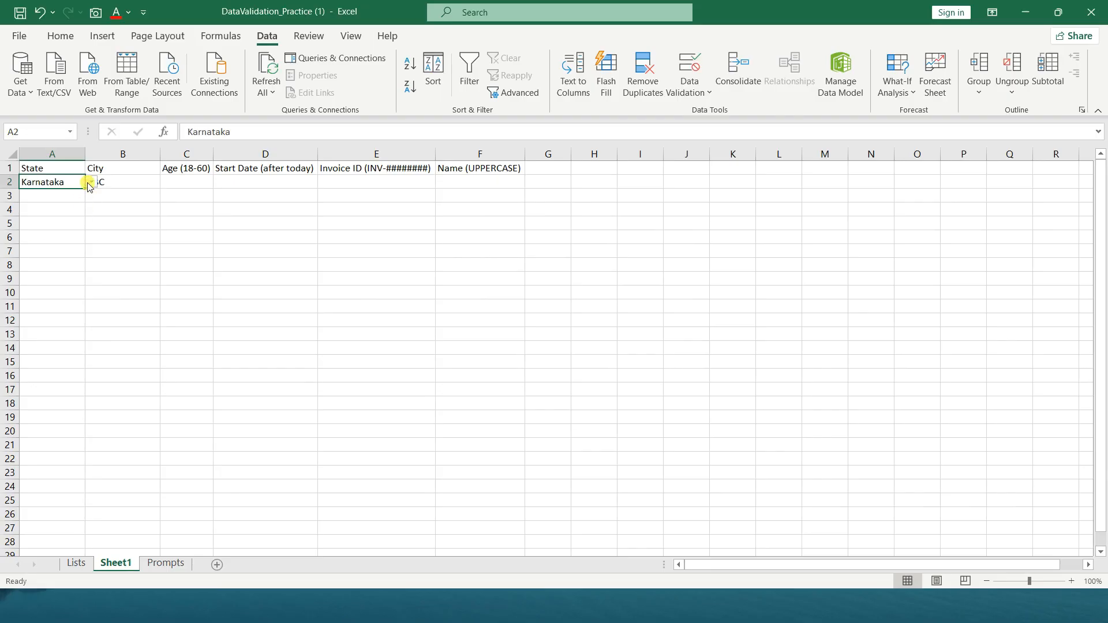
left_click(91, 183)
left_click(75, 215)
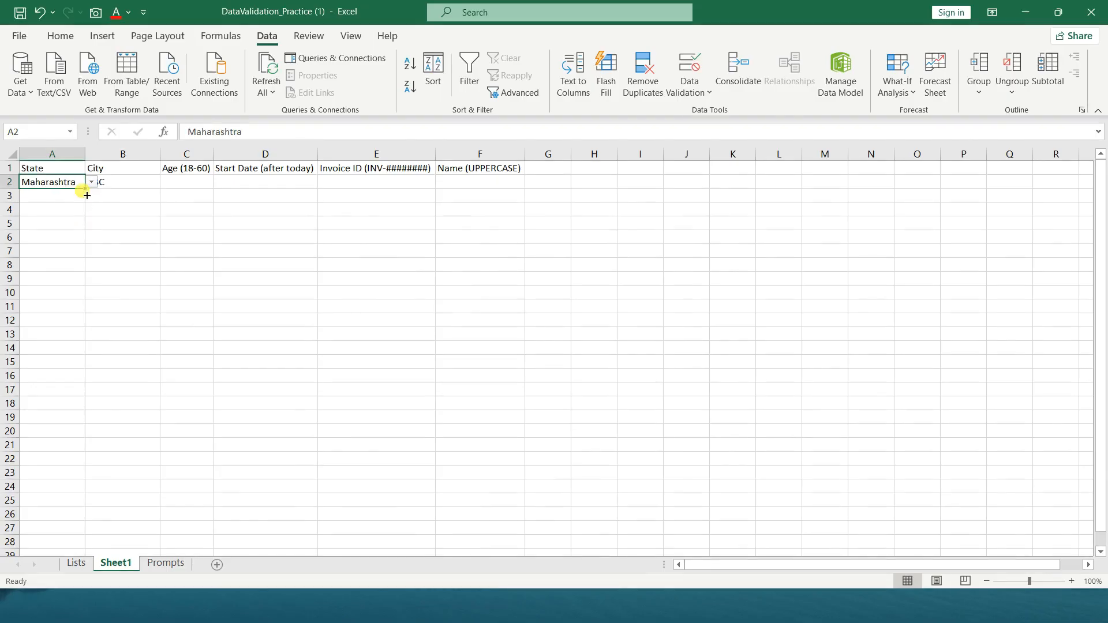
left_click(77, 197)
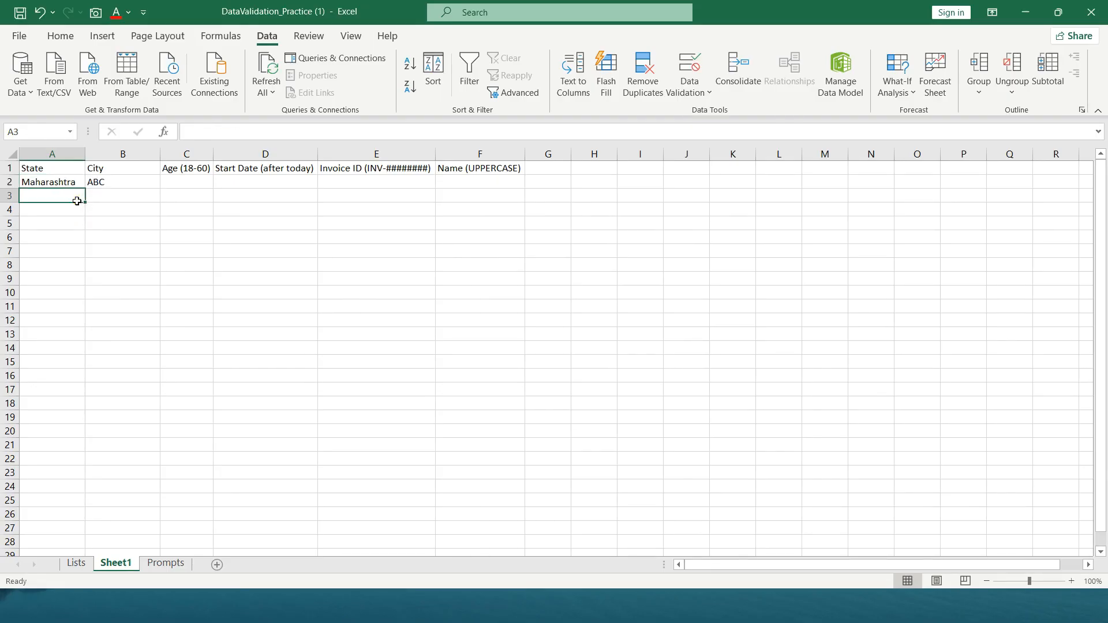
Choose Mumbai from the City dropdown in B2
left_click(105, 182)
left_click(166, 183)
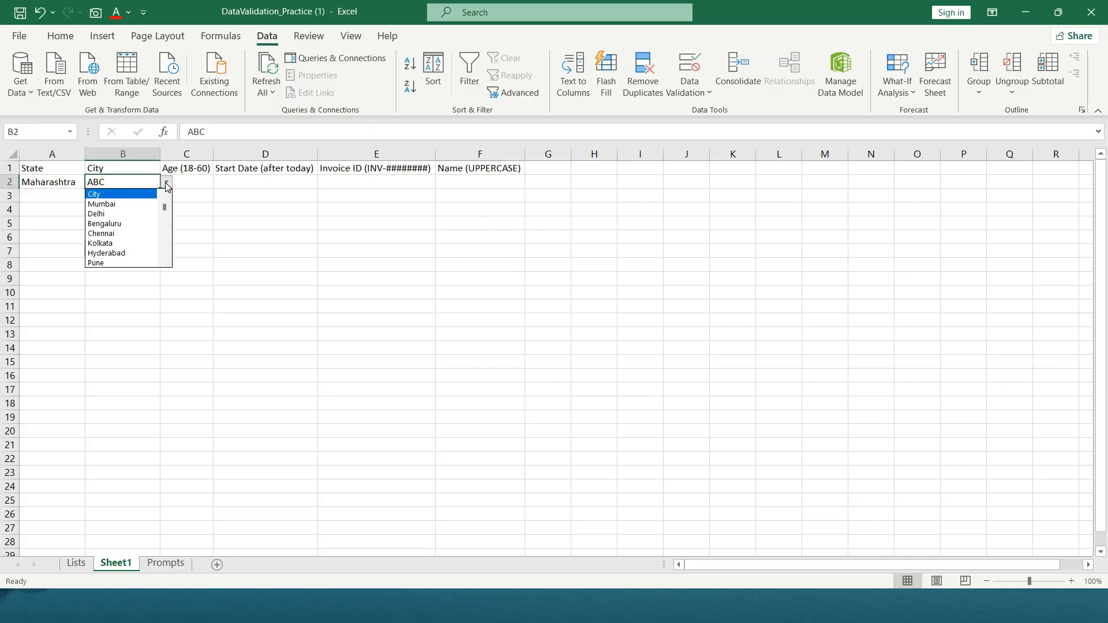
left_click(141, 204)
left_click(63, 197)
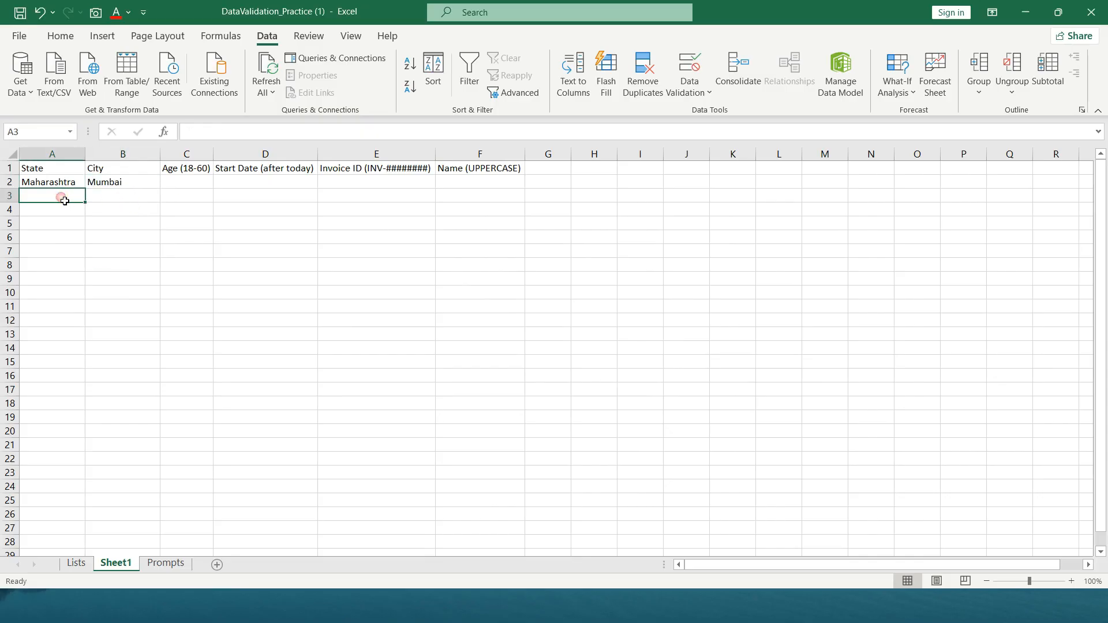
left_click(118, 196)
left_click(181, 185)
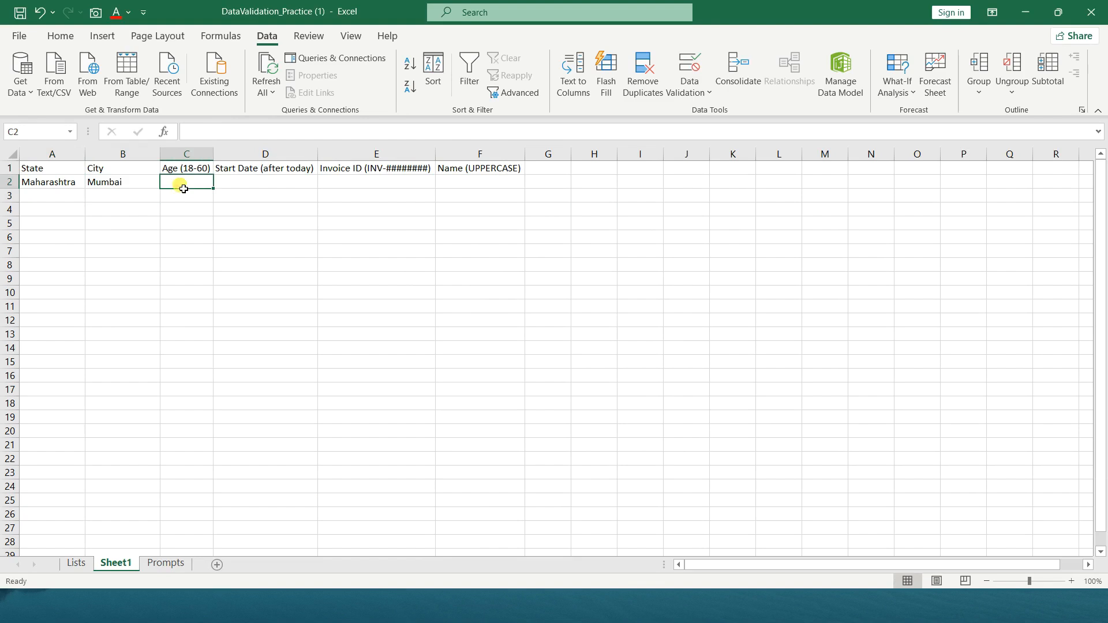
left_click(63, 184)
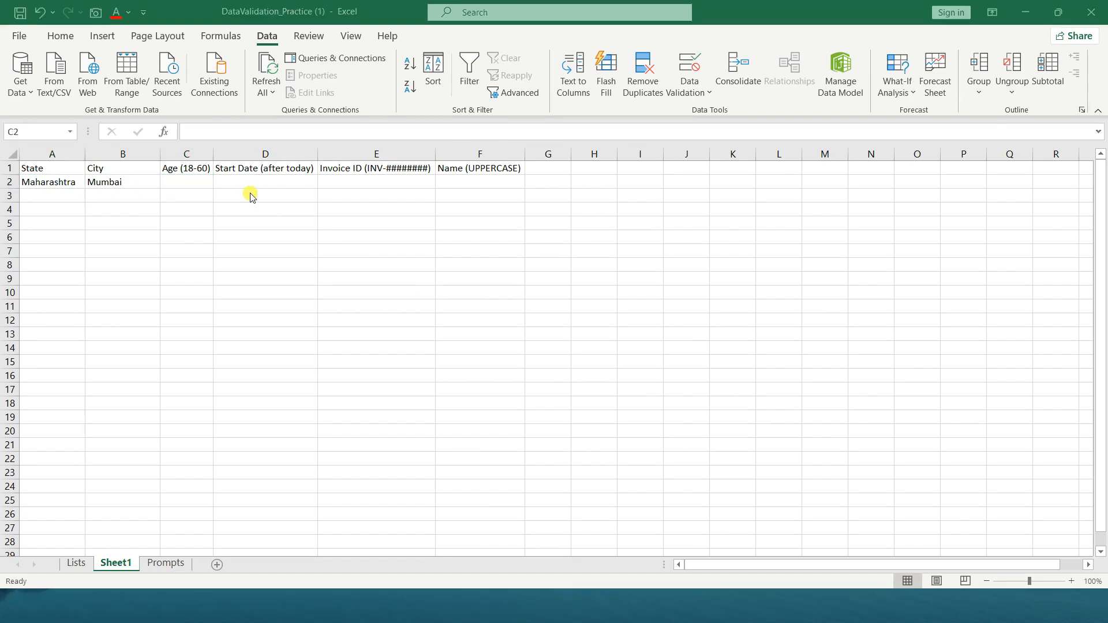
Start a data validation rule on the Age cell C2 that allows whole numbers between two limits
left_click(192, 188)
left_click(193, 188)
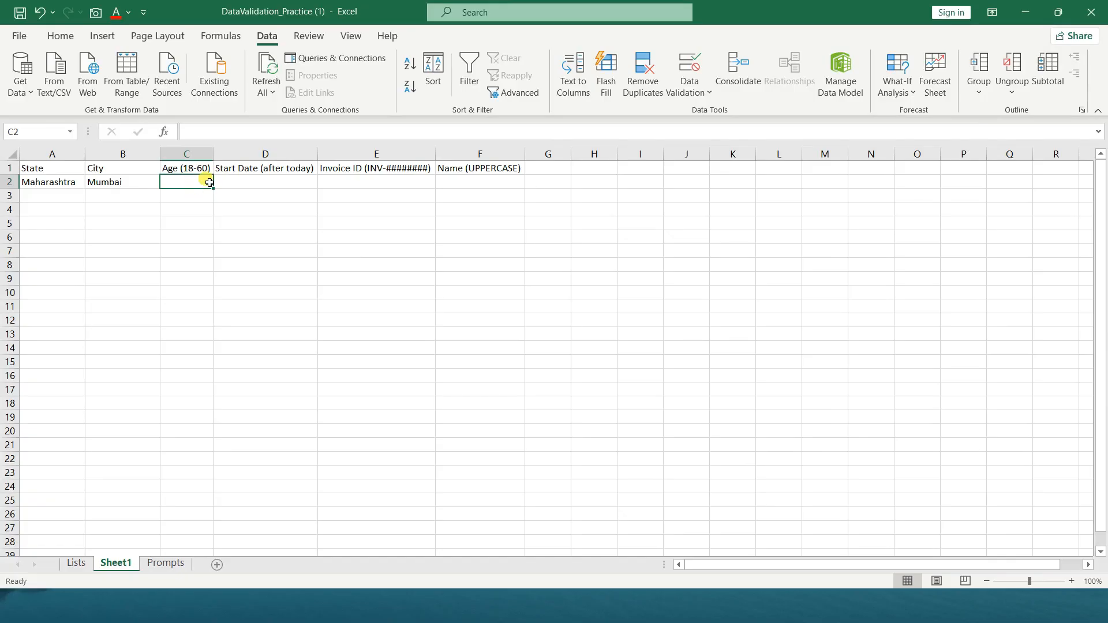
left_click(696, 105)
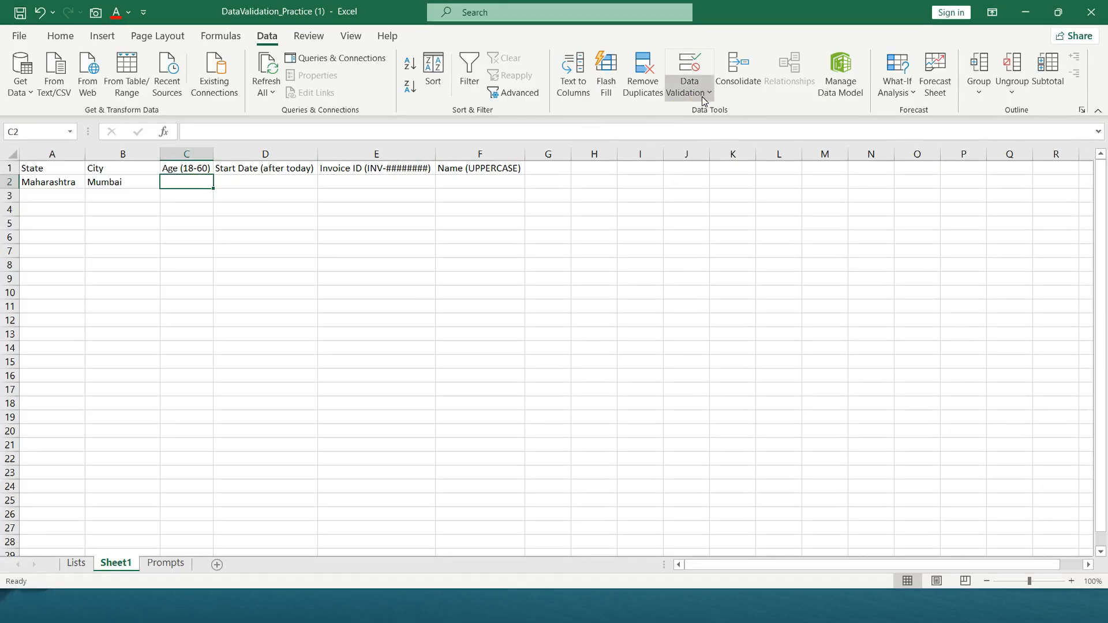
left_click(706, 111)
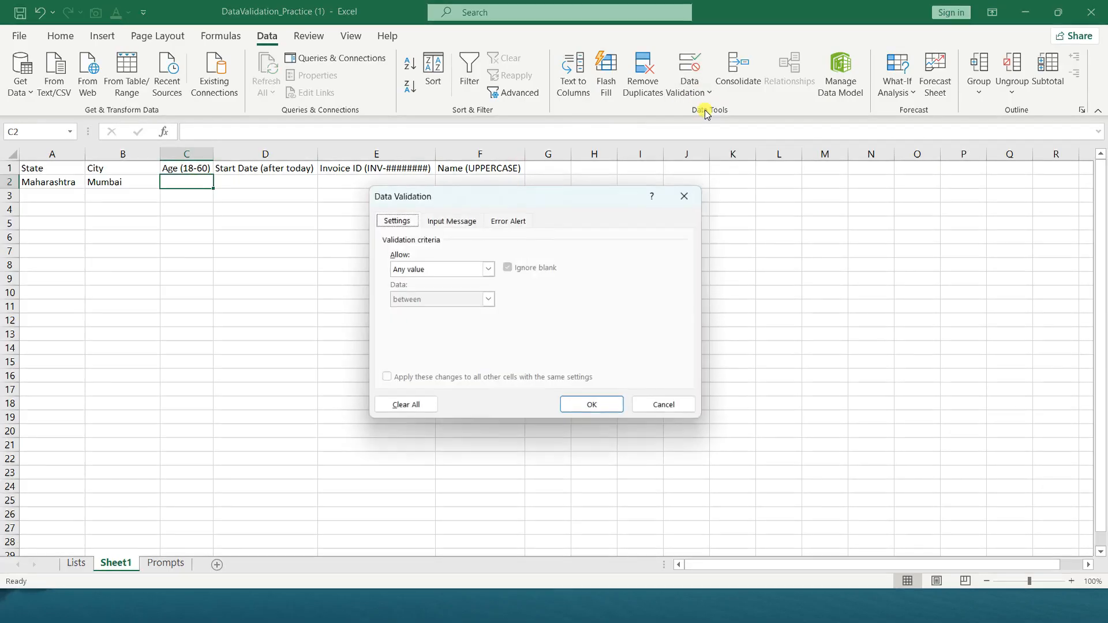
left_click(488, 269)
left_click(463, 292)
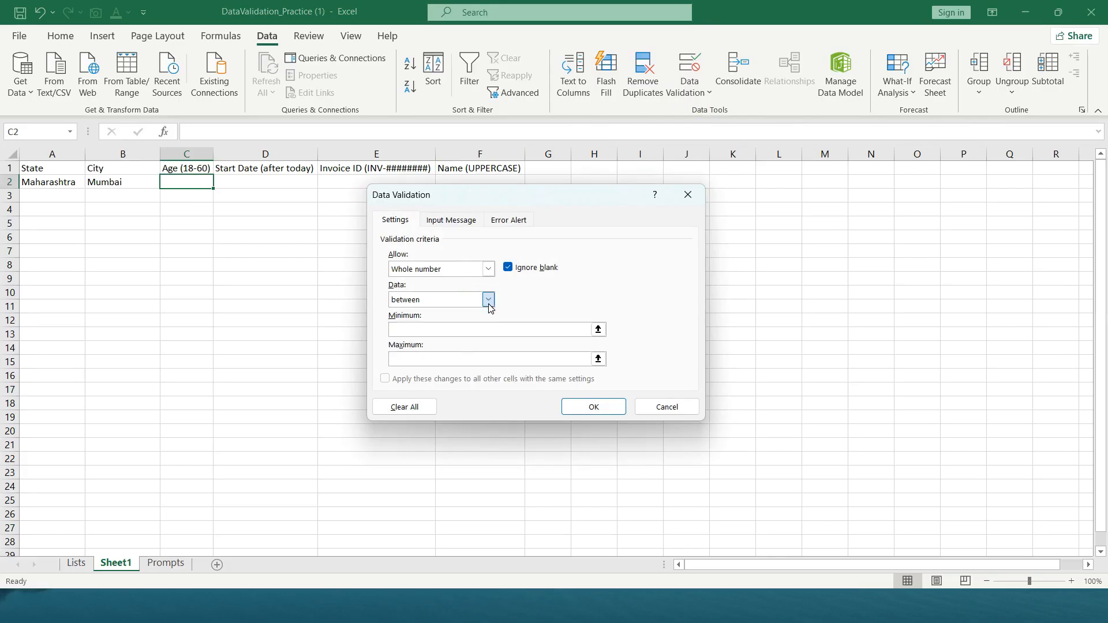
left_click(488, 299)
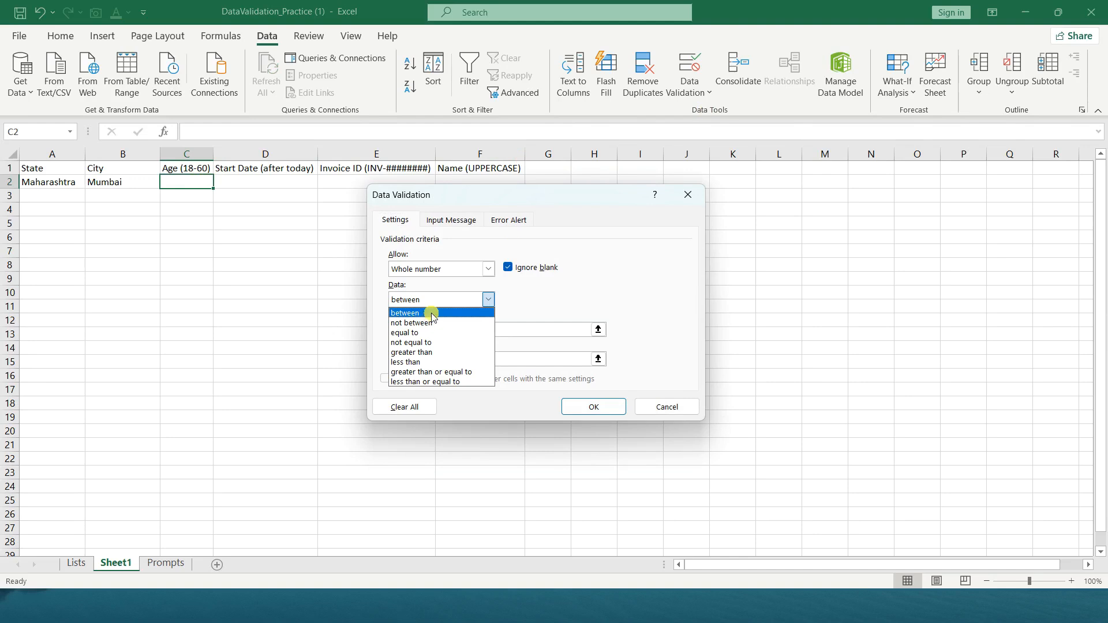
left_click(489, 305)
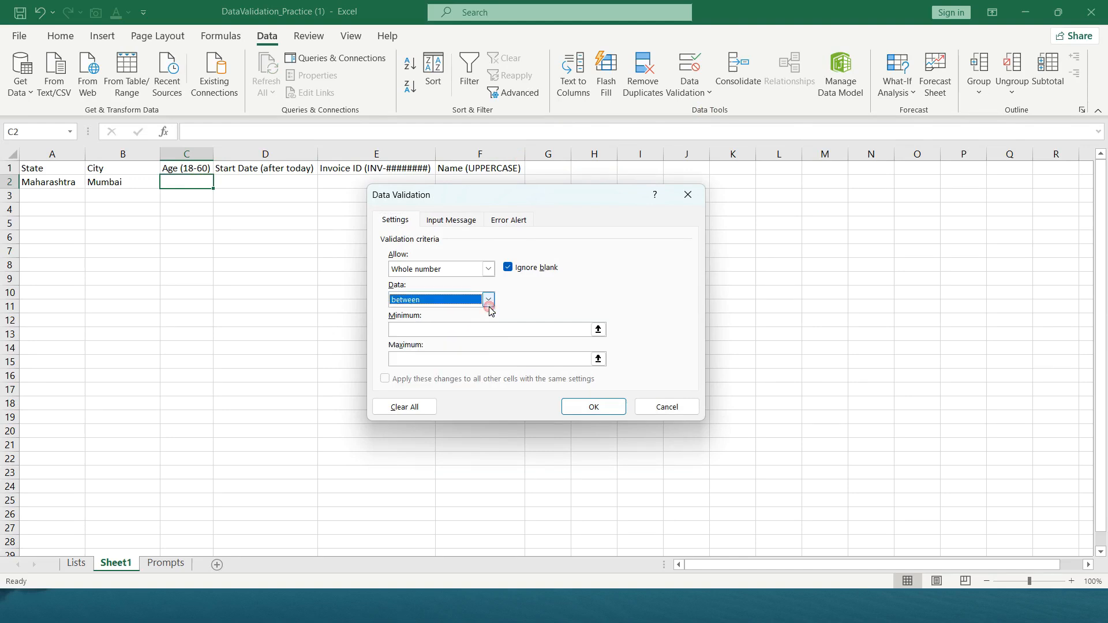
Set the Age rule's minimum to 18 and maximum to 60, and apply it to C2
left_click(495, 334)
left_click(495, 333)
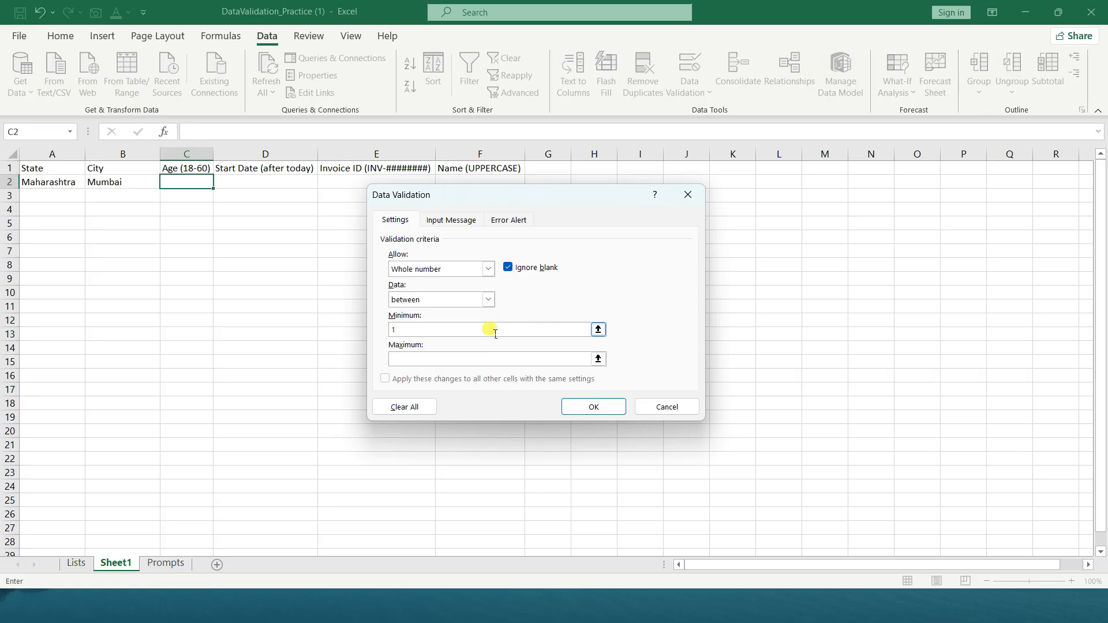
left_click(444, 364)
type("60")
left_click(582, 407)
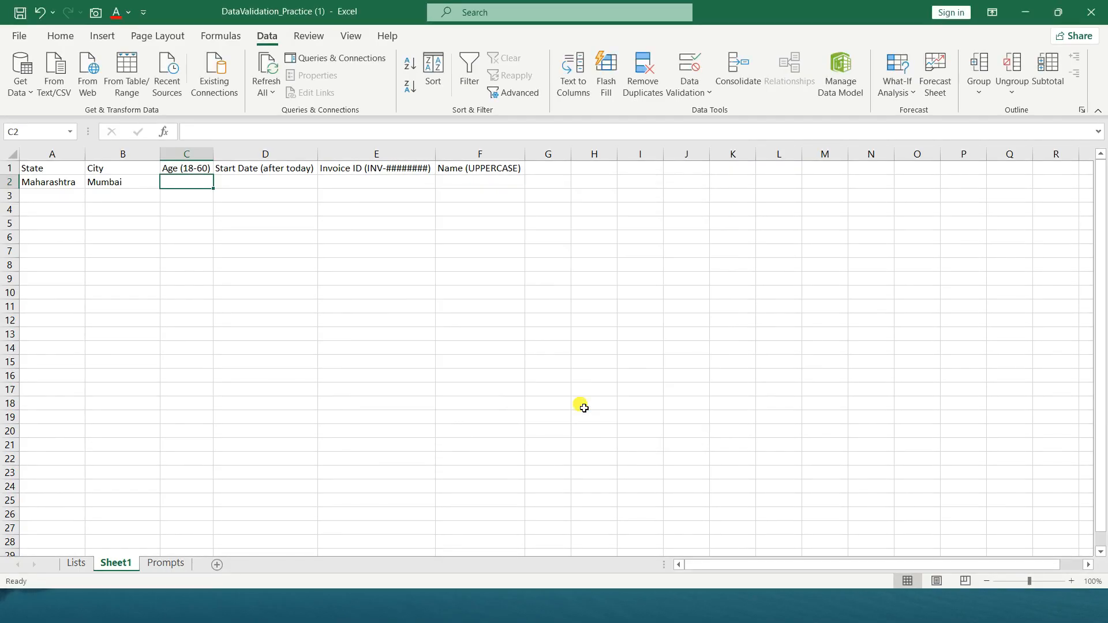
Test the lower limit of the Age cell C2 by entering 18 and trying 17
type("18")
key("Return")
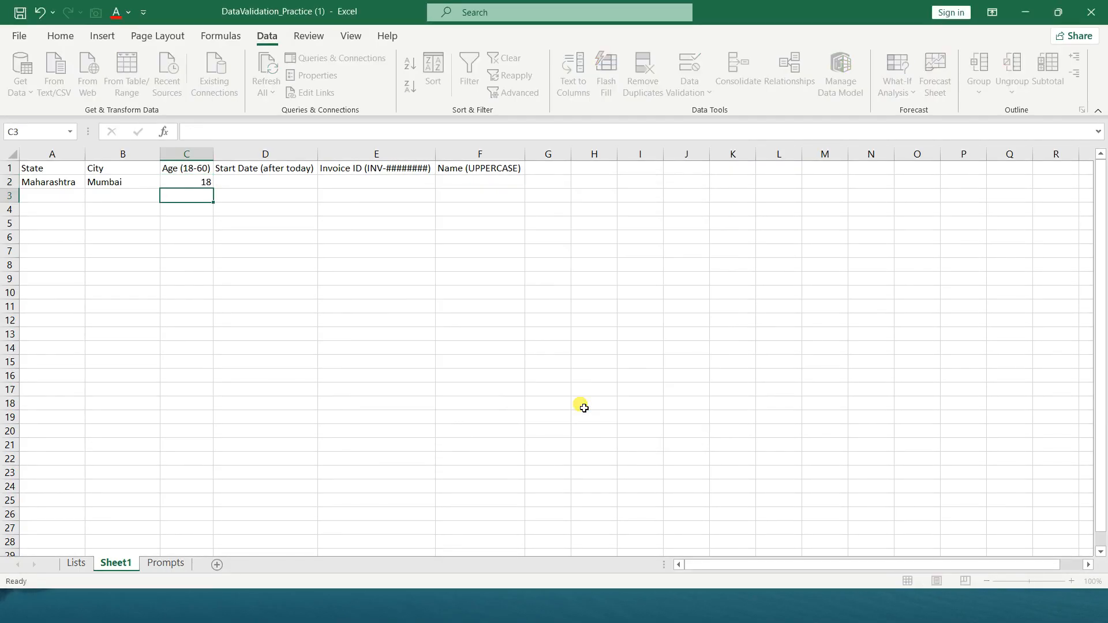
key("Up")
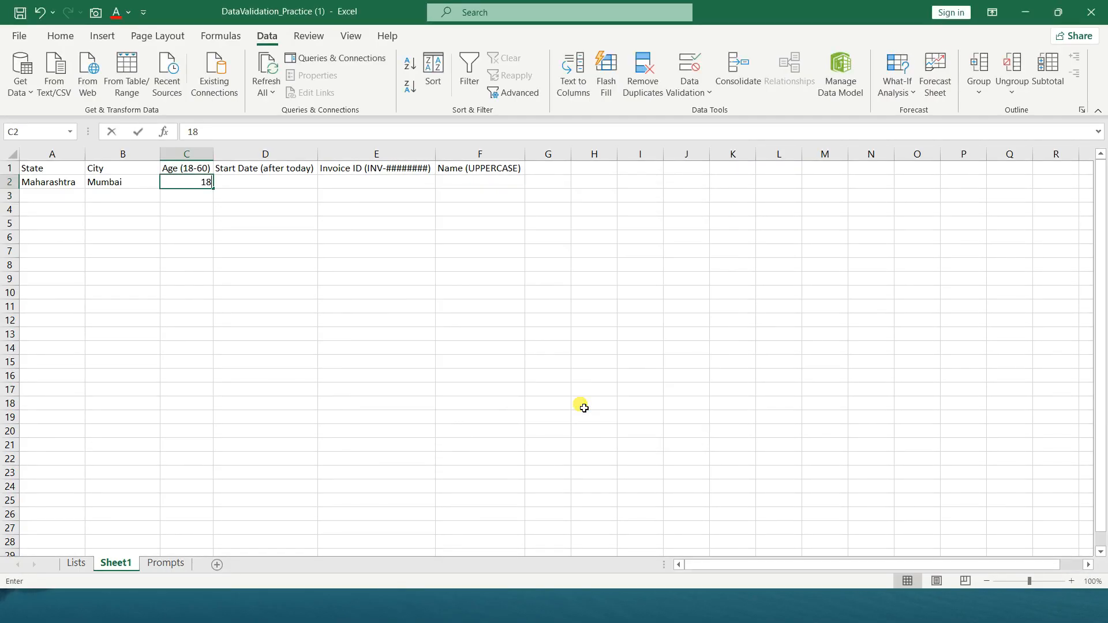
type("17")
key("Return")
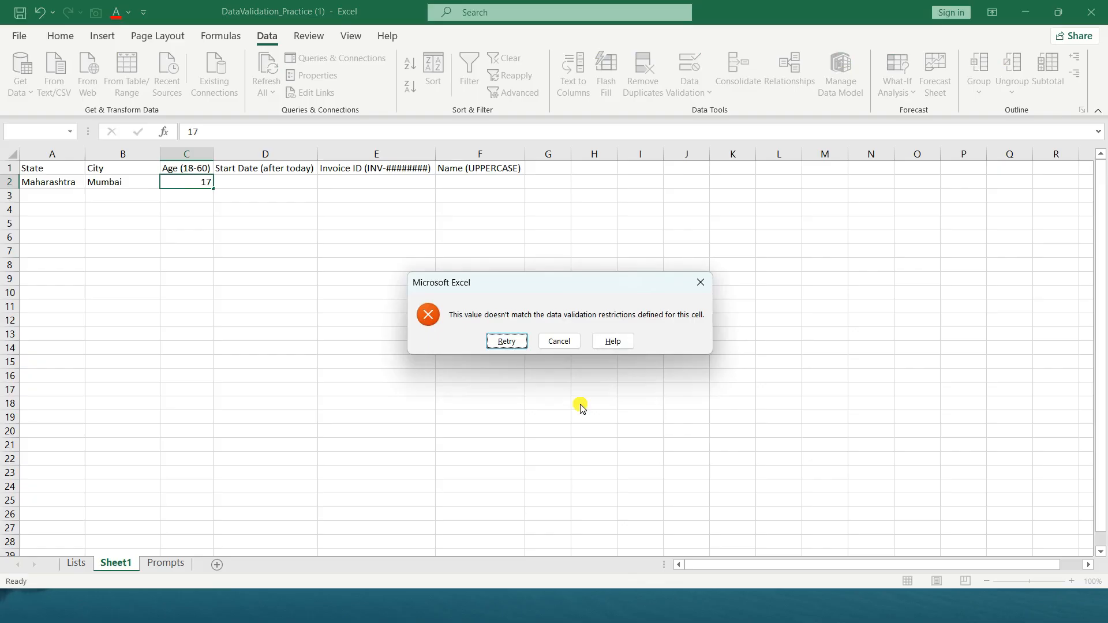
key("Return")
Test the upper limit of the Age cell C2 by entering 60 and trying 61
type("60")
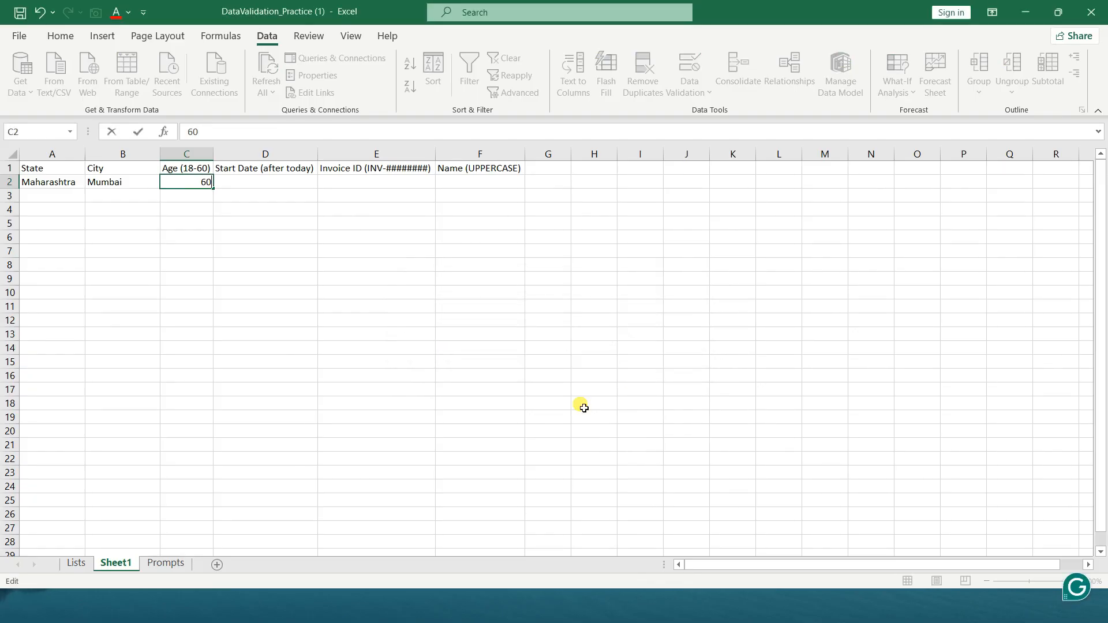
key("Return")
key("Up")
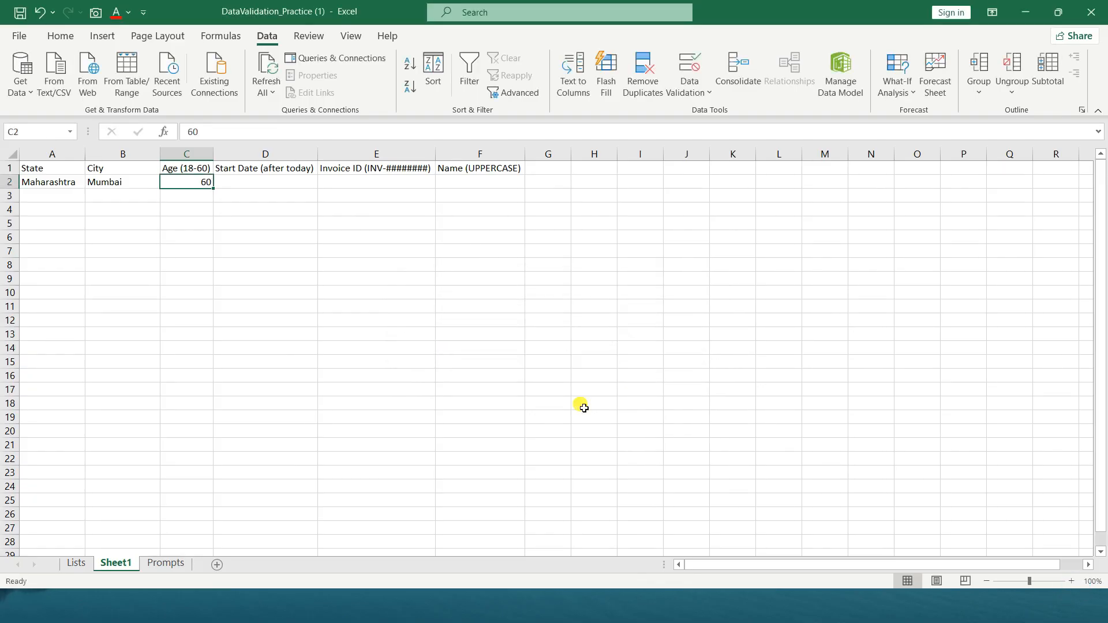
type("61")
key("Return")
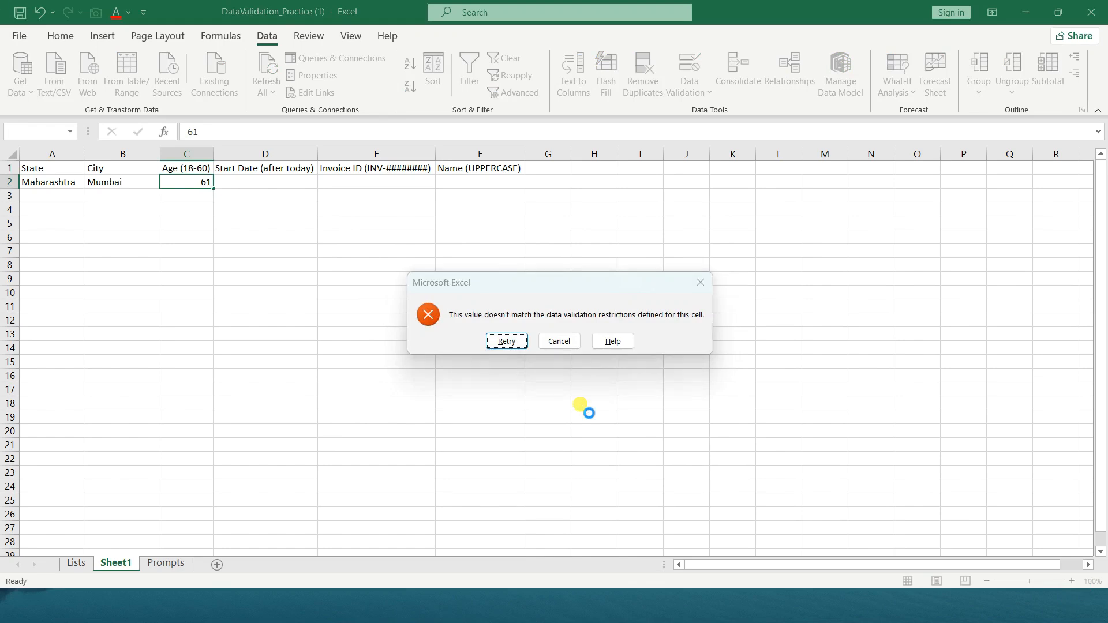
key("Return")
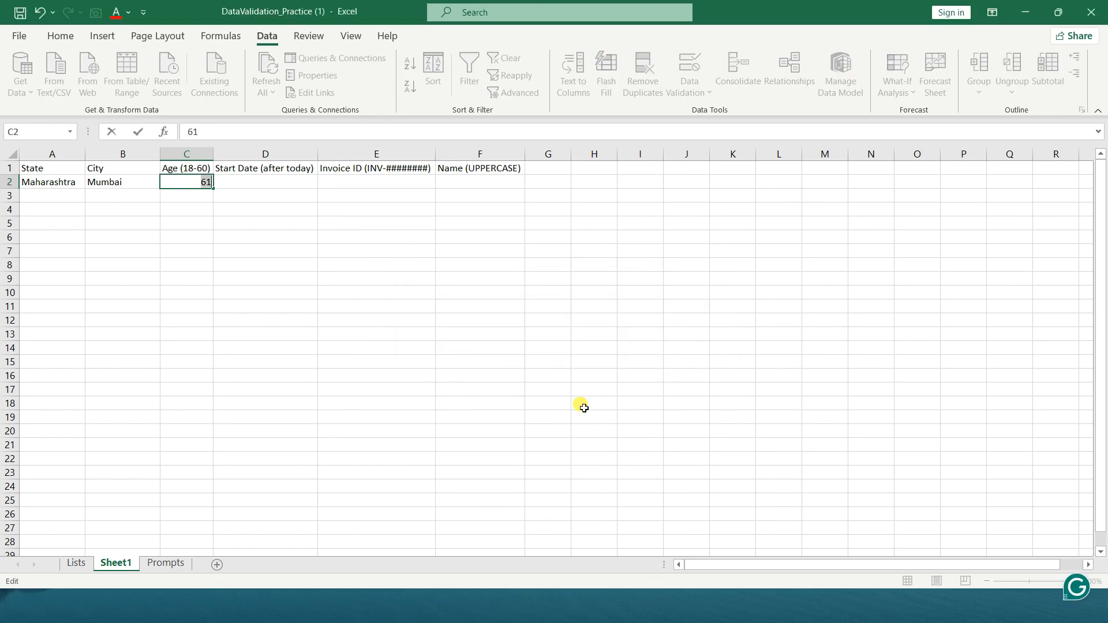
Enter 24 as the age in C2
type("24")
key("Return")
key("Up")
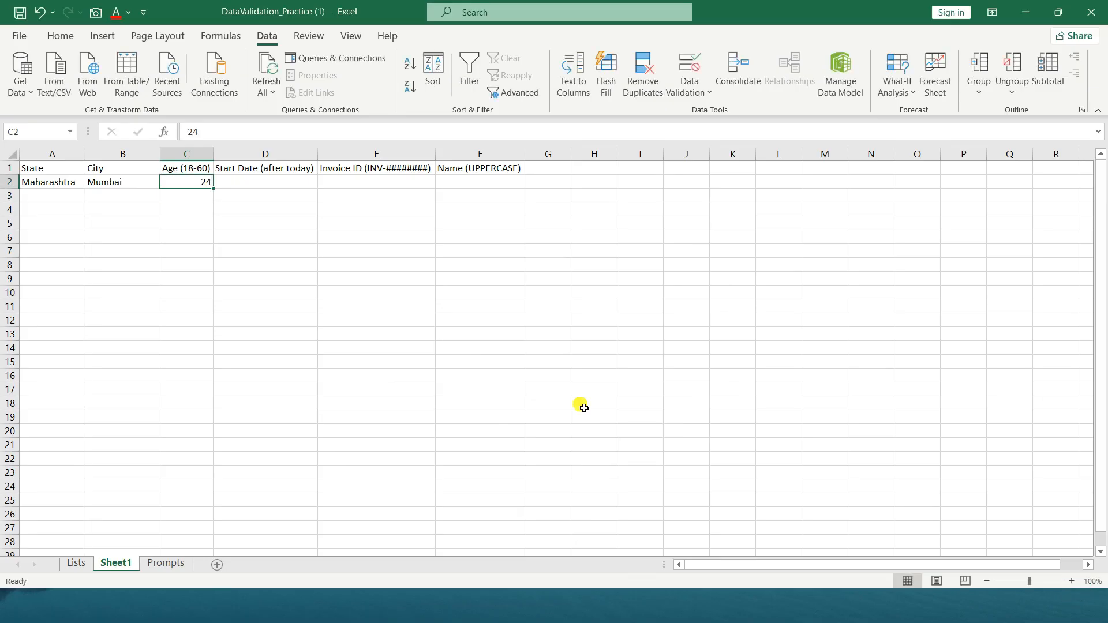
Add date validation to the Start Date cell D2 that only allows dates greater than =today()
left_click(289, 182)
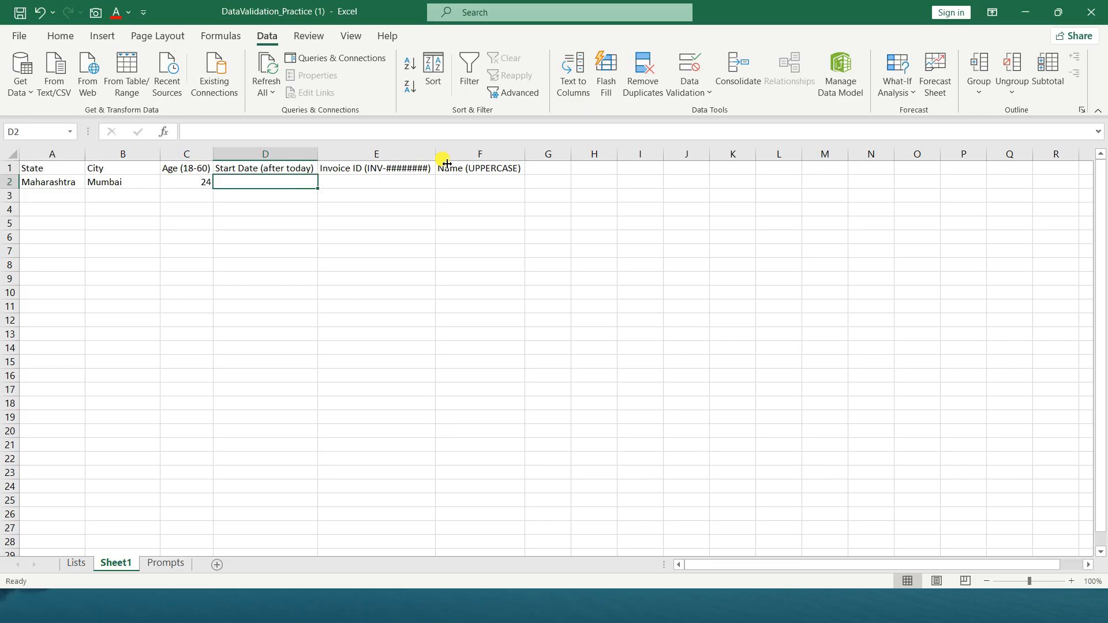
left_click(684, 96)
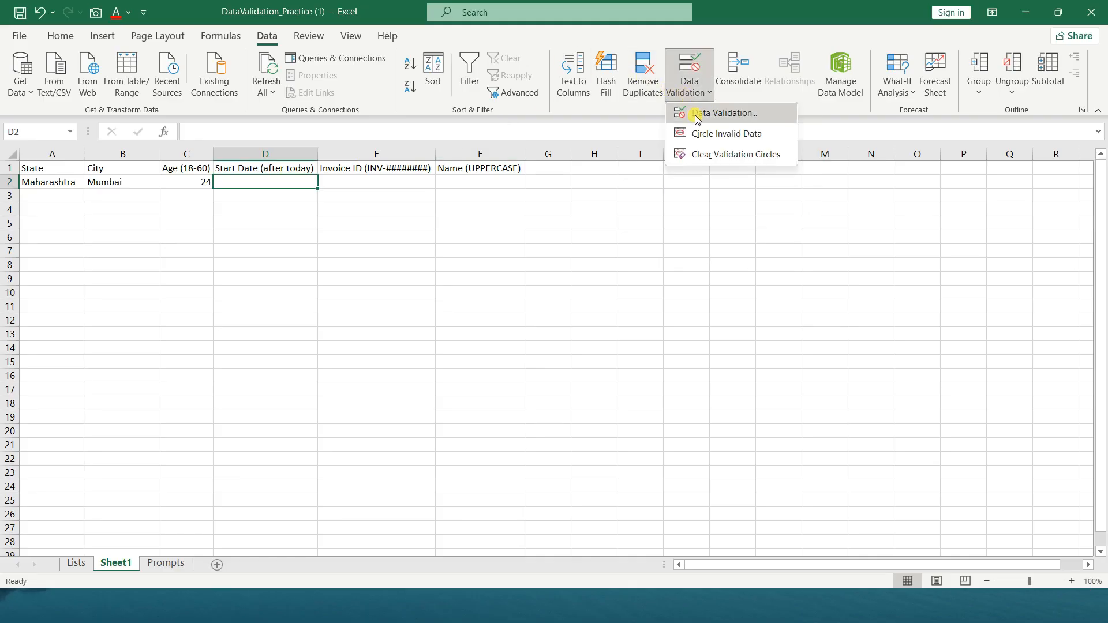
left_click(695, 116)
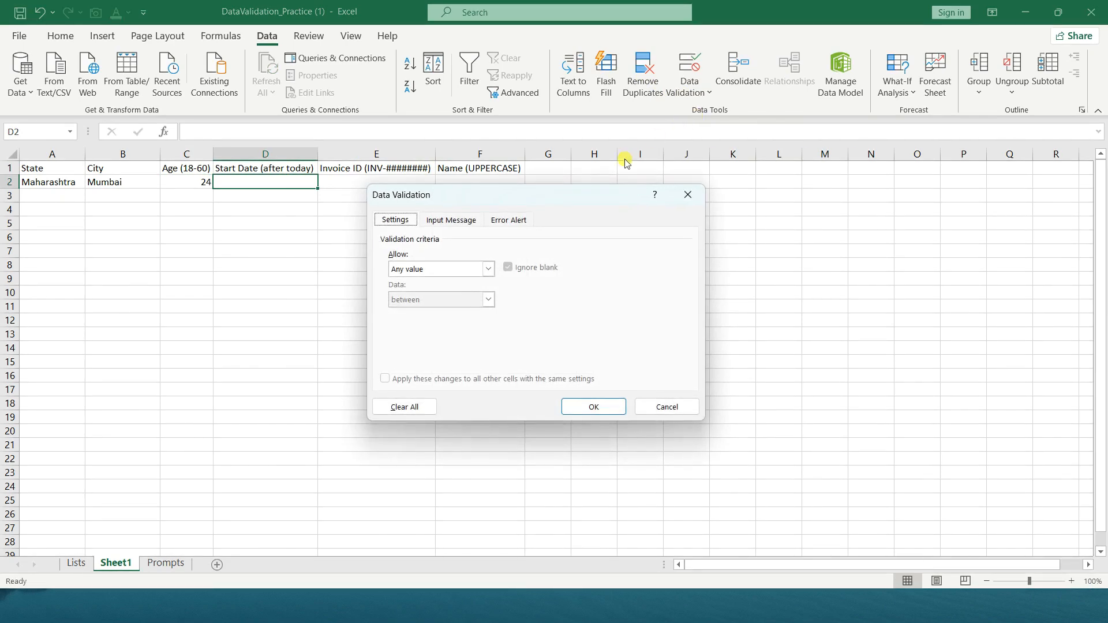
left_click(474, 270)
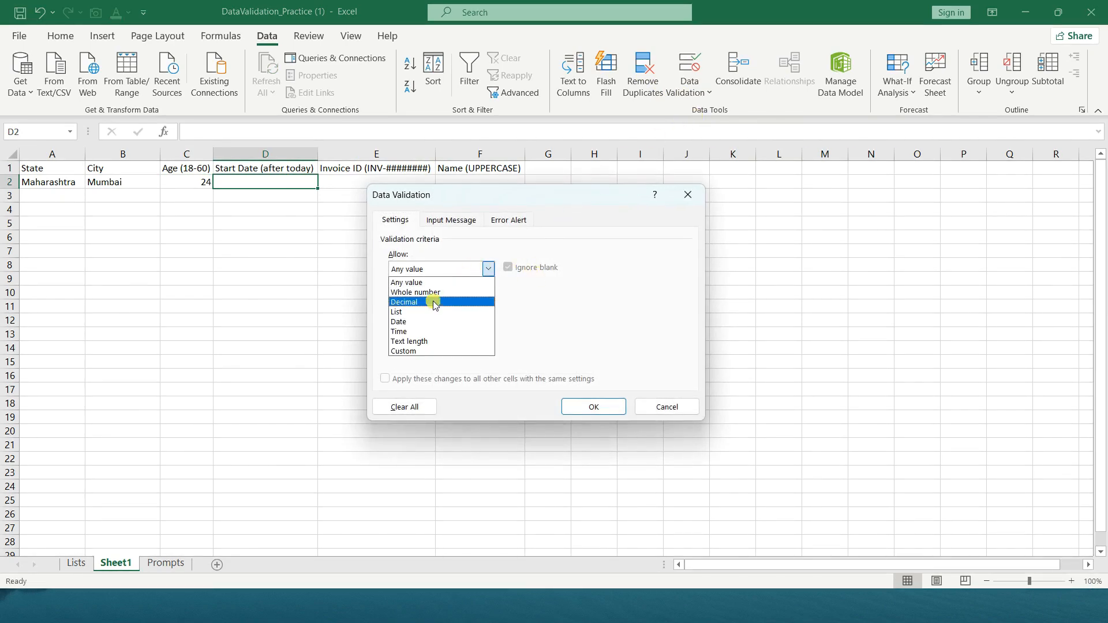
left_click(414, 321)
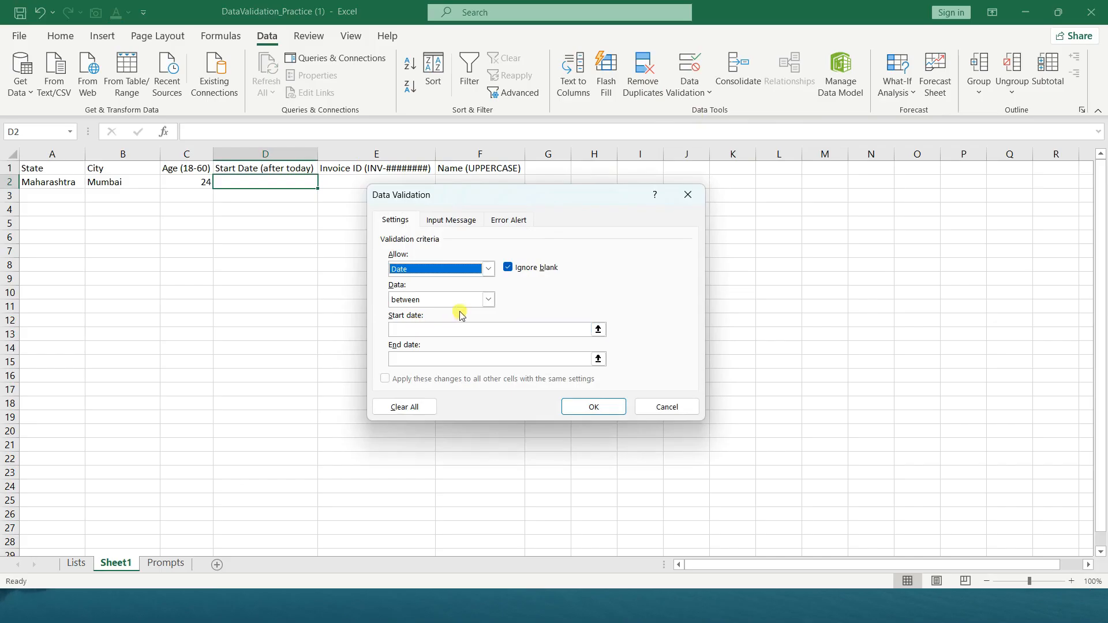
left_click(488, 299)
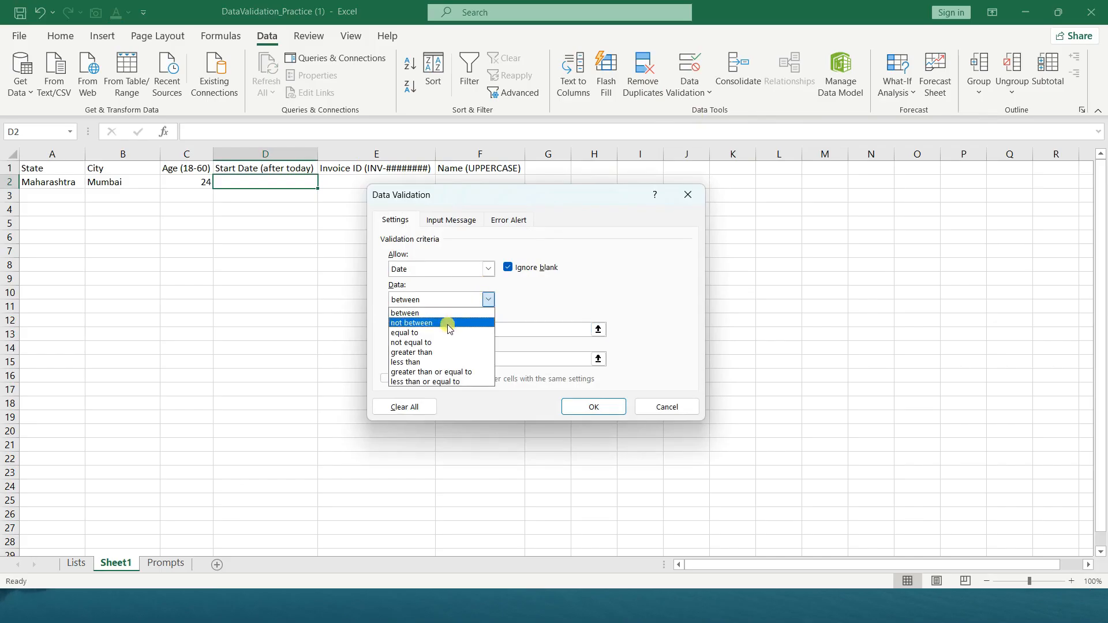
left_click(434, 353)
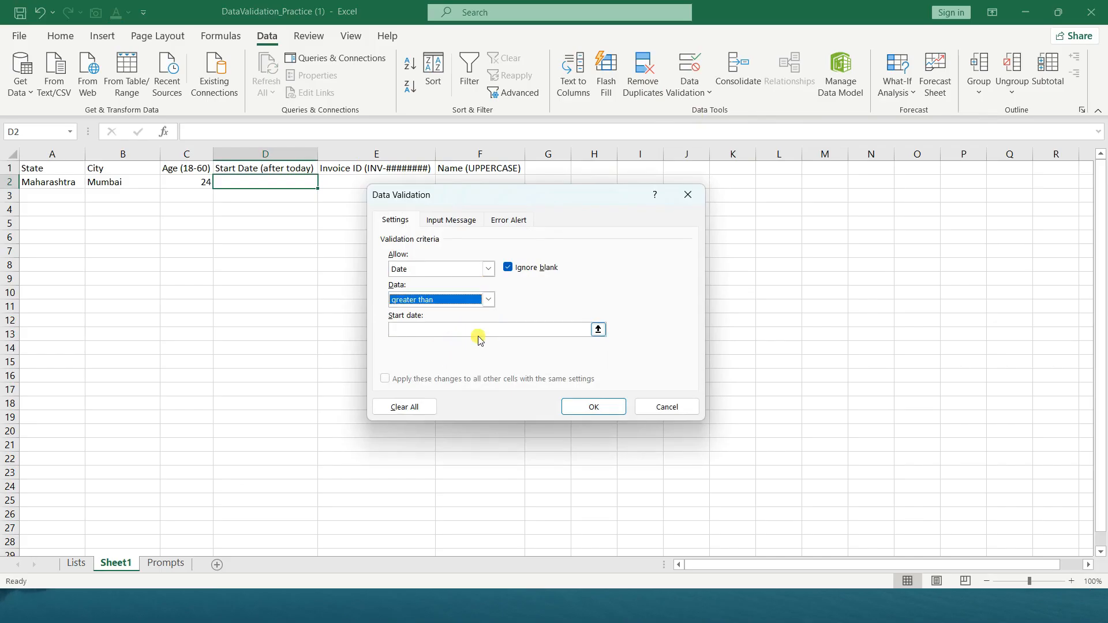
left_click(598, 329)
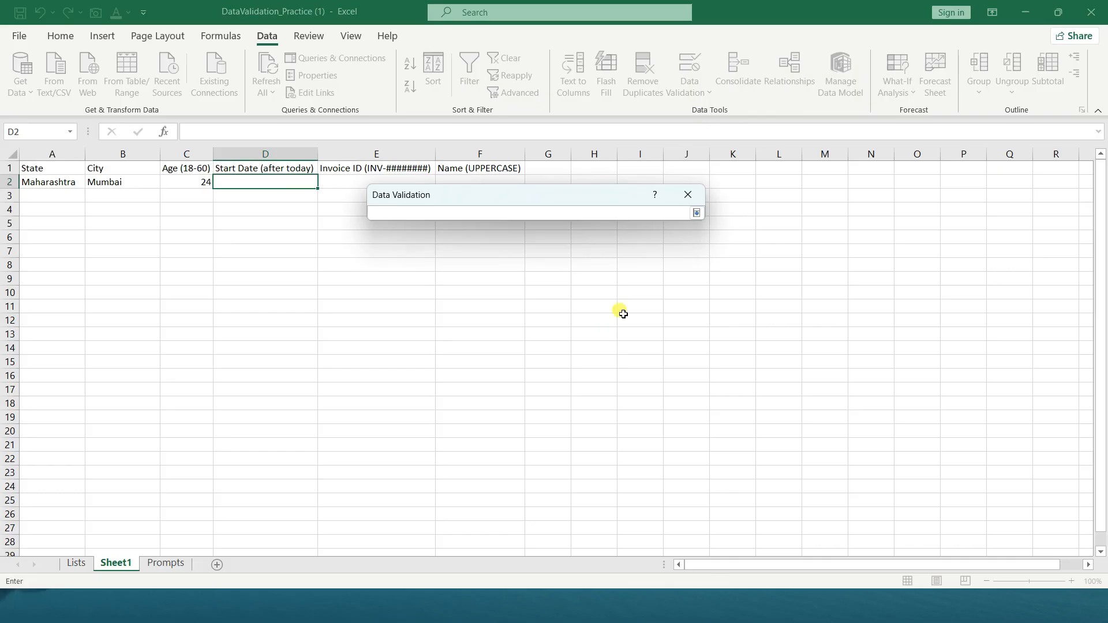
left_click(697, 213)
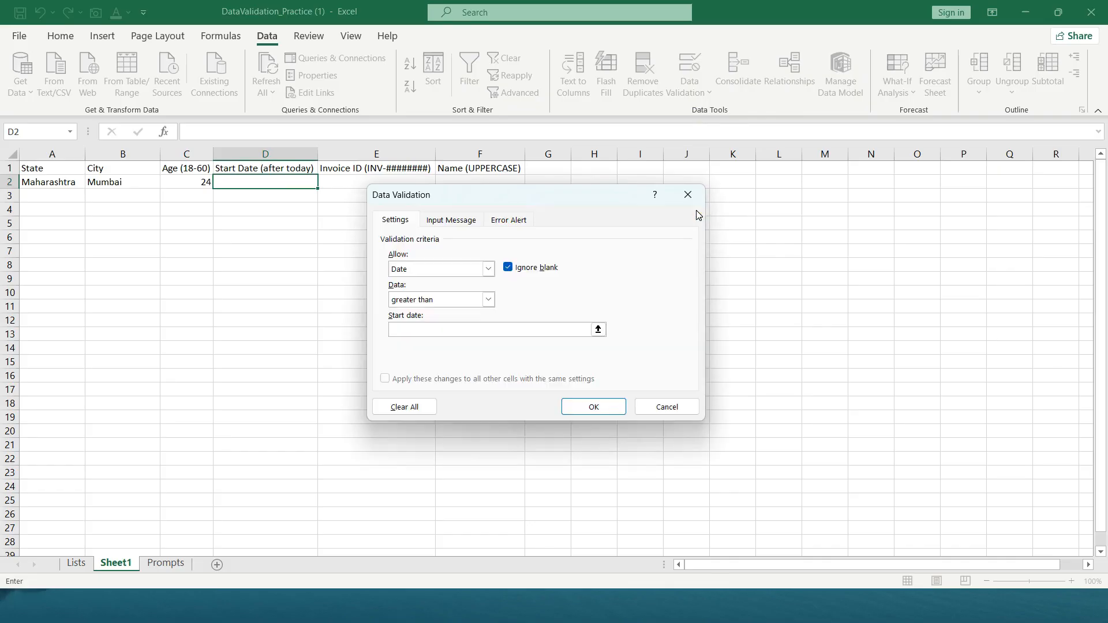
type("=today(")
left_click(594, 407)
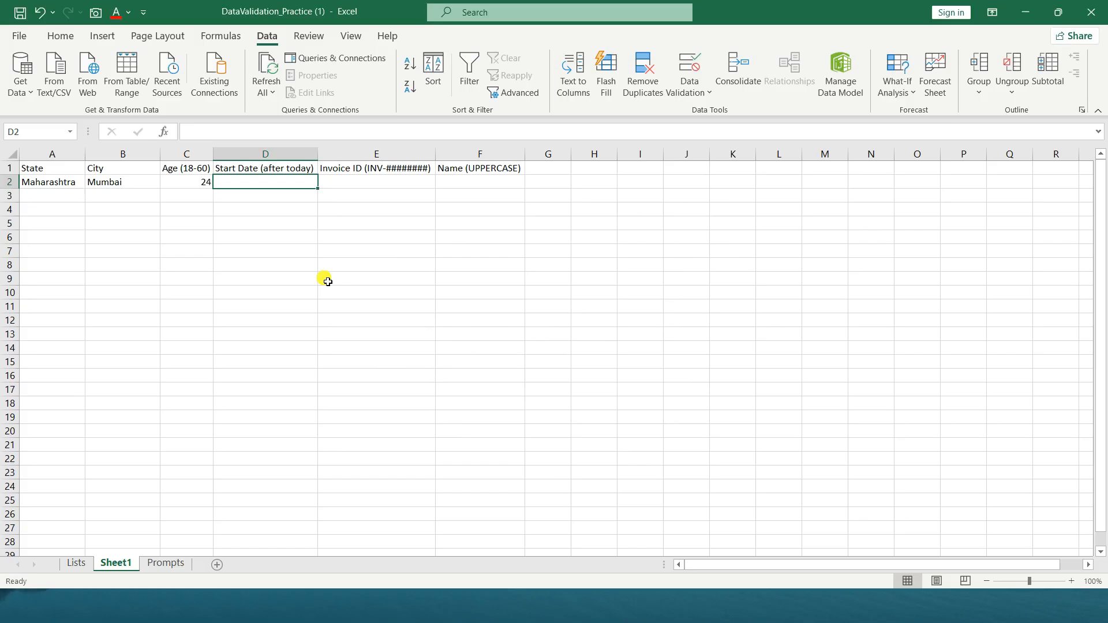
Try the date 05/12/2025 in the Start Date cell D2, and retry the entry
type("05")
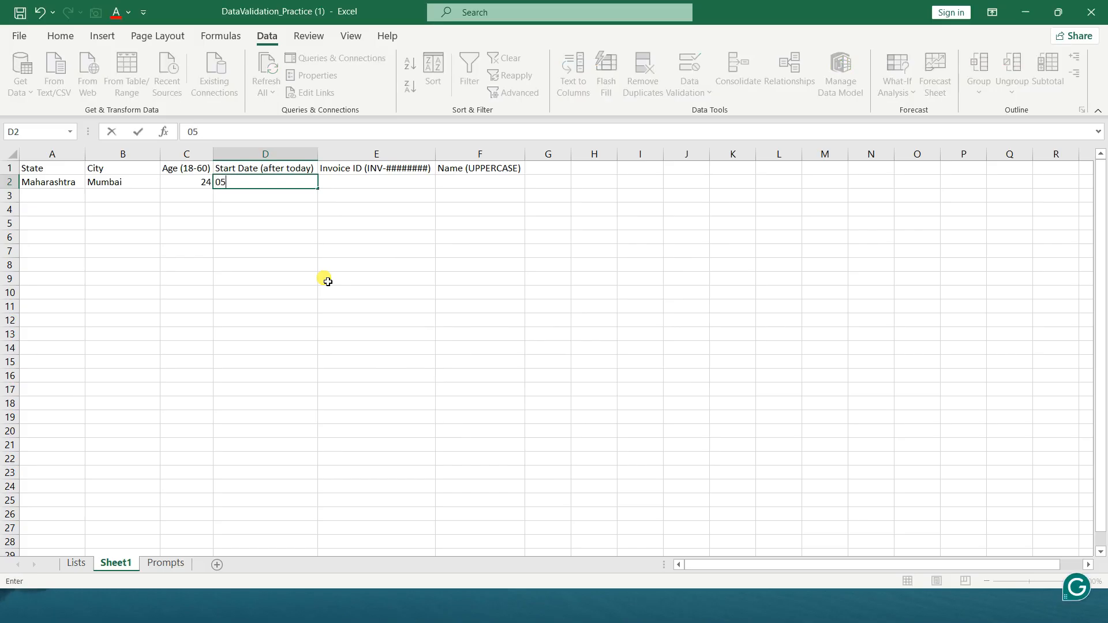
type("/12/2025")
key("Return")
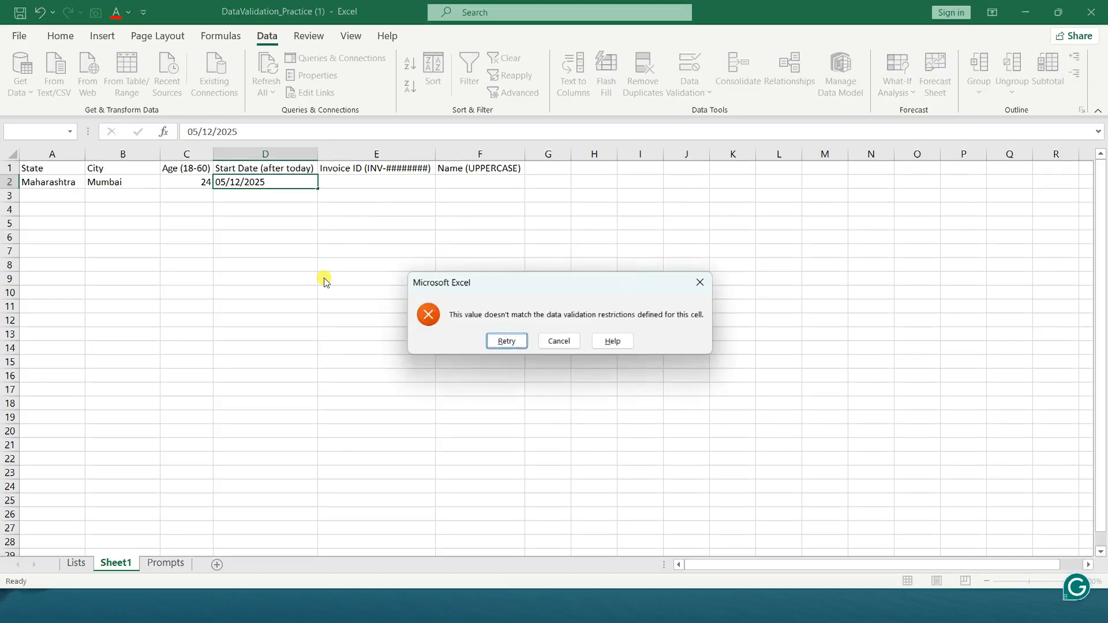
key("Return")
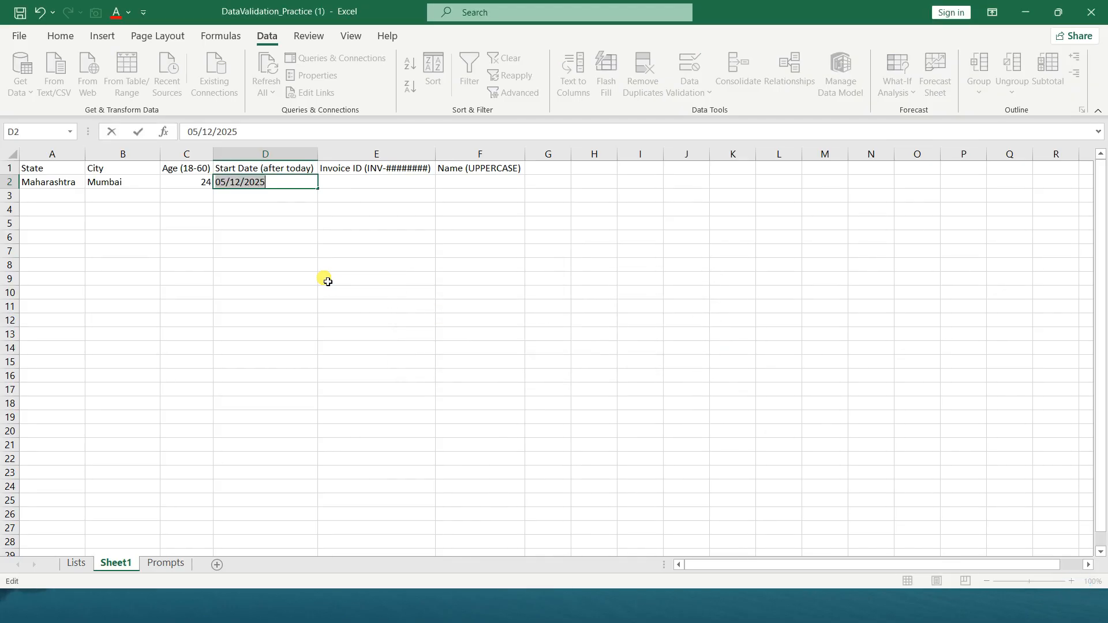
Change the start date being entered in D2 to 06/12/2025 and commit it
key("Home")
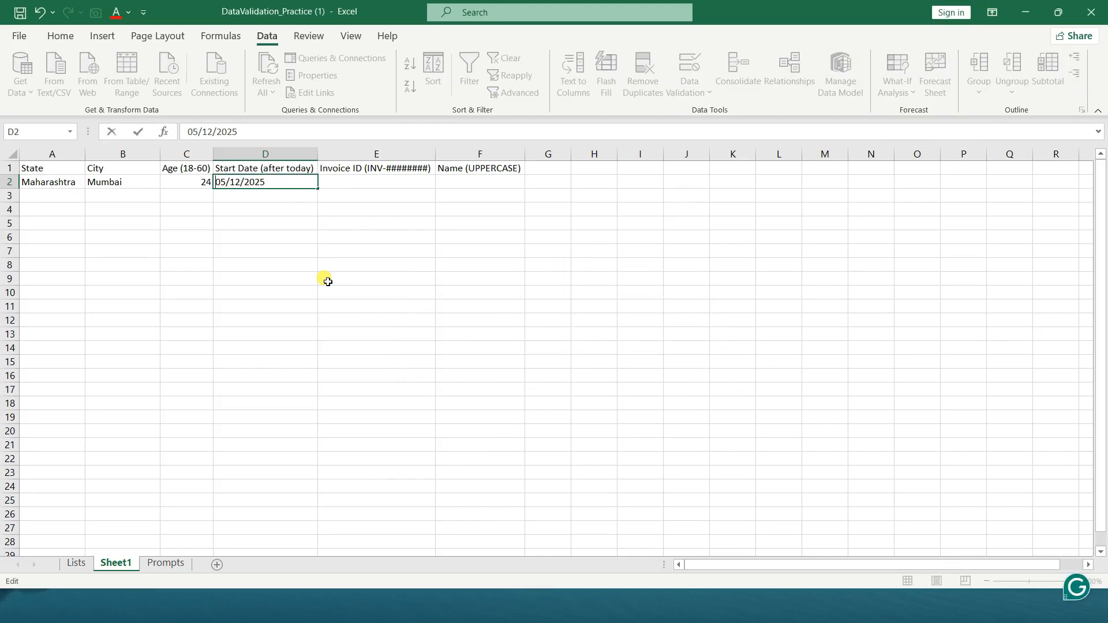
key("Delete")
key("Delete")
key("Delete")
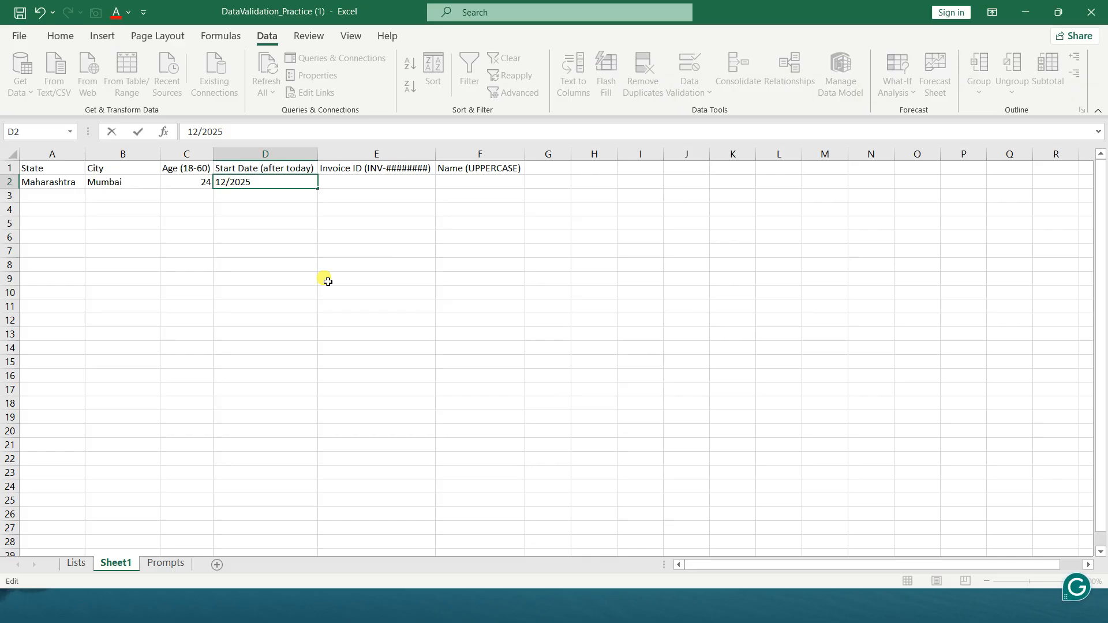
type("06/")
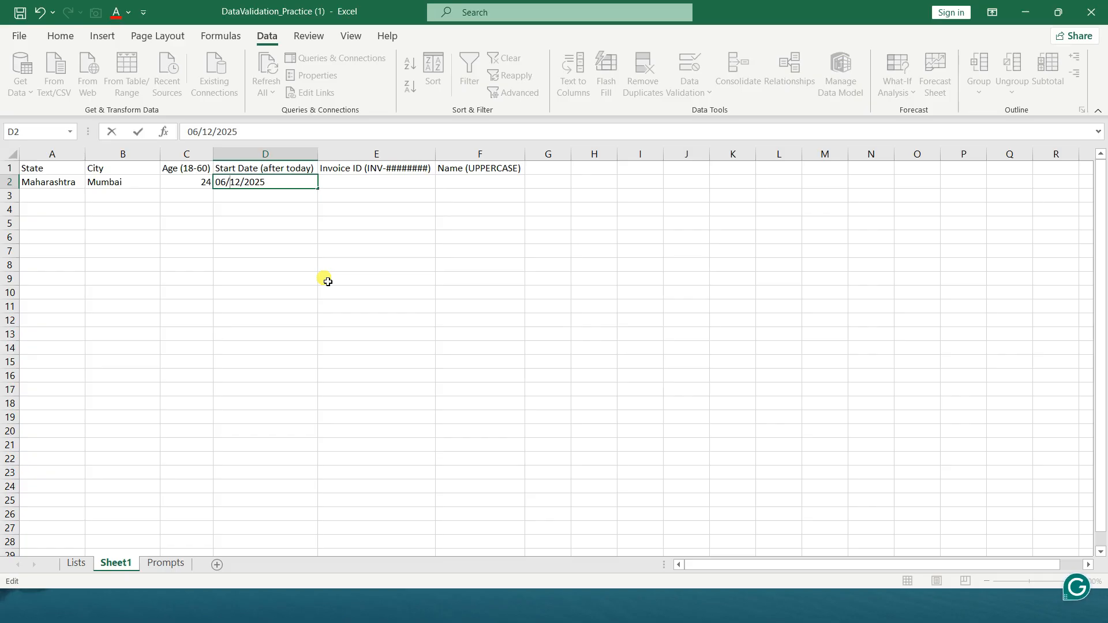
key("Return")
key("Up")
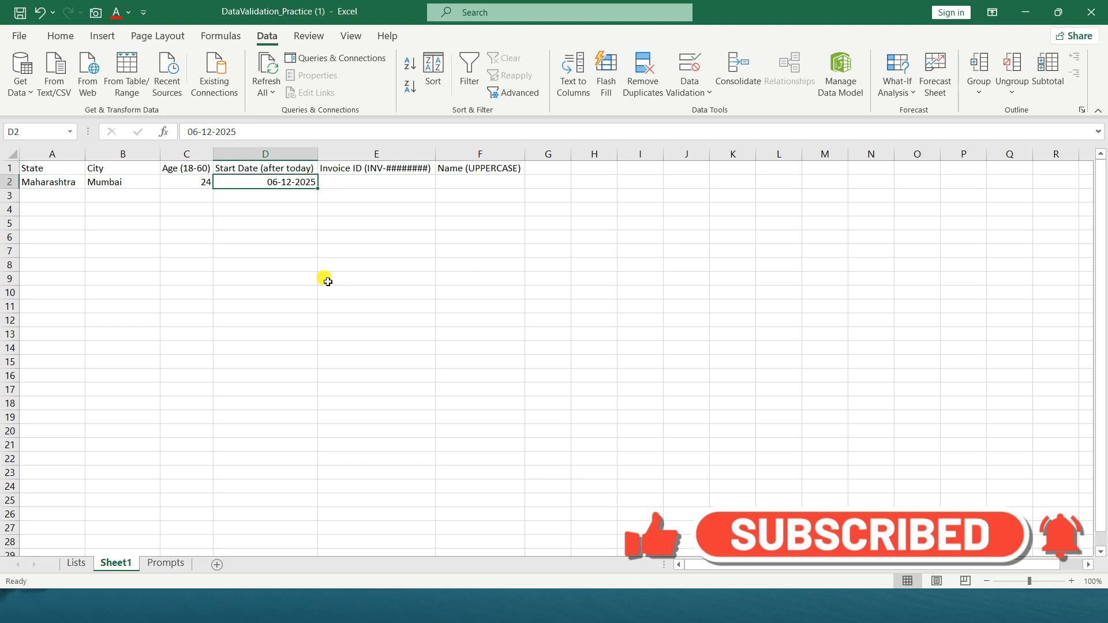
Try the date 04-12-2025 in the Start Date cell D2, and retry the entry
key("F2")
key("Left")
key("Left")
key("Left")
key("Left")
key("Left")
key("Left")
key("Left")
key("Left")
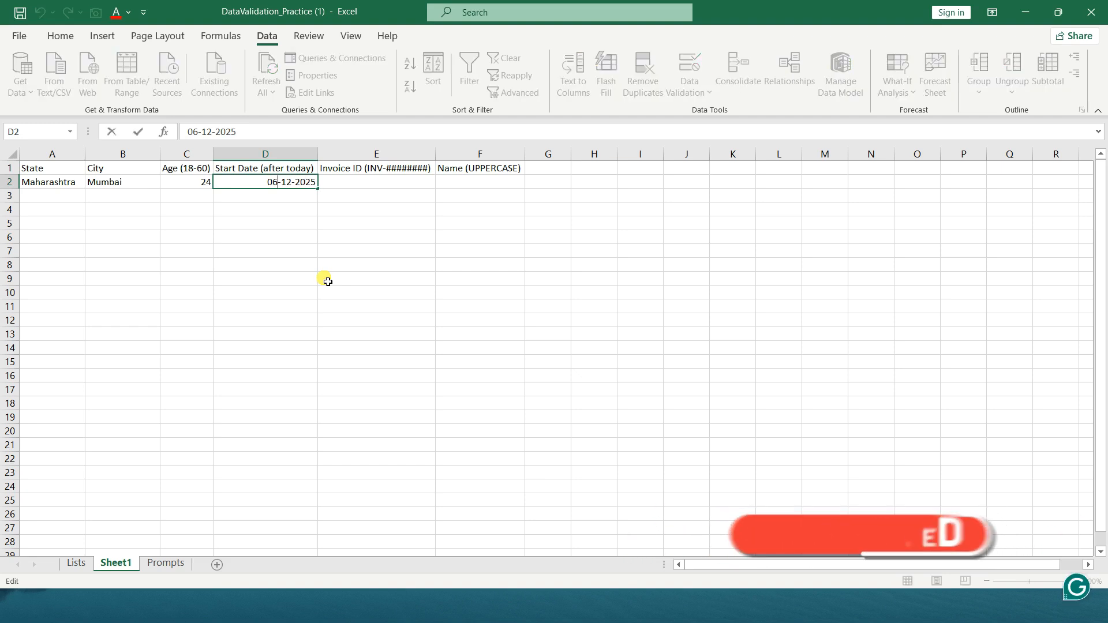
key("Return")
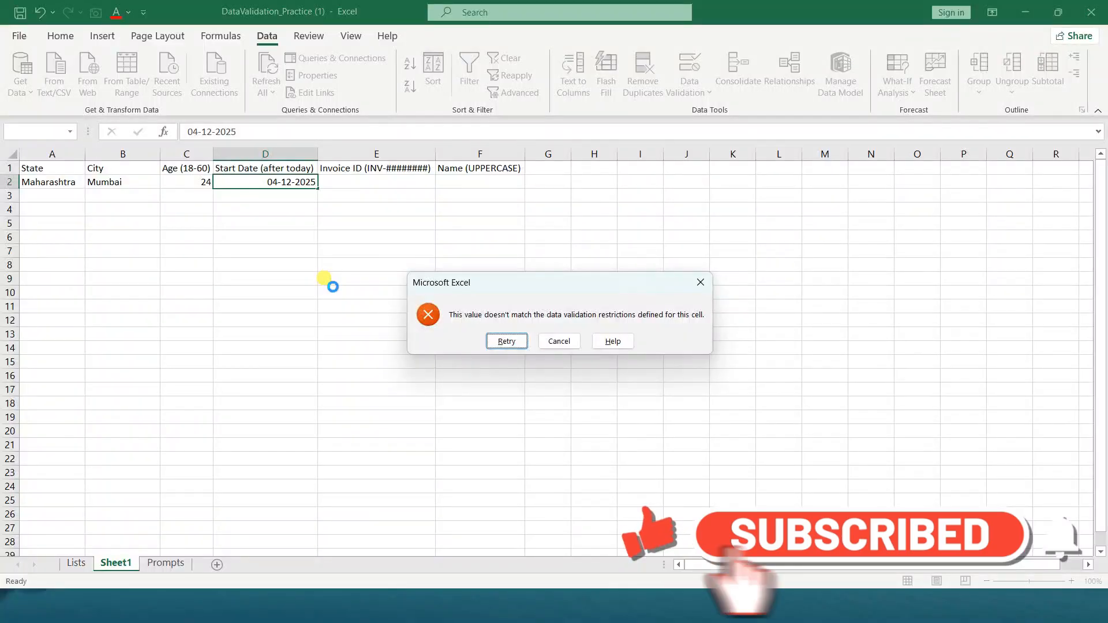
key("Return")
Change the day of the start date being edited in D2 so it reads 31-12-2025, and commit it
key("Right")
key("Left")
key("Left")
key("Left")
key("Left")
key("Left")
key("Left")
key("Left")
key("Left")
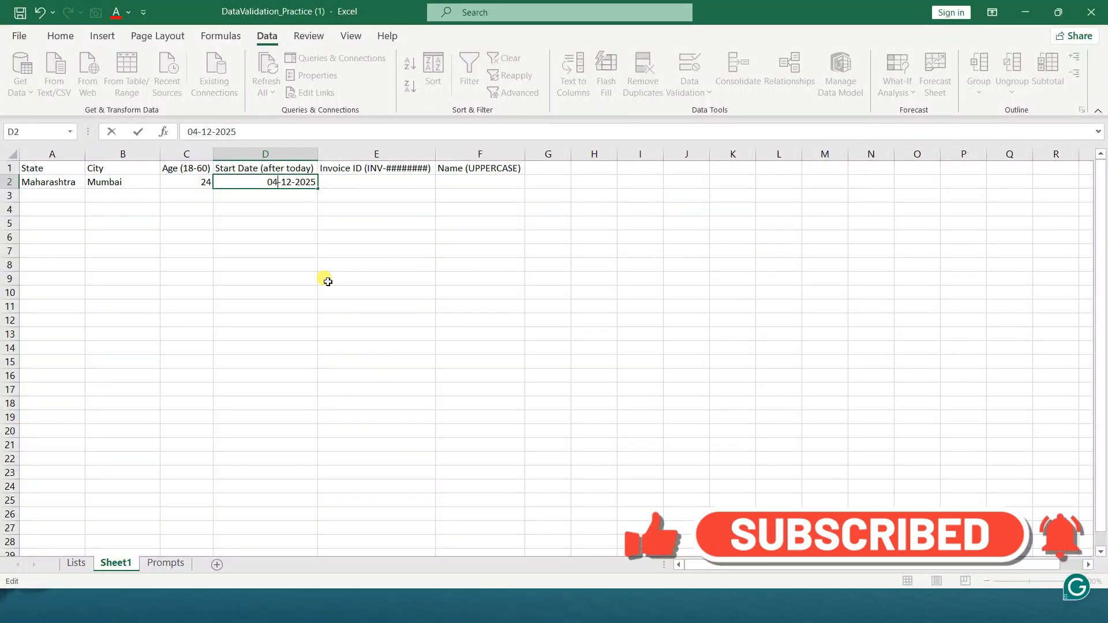
key("Delete")
key("BackSpace")
type("31")
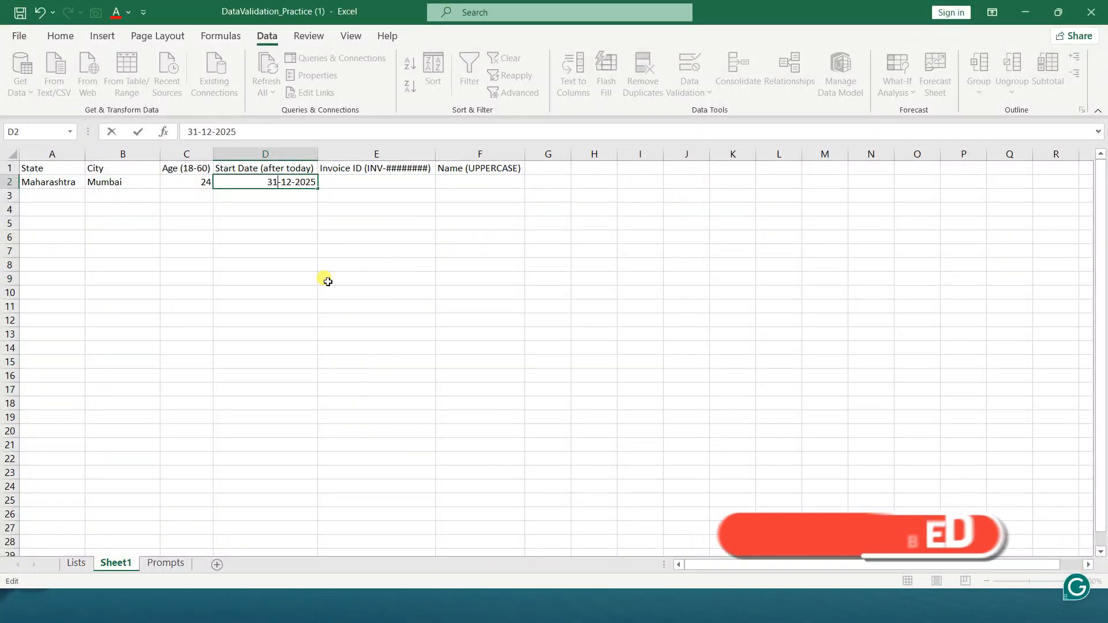
key("Return")
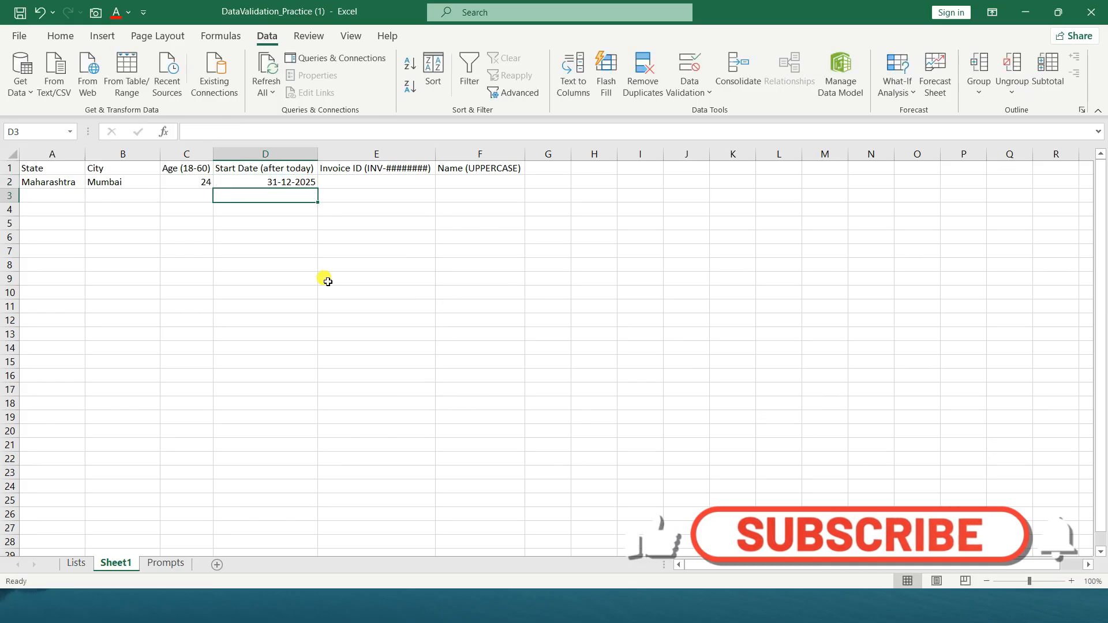
Replace the start date in D2 with 01/01/2026
key("Up")
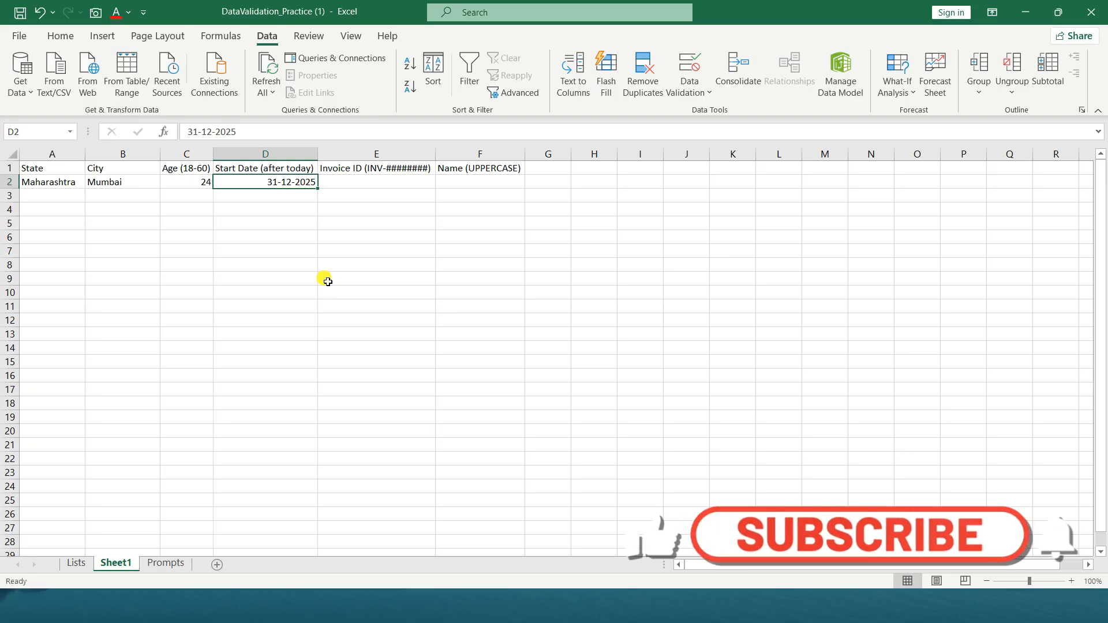
type("01/0")
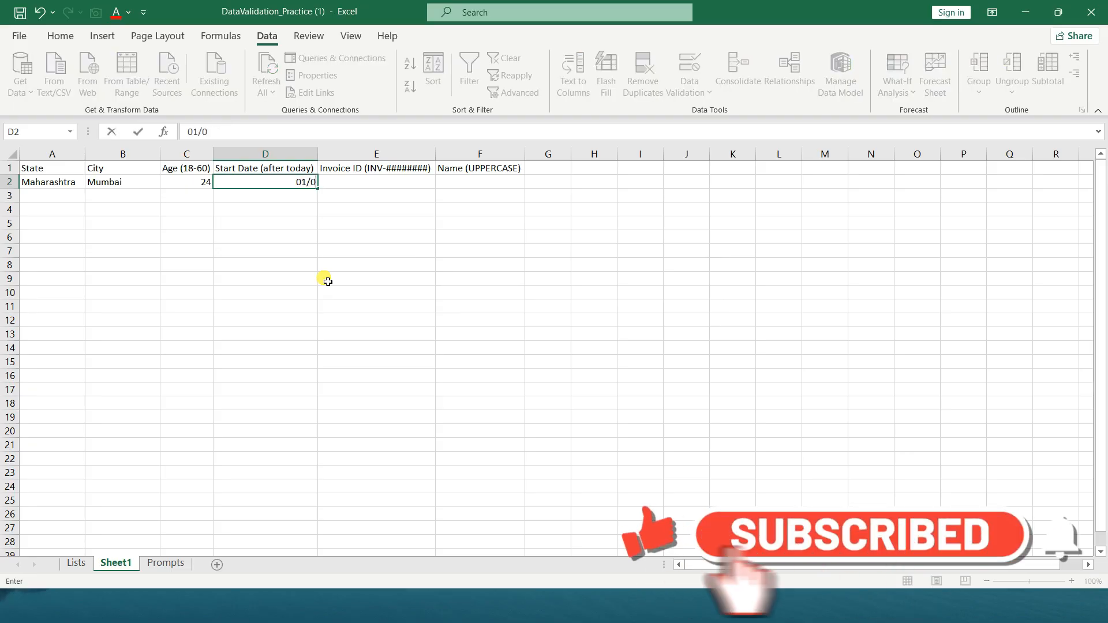
type("1/2026")
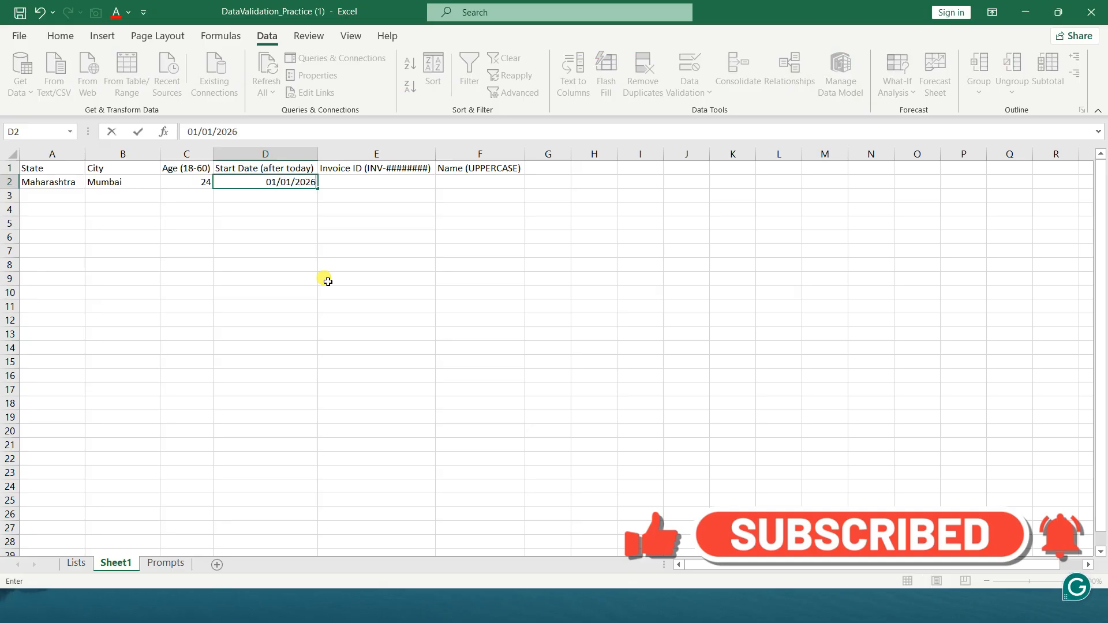
key("Return")
key("Right")
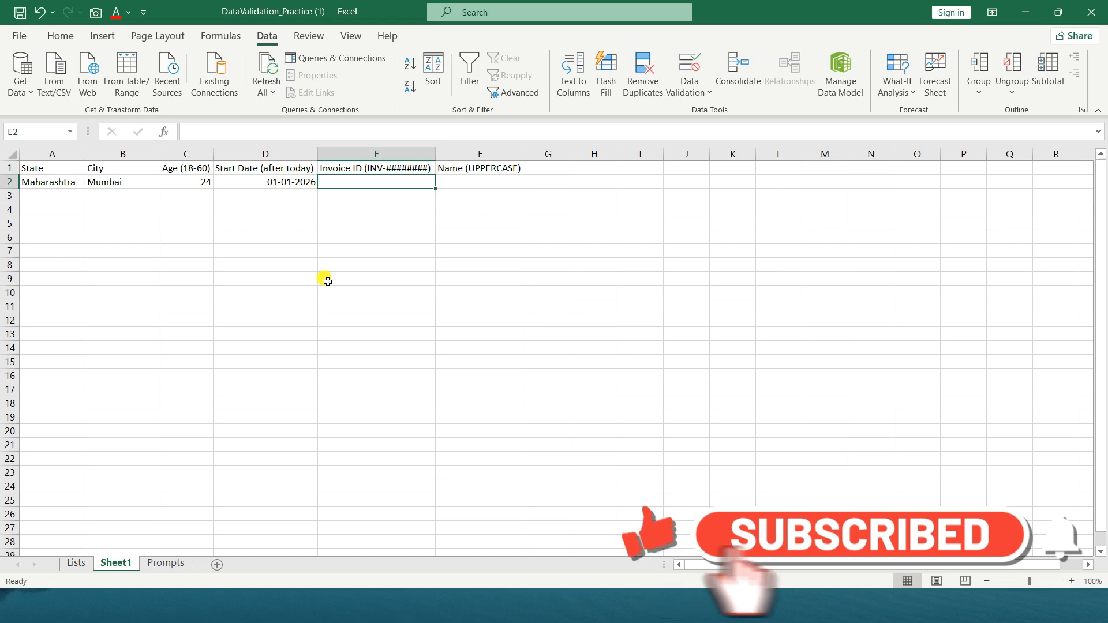
Open data validation for the Name (UPPERCASE) cell F2 and allow Custom criteria
left_click(491, 183)
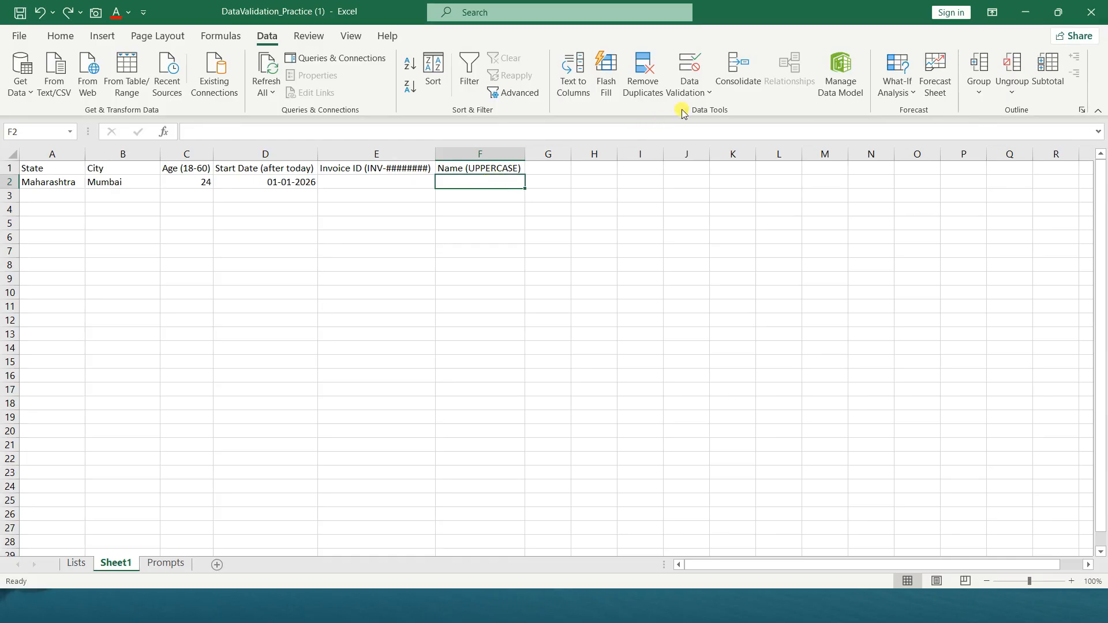
left_click(705, 99)
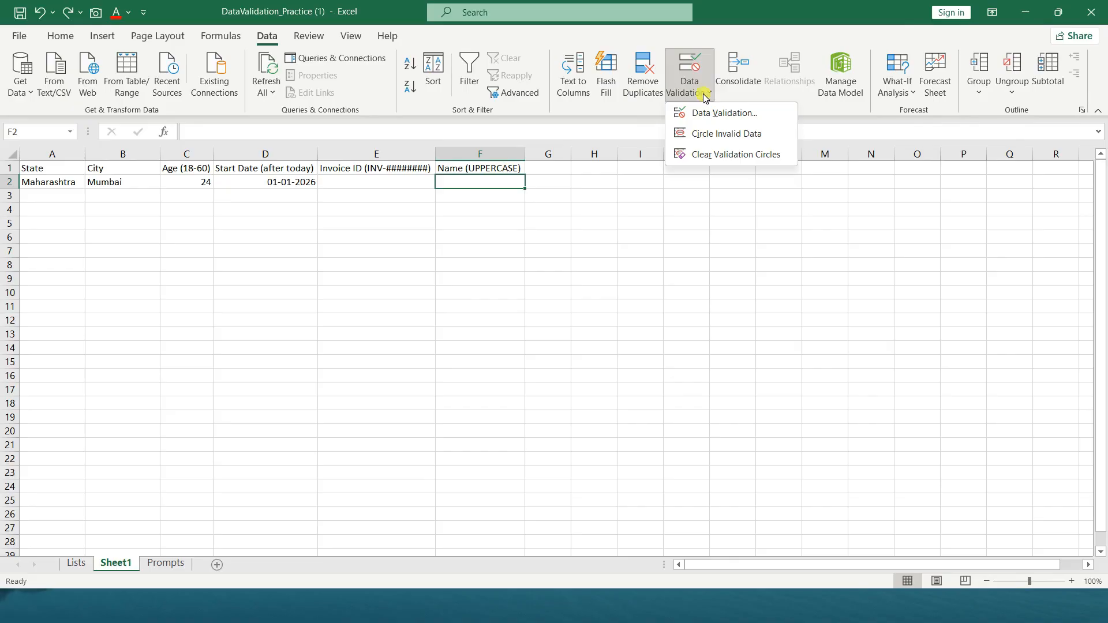
left_click(708, 113)
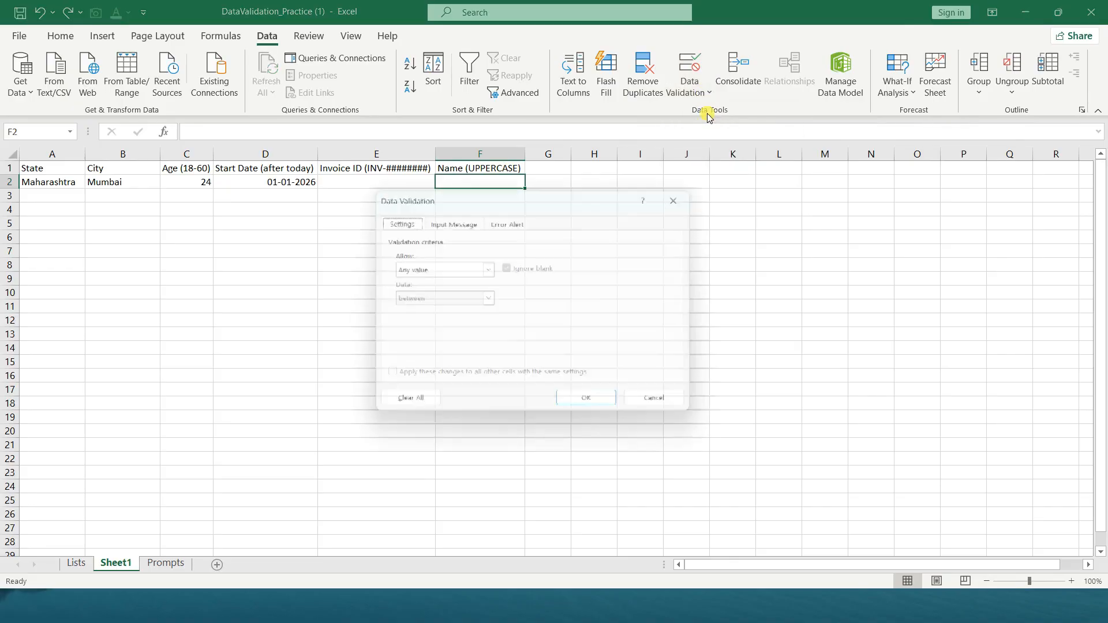
left_click(448, 273)
left_click(437, 351)
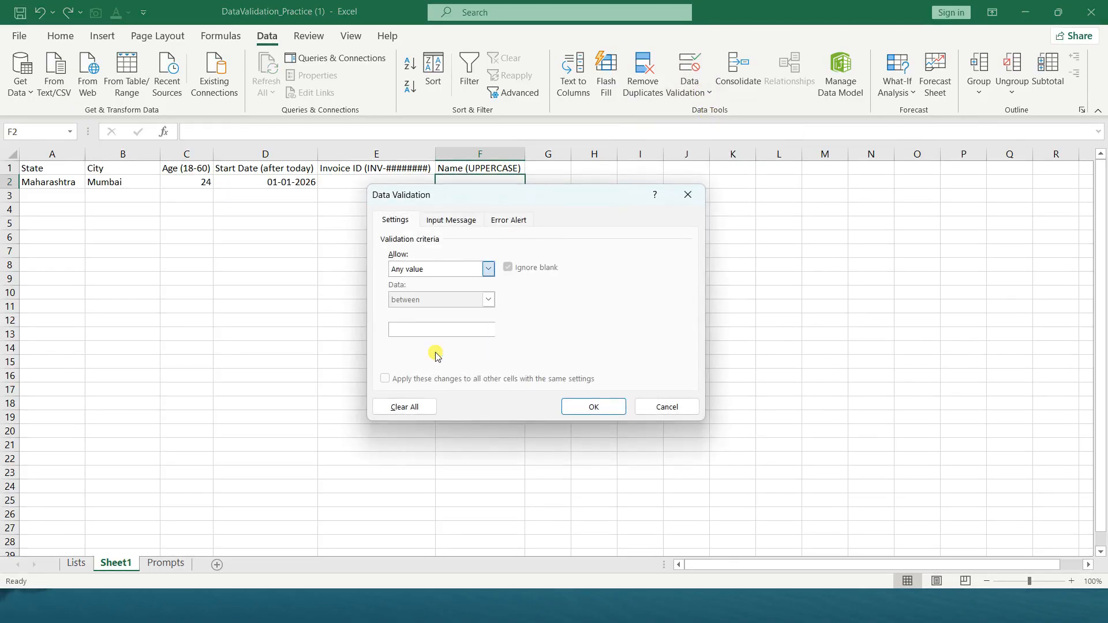
Set the custom validation formula for F2 to =exact(F2,upper(F2)) and apply the rule
left_click(447, 329)
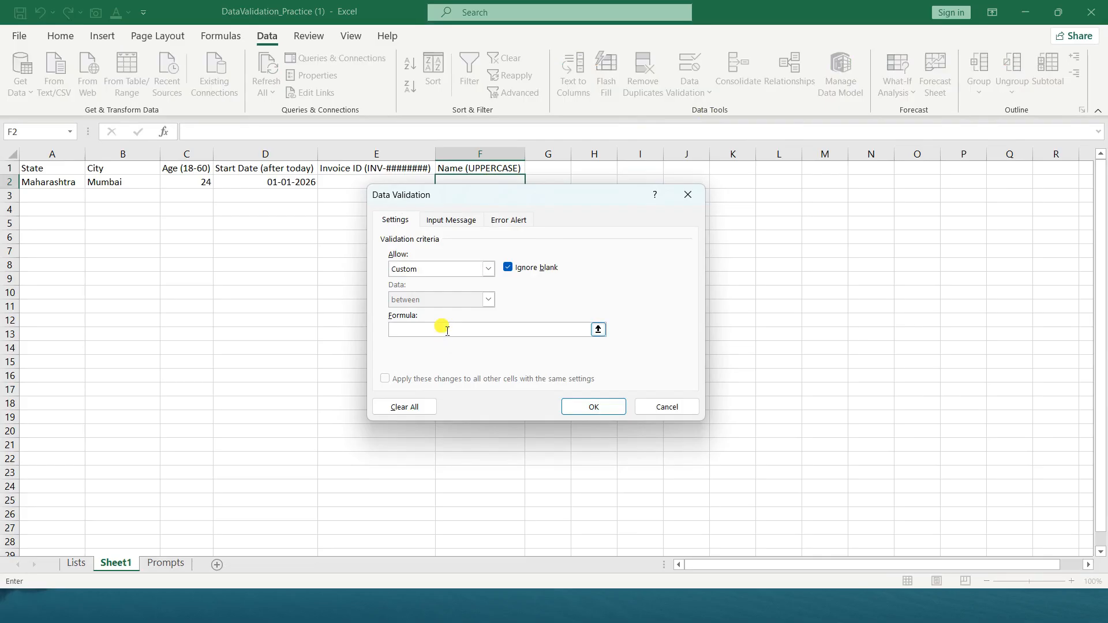
type("=")
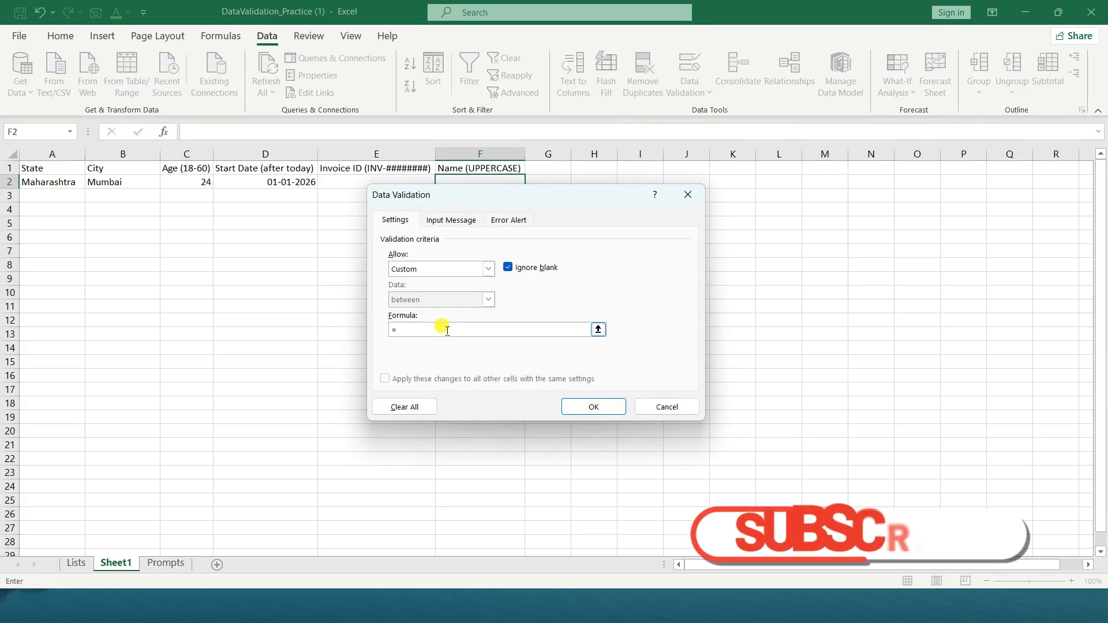
type("exac")
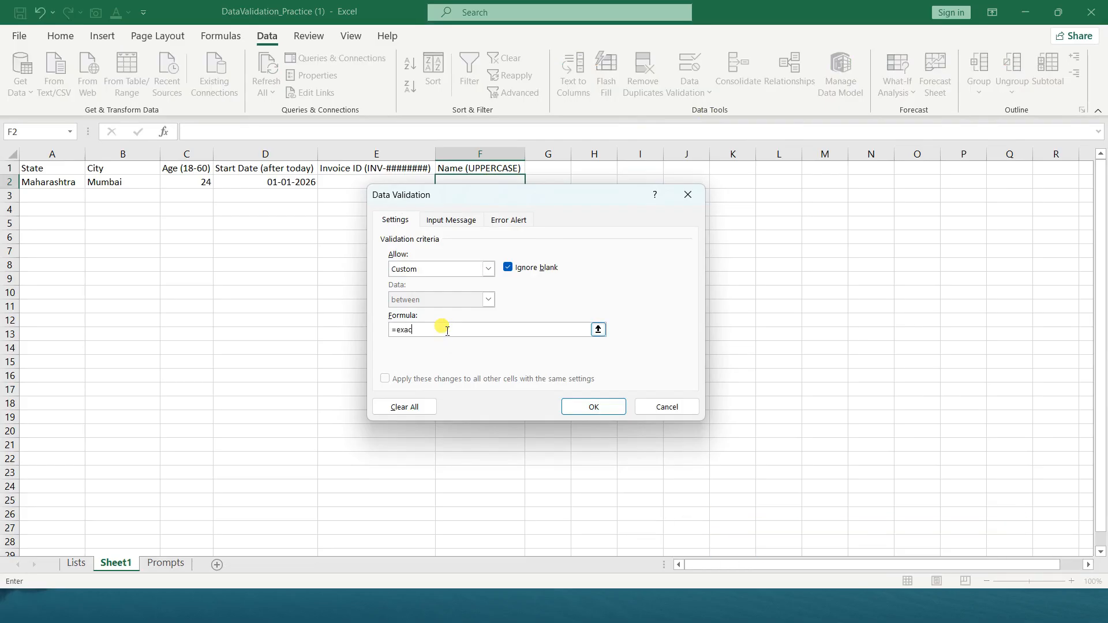
type("t(")
left_click(493, 181)
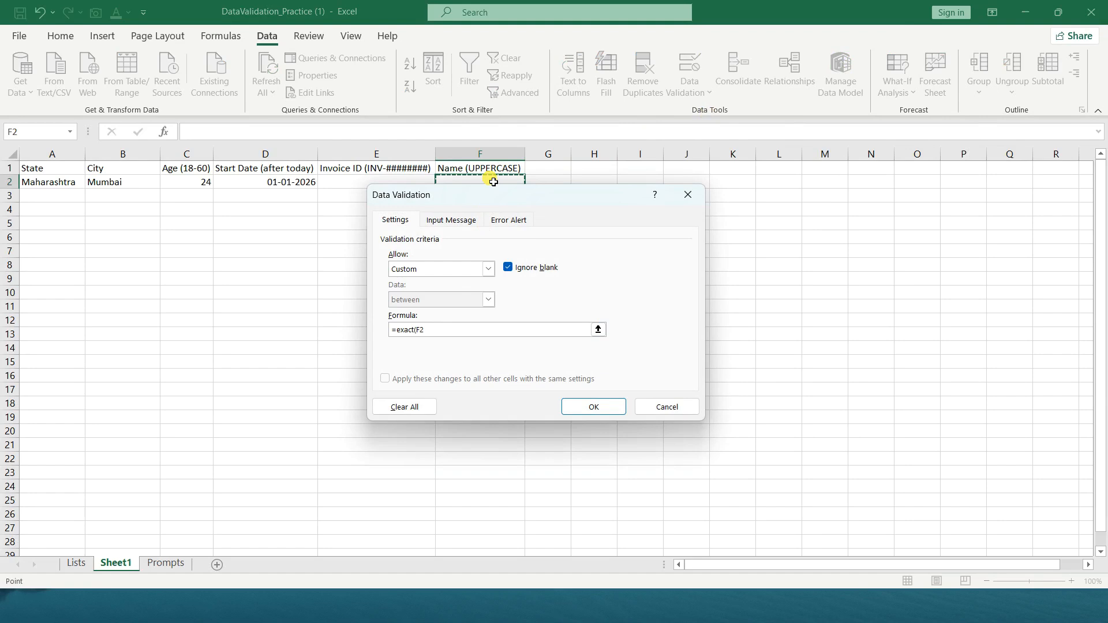
type(",upper(")
left_click(494, 182)
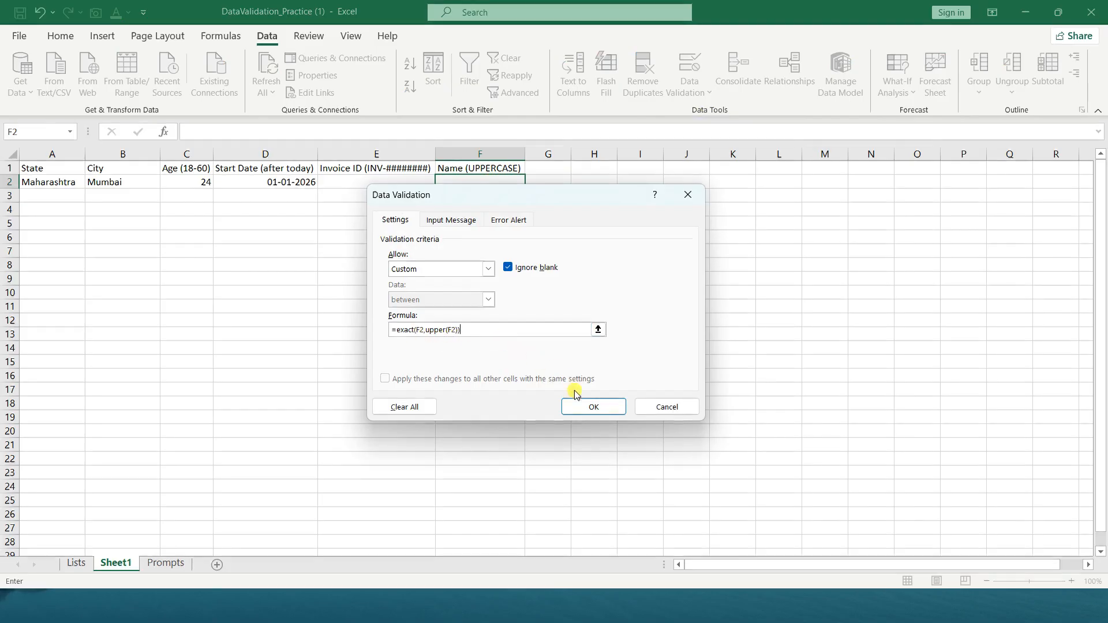
left_click(580, 408)
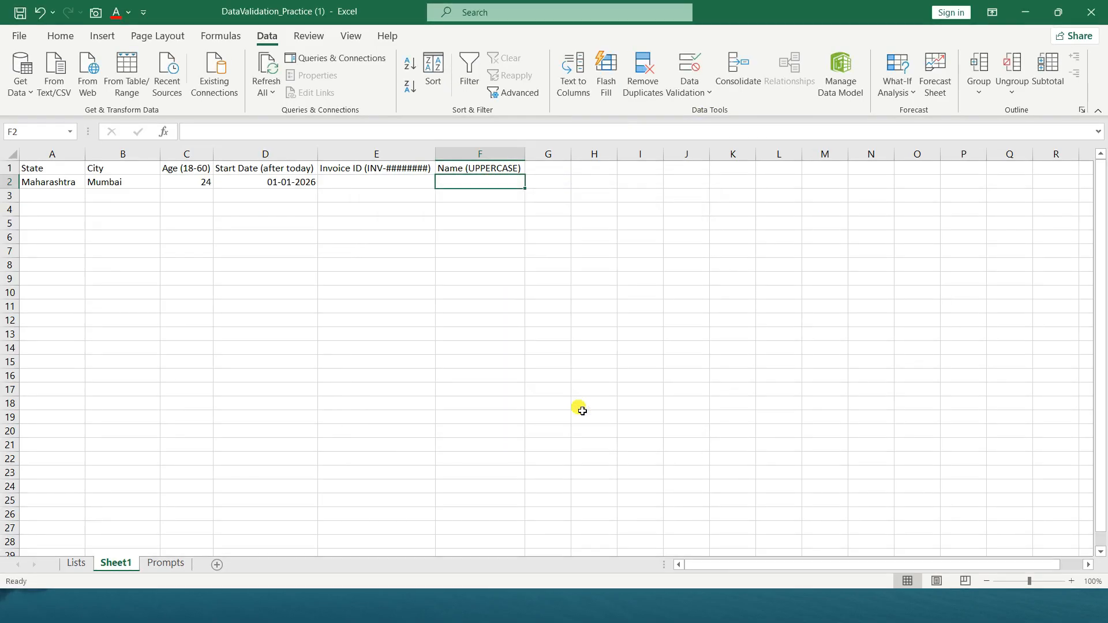
Try two lowercase first names in the Name cell F2 to test the uppercase rule, and abandon the entries
type("manoj")
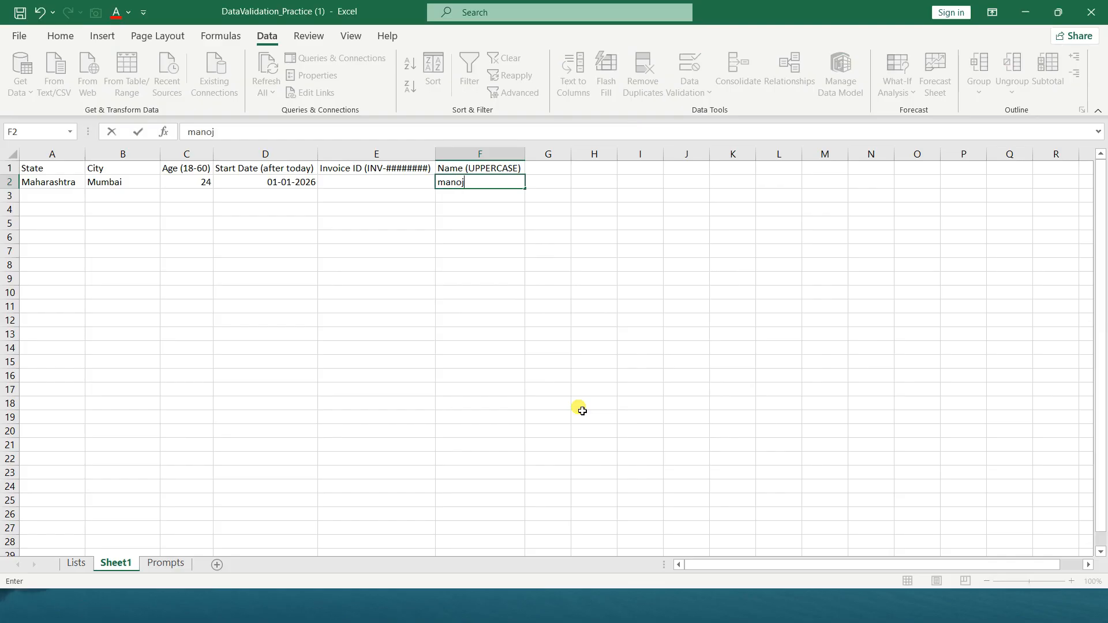
key("Return")
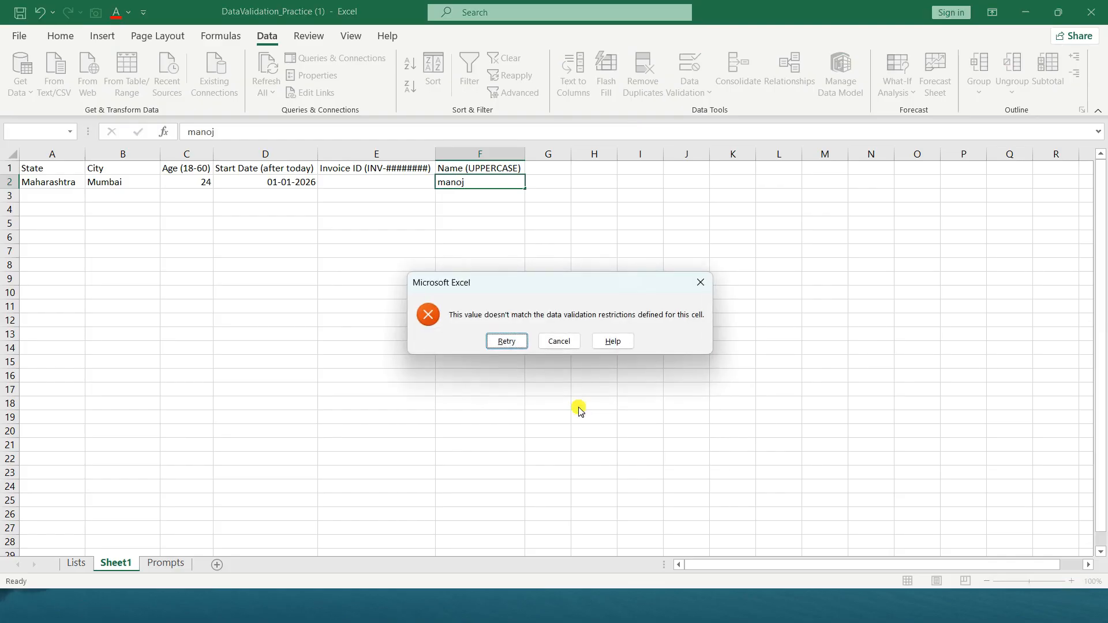
key("Return")
type("su")
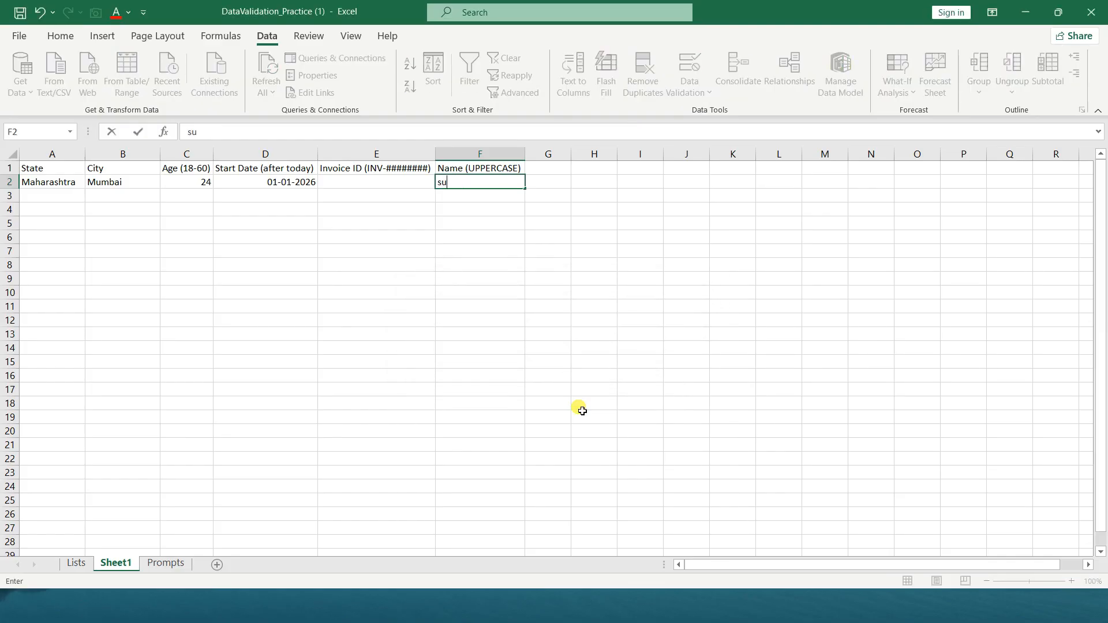
type("nil")
key("Return")
key("Return")
key("Escape")
Enter a first name in all capital letters in F2, and re-enter the same uppercase name there
type("Sunil")
key("BackSpace")
key("BackSpace")
key("BackSpace")
key("BackSpace")
key("BackSpace")
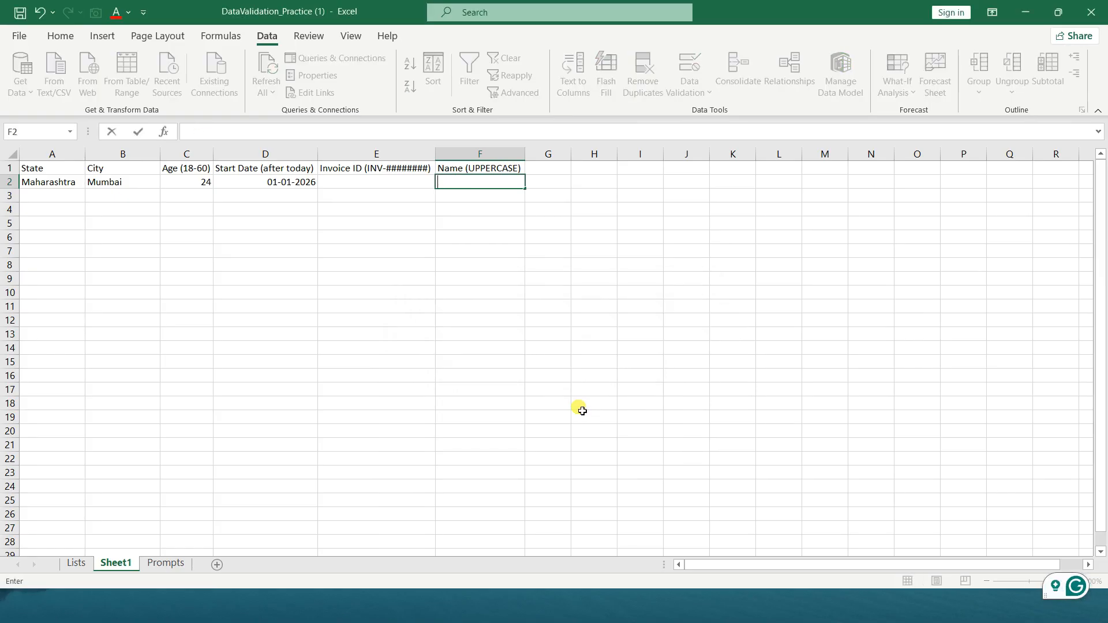
type("SUNIL")
key("Return")
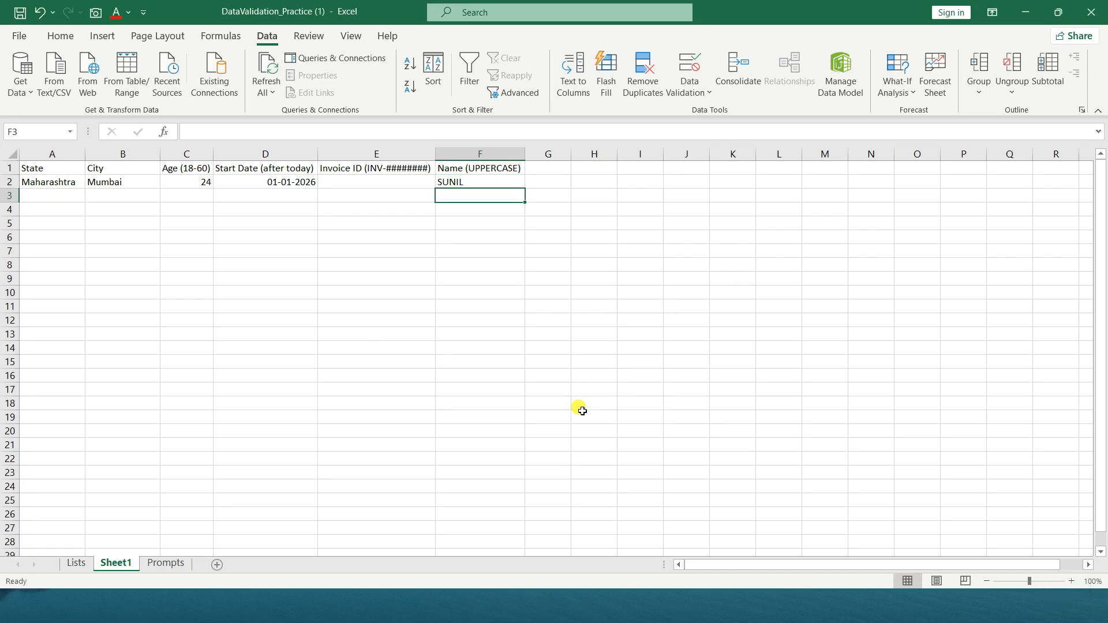
key("Up")
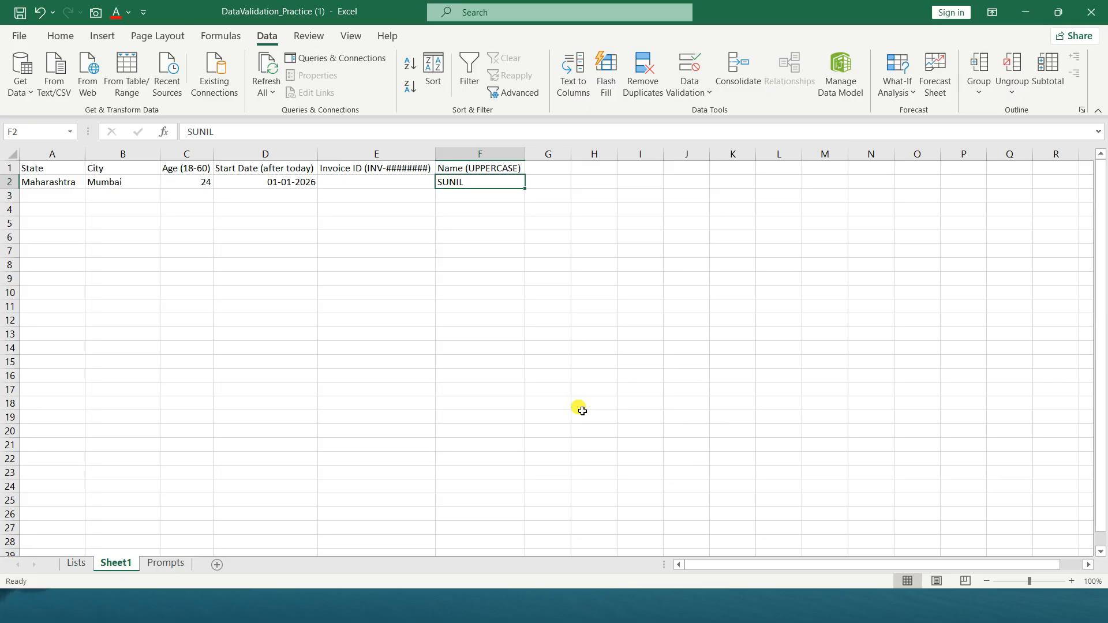
type("S")
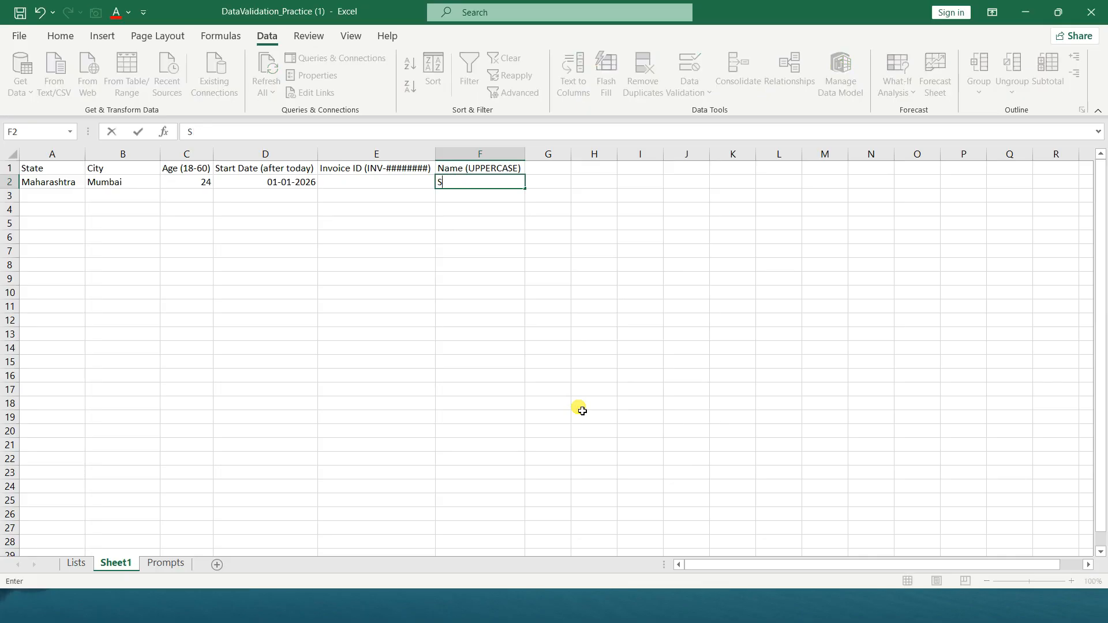
type("UNIL")
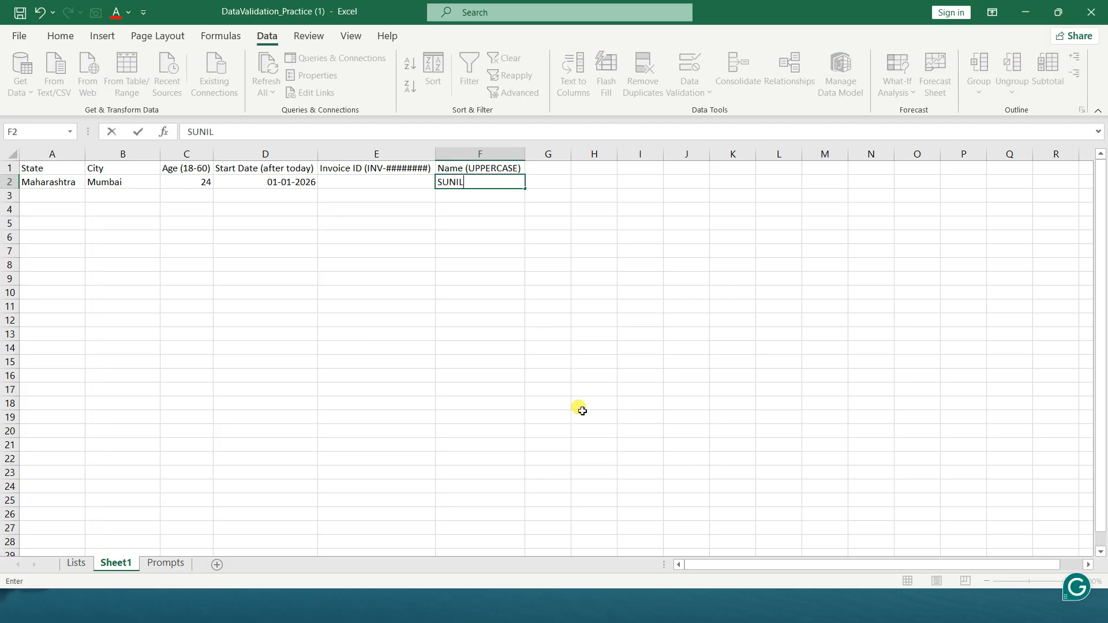
key("Return")
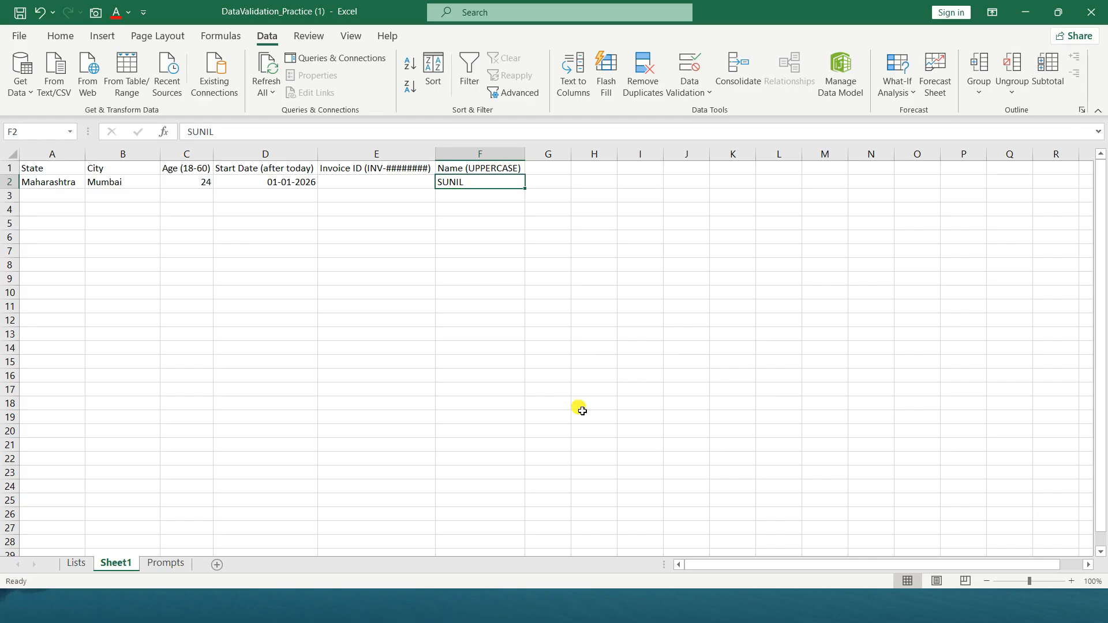
left_click(394, 189)
left_click(394, 188)
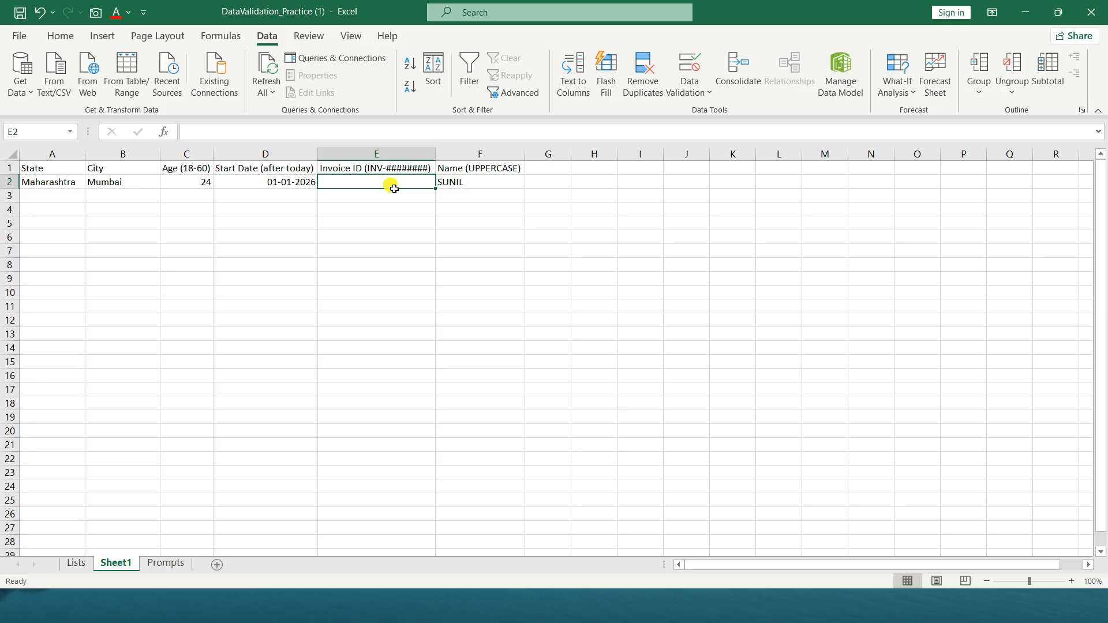
key("alt+Tab")
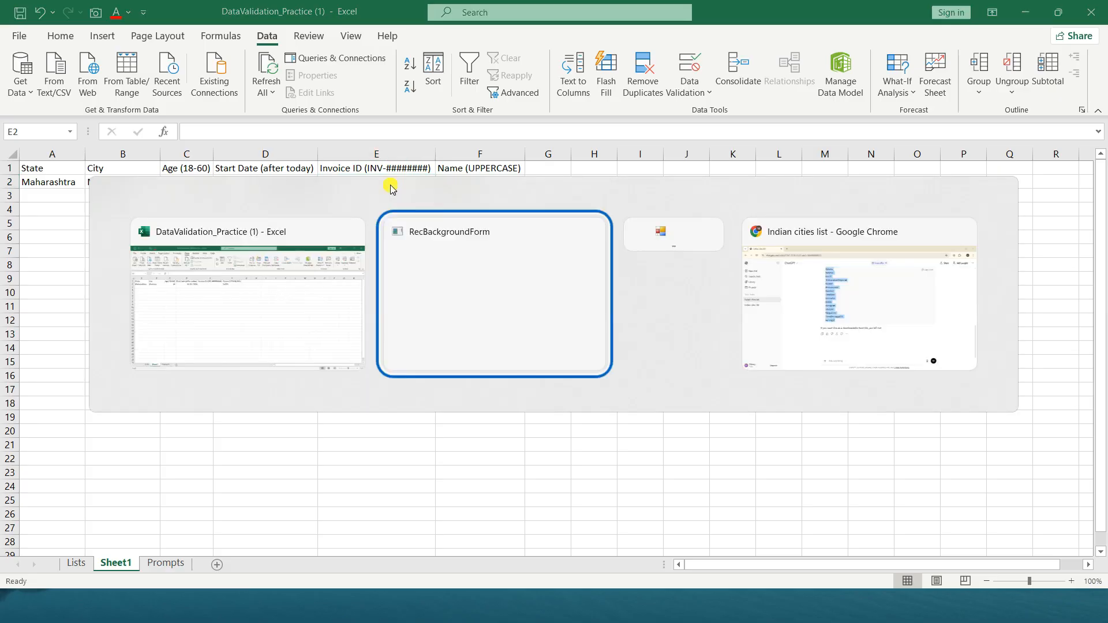
key("alt+Tab")
key("alt+Tab")
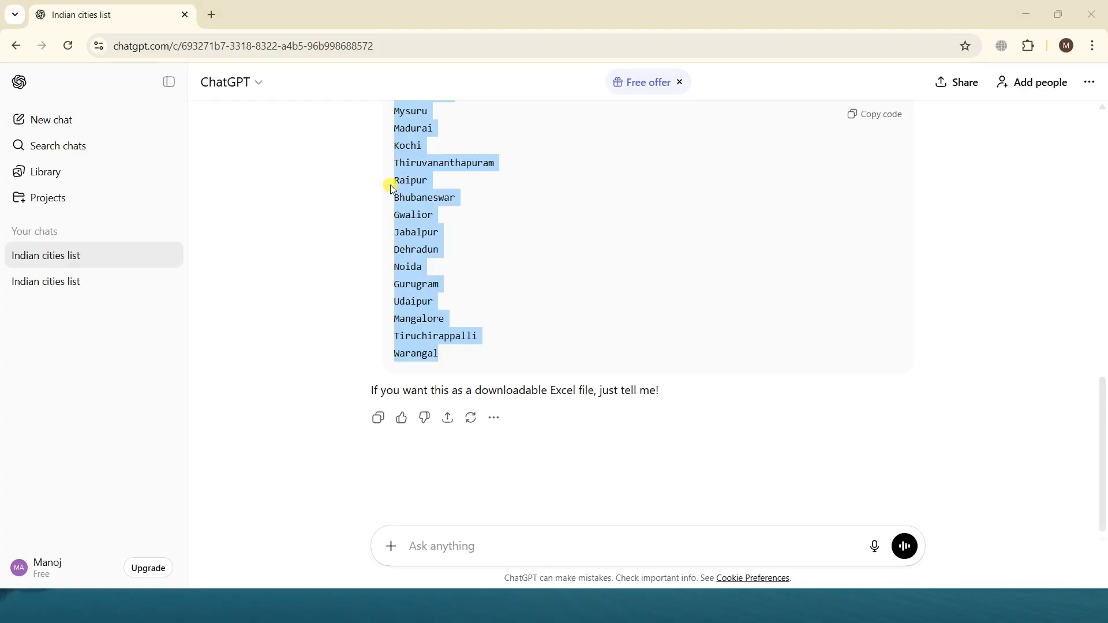
key("alt+Tab")
Copy the custom validation formula prompt about 'INV-' values exactly 10 characters long from cell B4 of the Prompts sheet
left_click(165, 563)
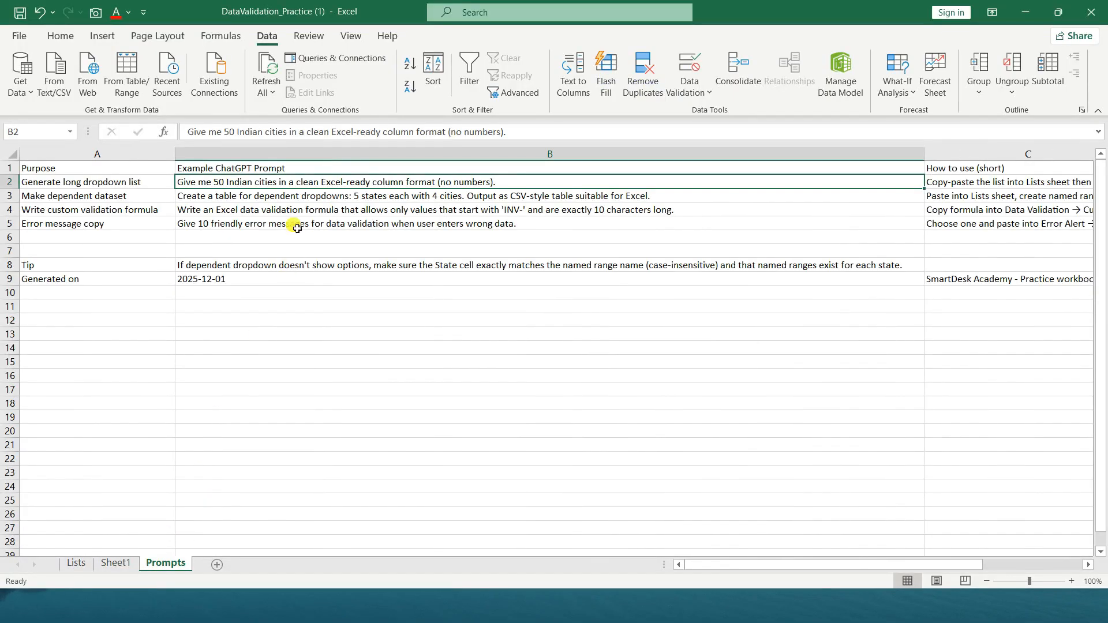
left_click(360, 214)
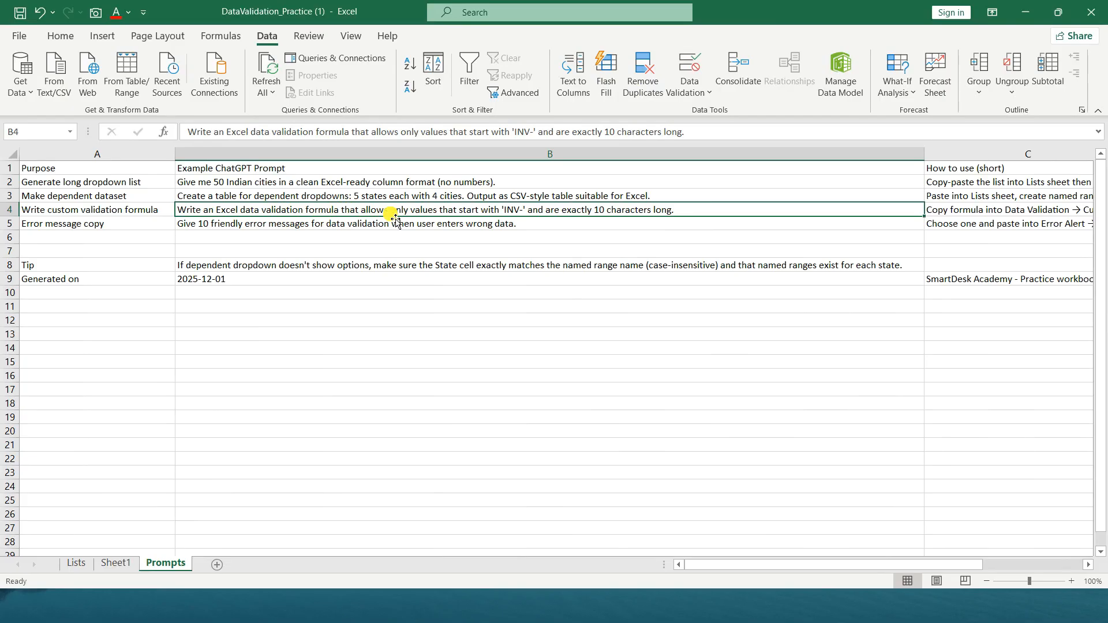
key("ctrl+c")
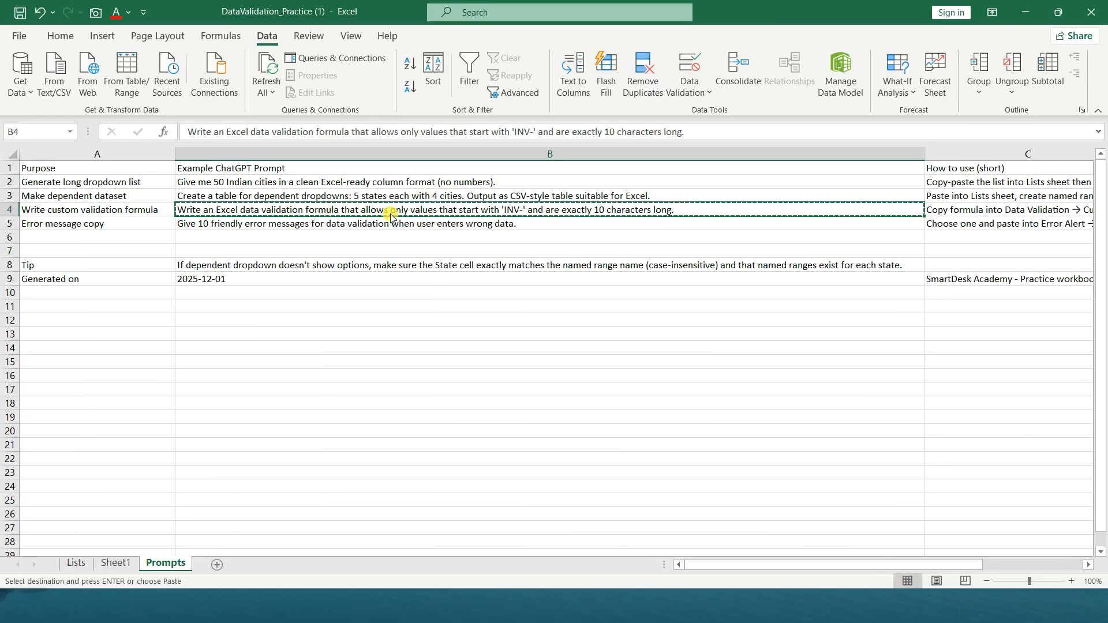
Switch to ChatGPT and submit the copied INV- validation prompt as text only, without the pasted image attachment
key("alt+Tab")
left_click(506, 553)
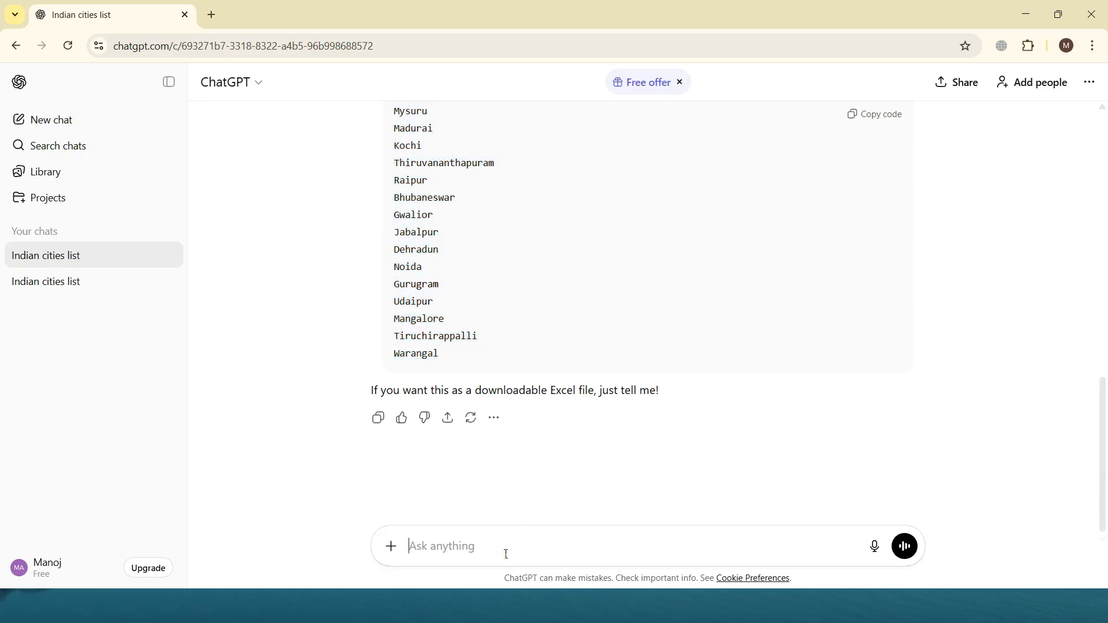
left_click(506, 553)
key("ctrl+v")
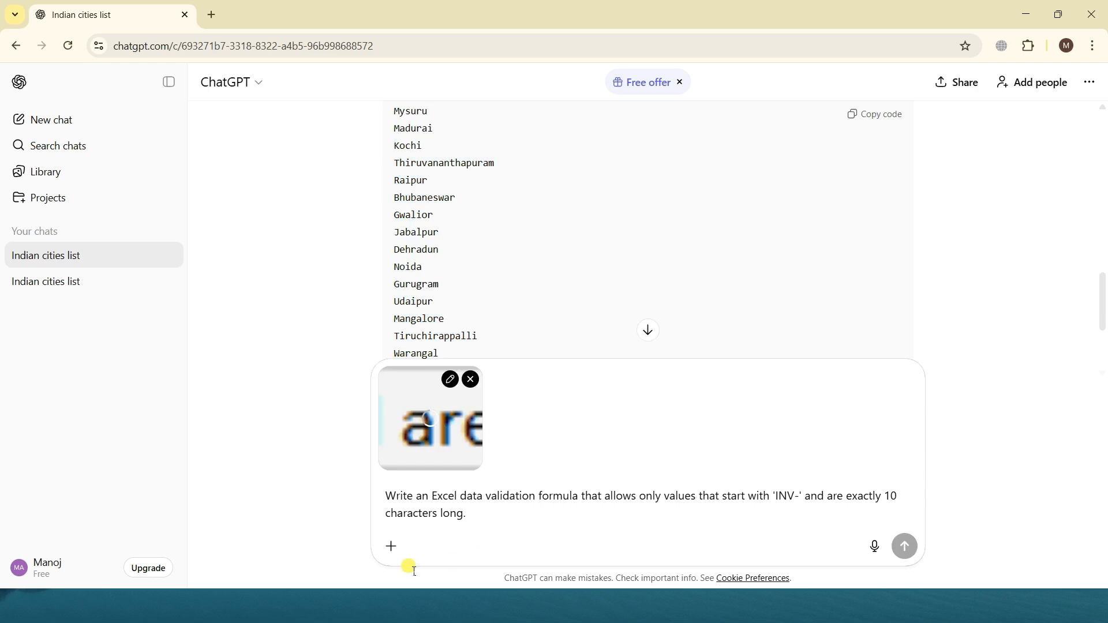
left_click(476, 379)
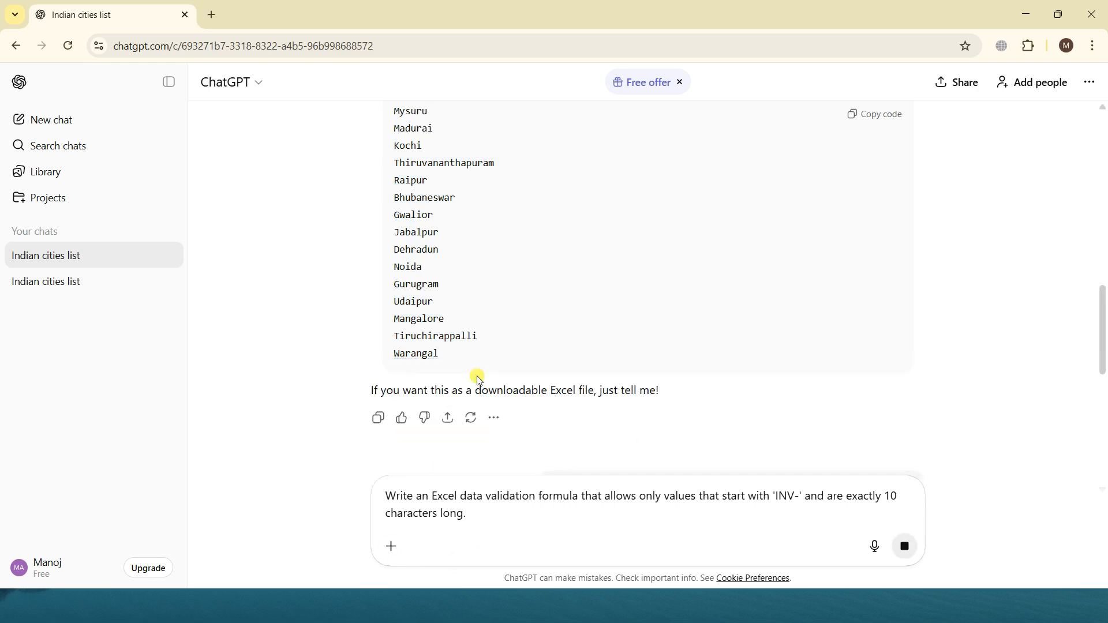
key("Return")
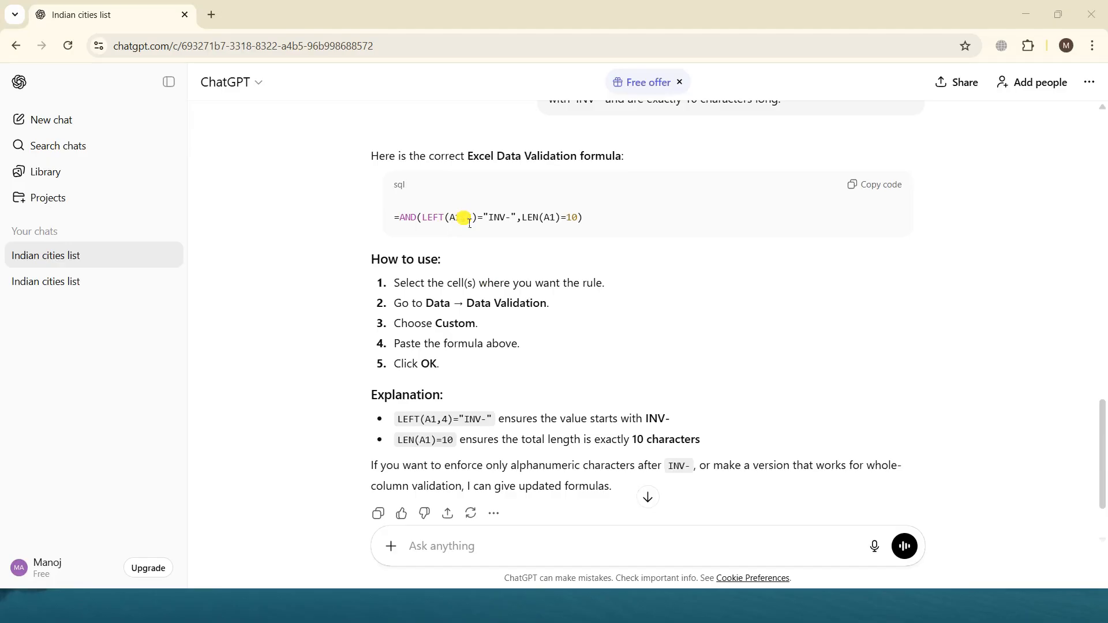
Copy the data validation formula from ChatGPT's answer and switch back to the Excel workbook
left_click(864, 193)
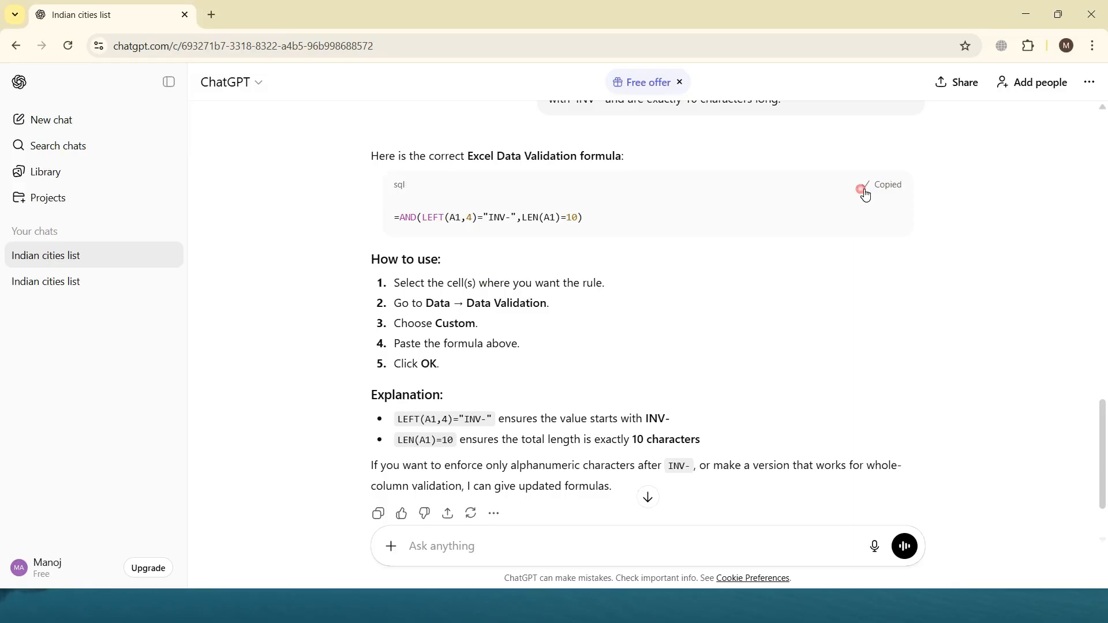
key("alt+Tab")
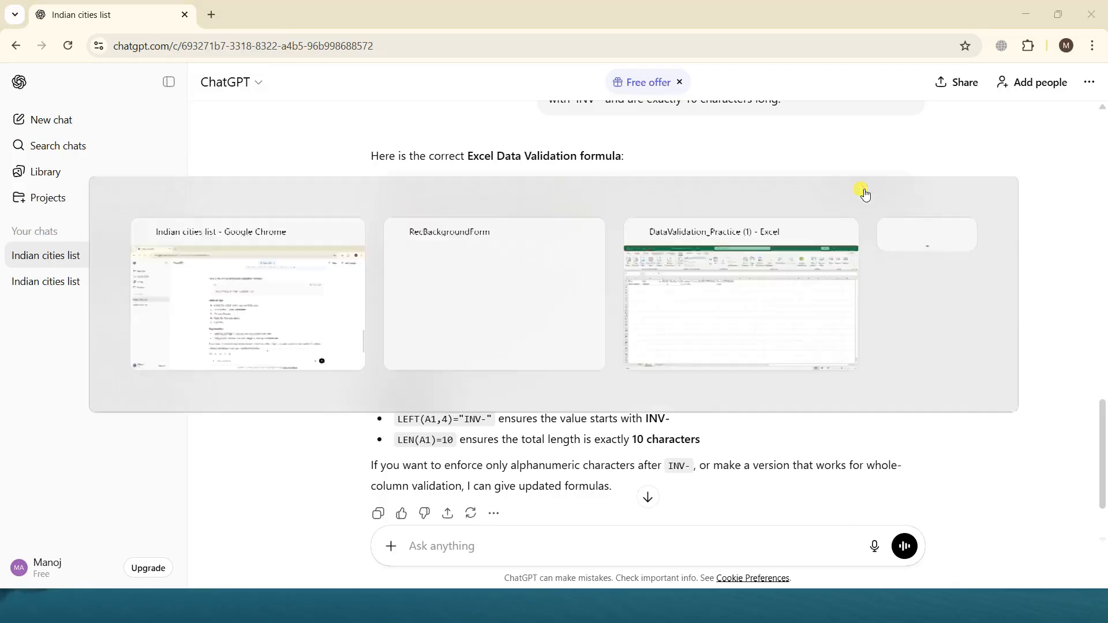
key("alt+Tab")
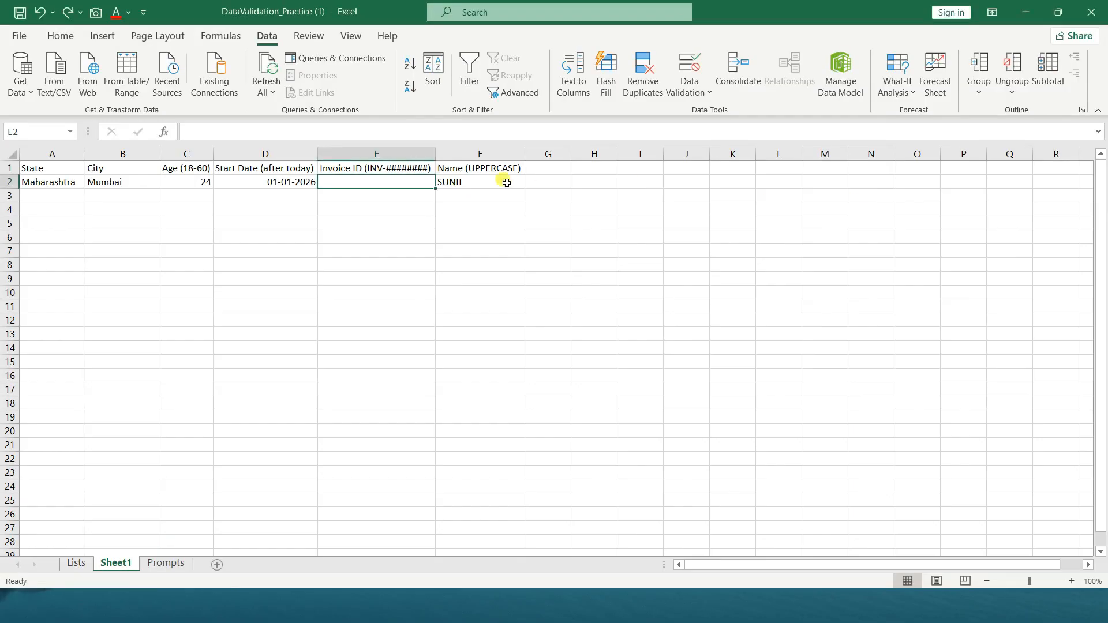
Open data validation for Invoice ID cell E2, allow Custom criteria and paste the formula =AND(LEFT(A1,4)="INV-",LEN(A1)=10)
left_click(689, 87)
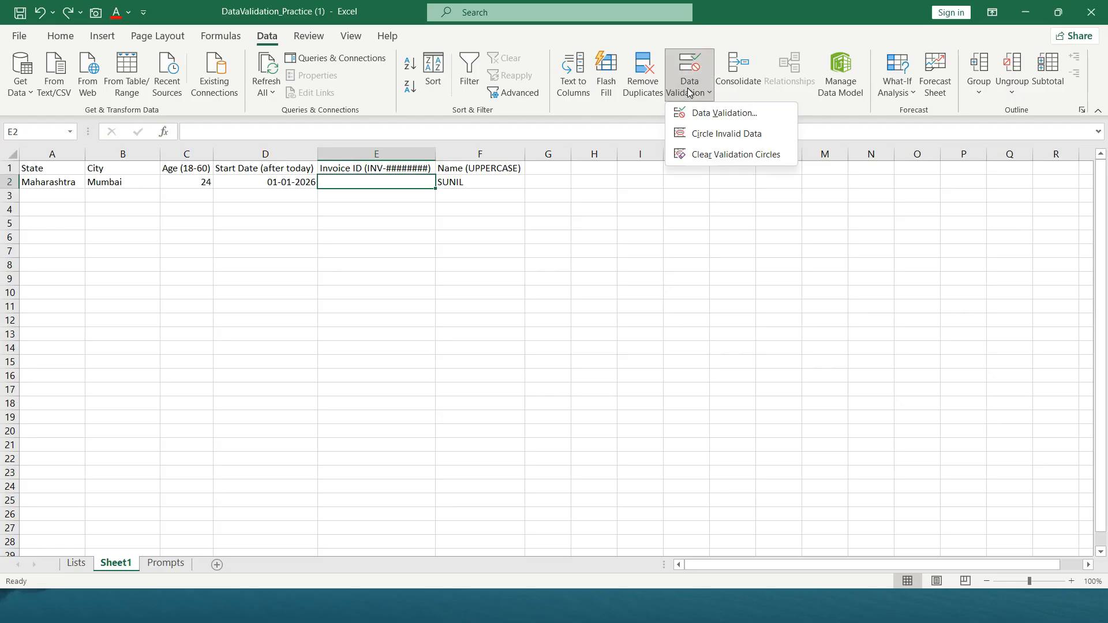
left_click(699, 113)
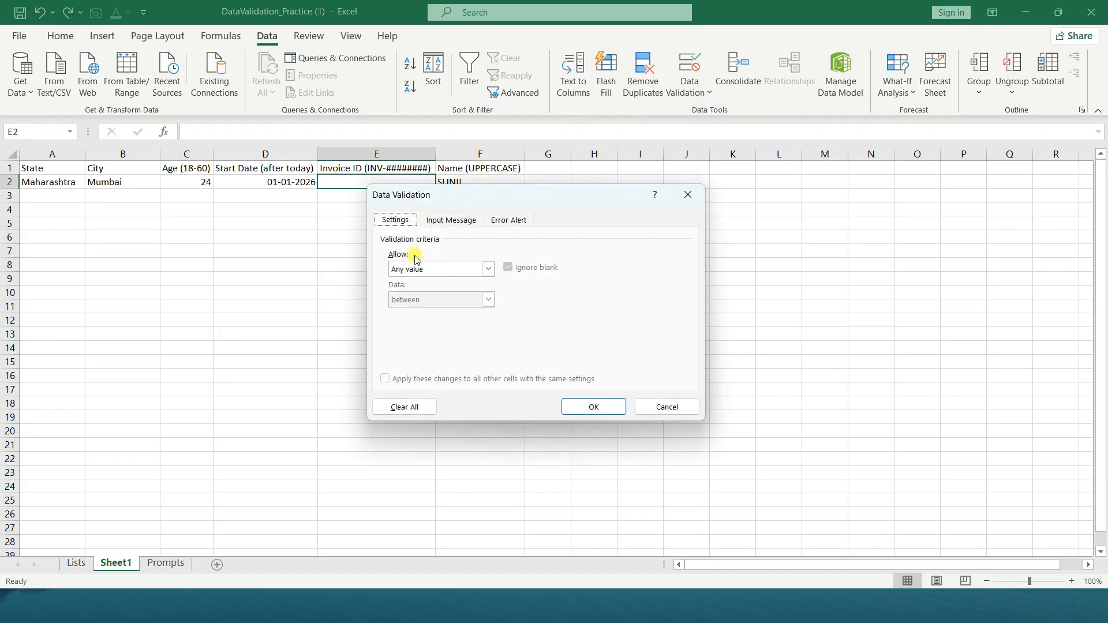
left_click(423, 270)
left_click(424, 352)
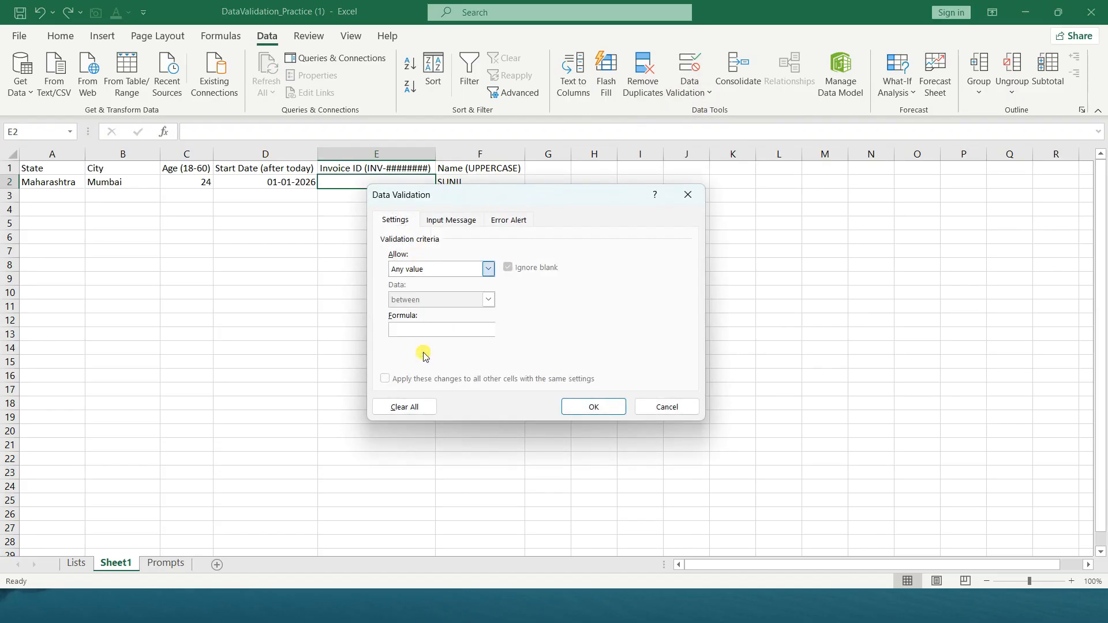
left_click(430, 330)
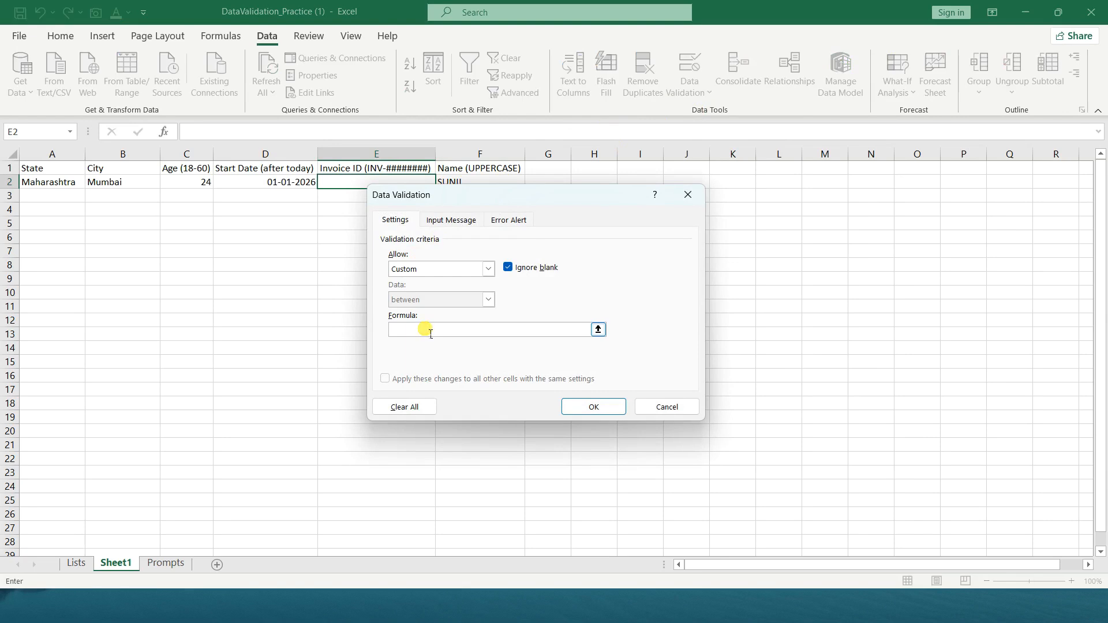
key("ctrl+v")
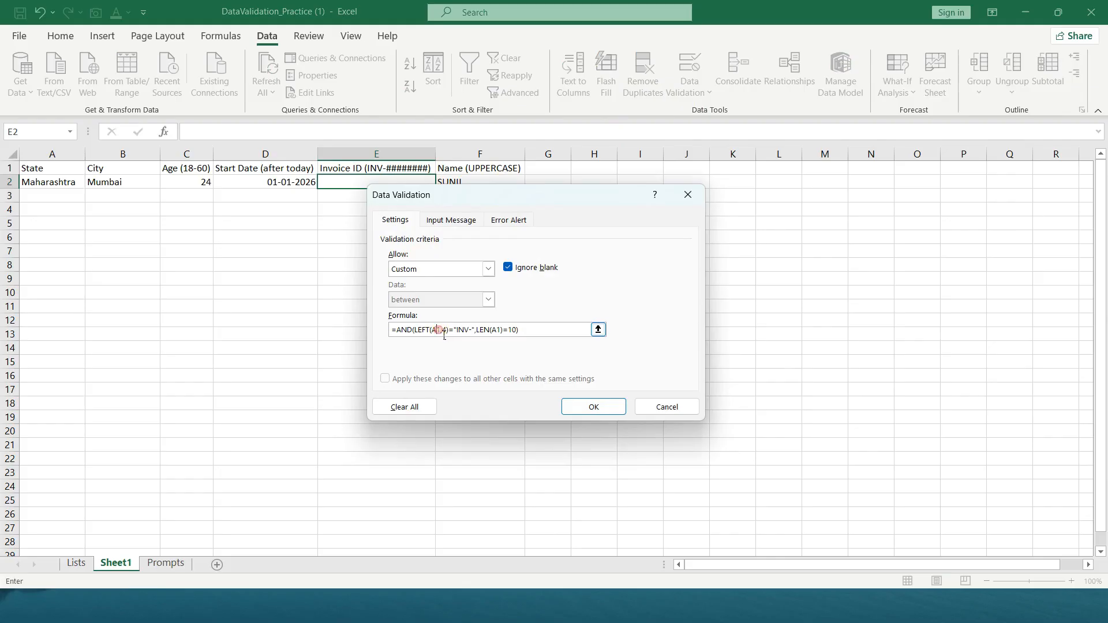
key("Right")
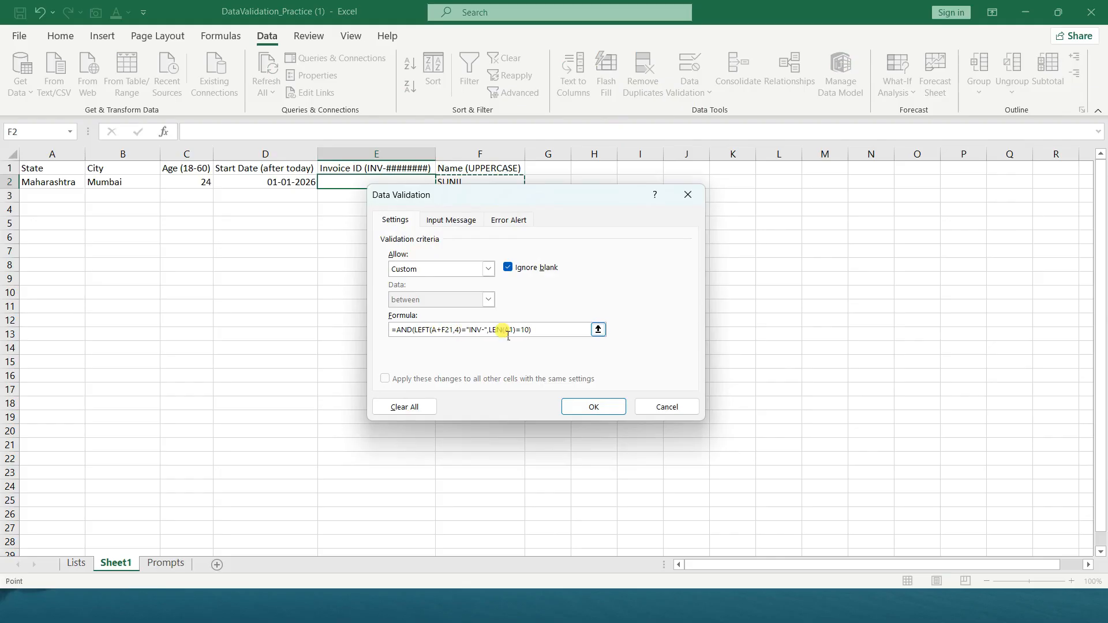
key("BackSpace")
key("BackSpace")
key("BackSpace")
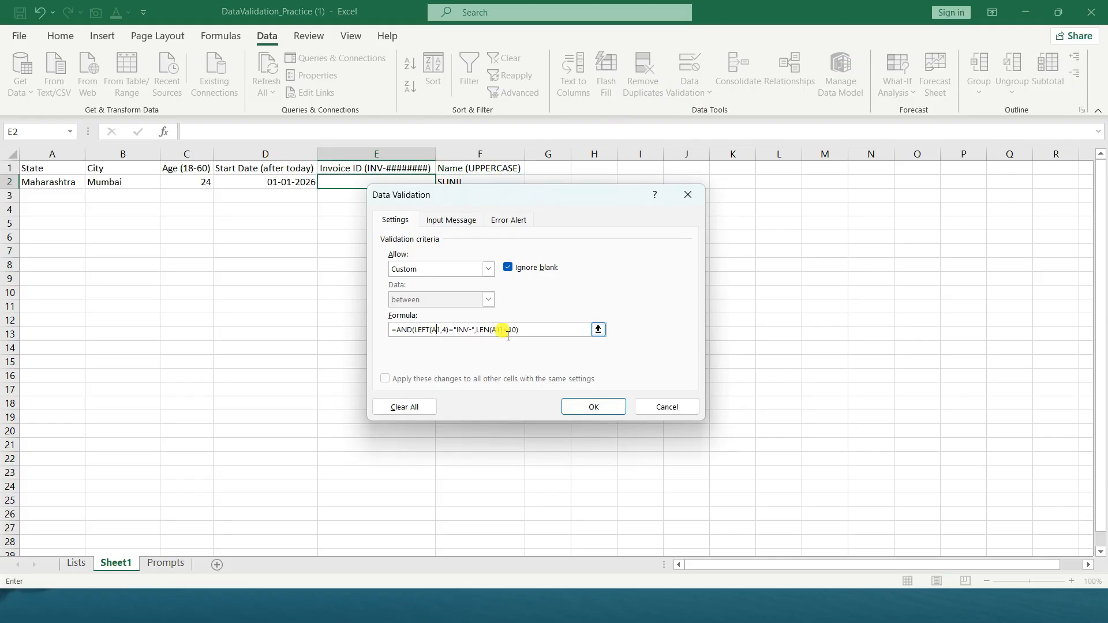
Replace both A1 references in the validation formula with E2 and apply the rule
key("BackSpace")
key("Delete")
key("Delete")
type(",")
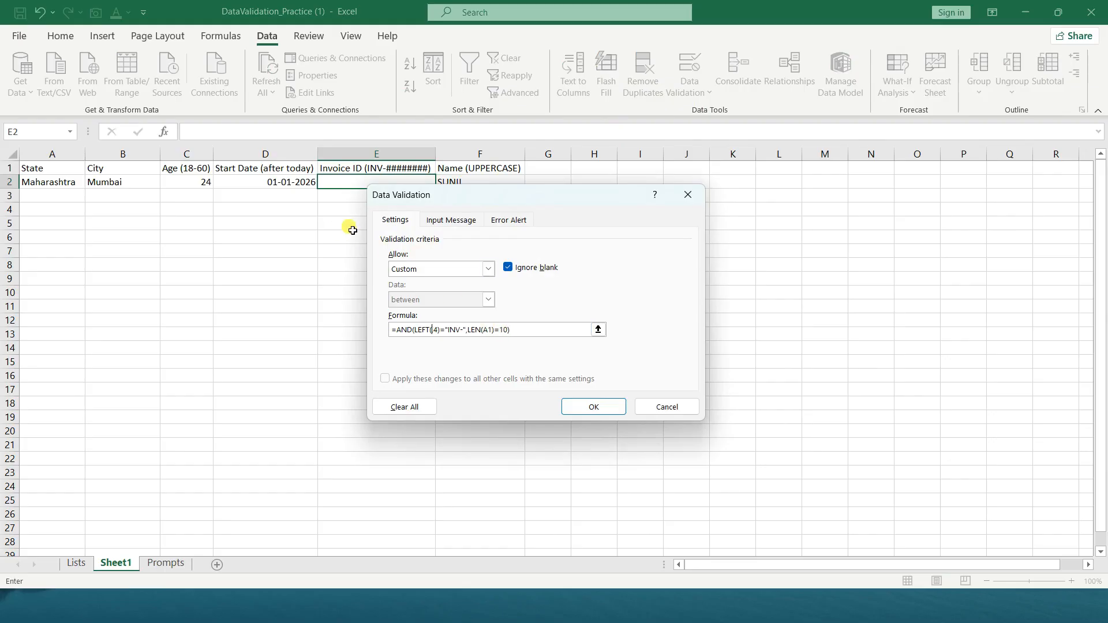
left_click(344, 183)
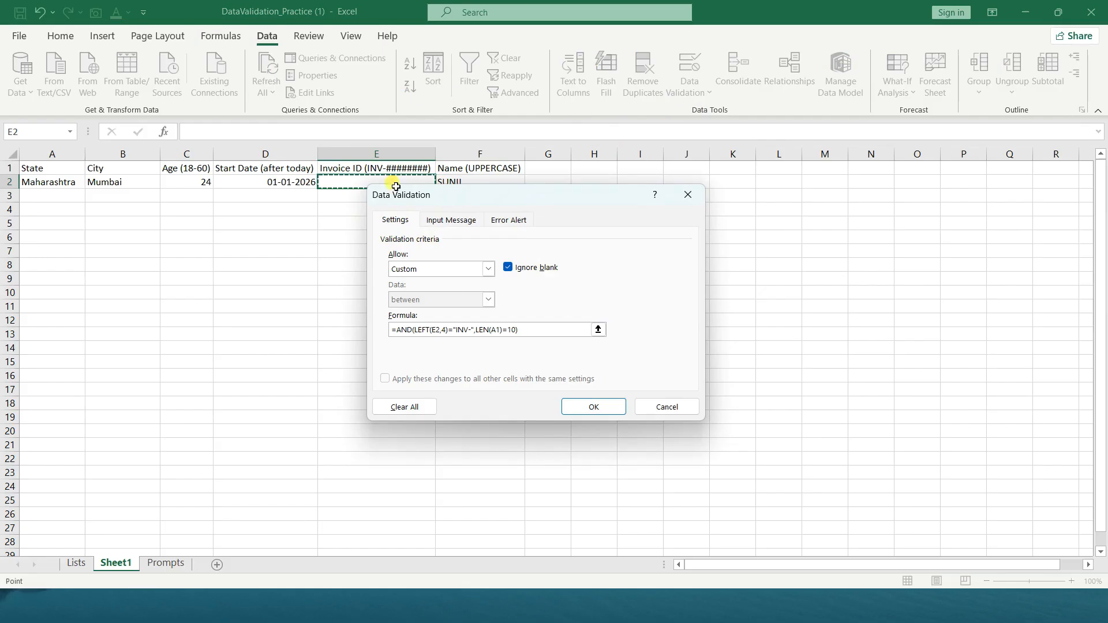
left_click(500, 330)
key("BackSpace")
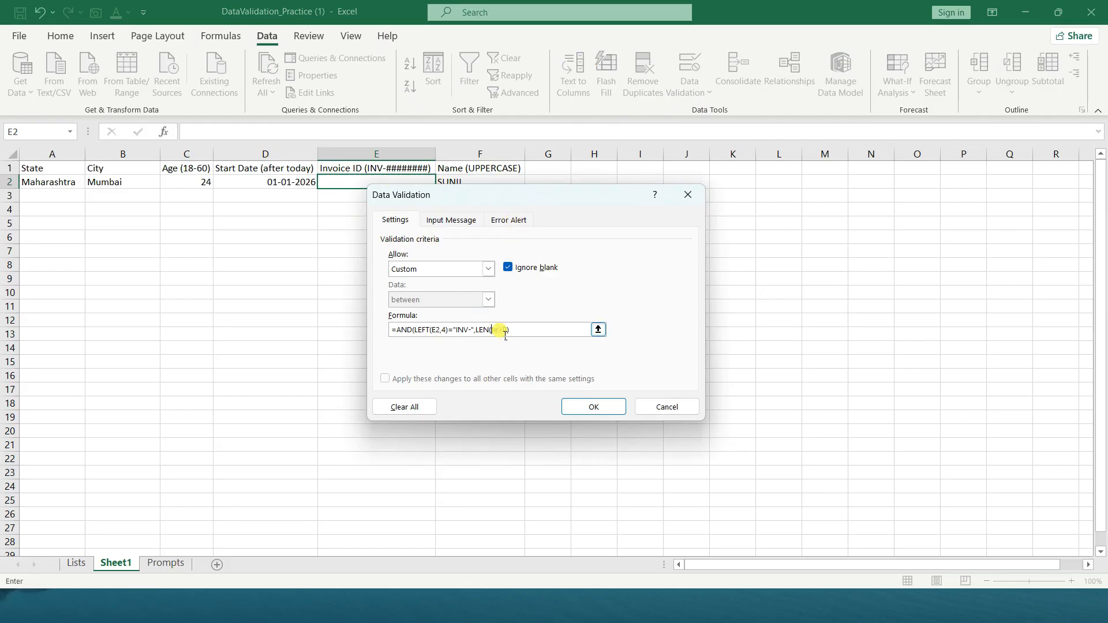
left_click(330, 181)
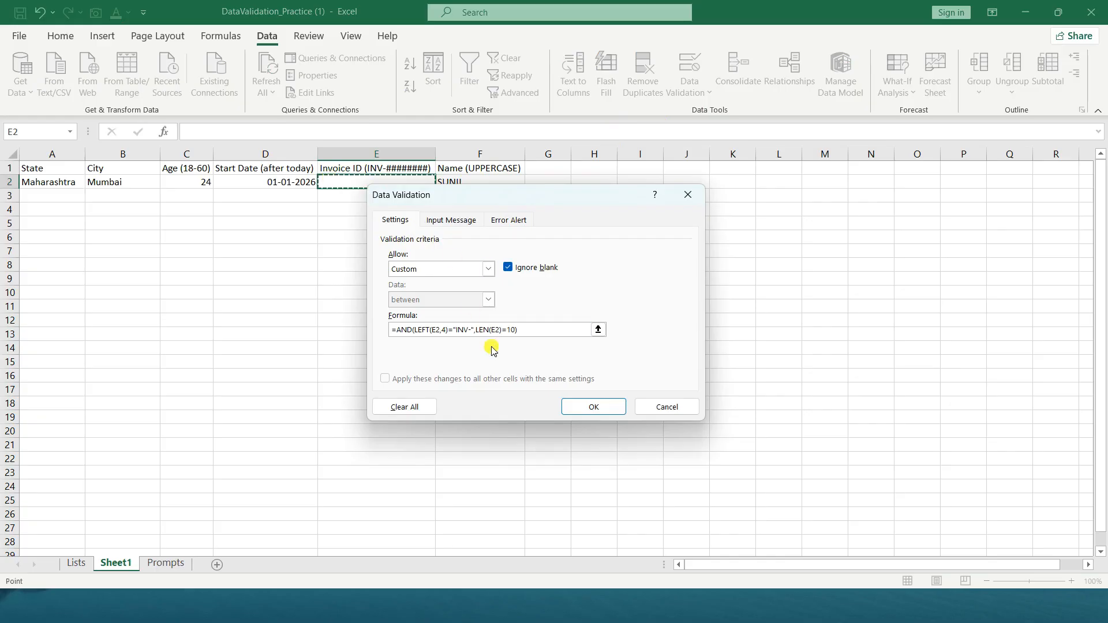
left_click(580, 407)
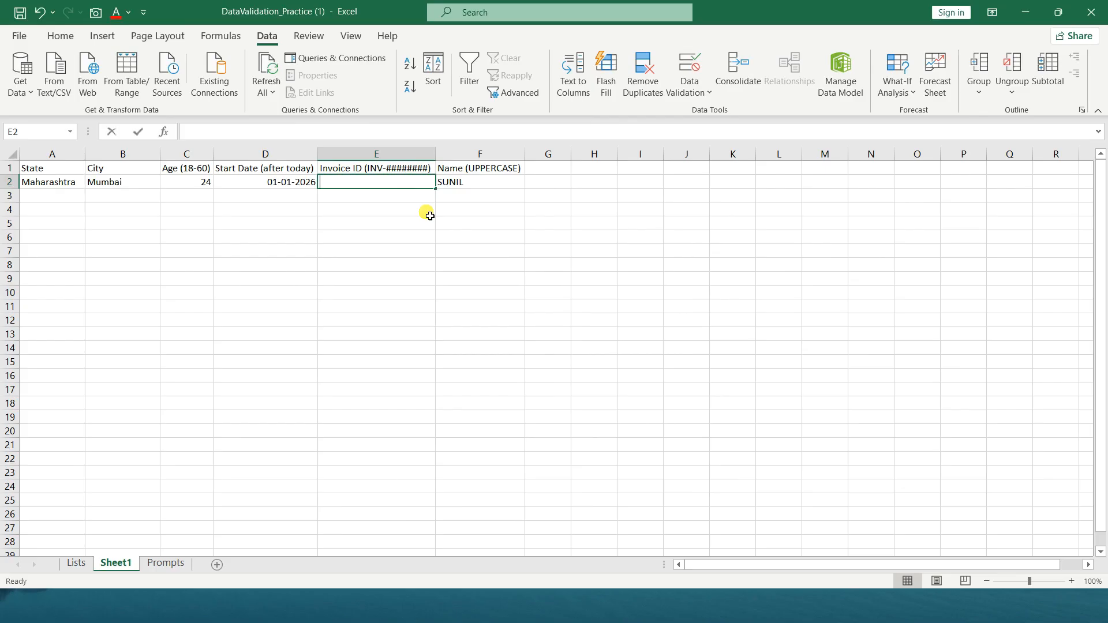
Enter an invoice ID made of INV- and six consecutive digits starting at 1 in cell E2
type("IN")
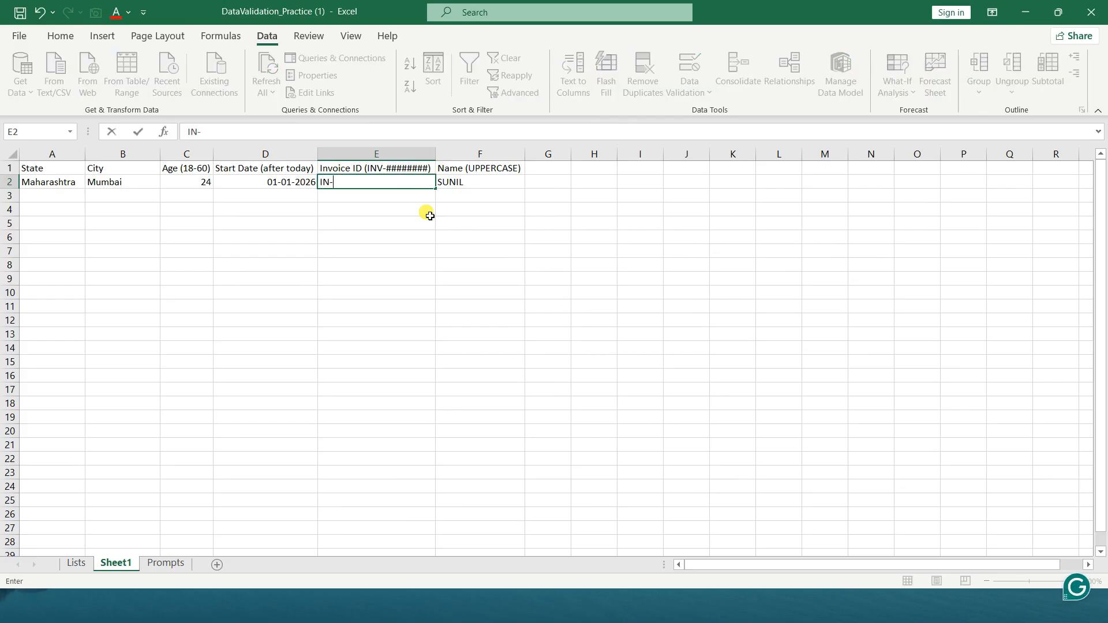
type("V0")
key("BackSpace")
type("-123456")
key("Return")
key("Up")
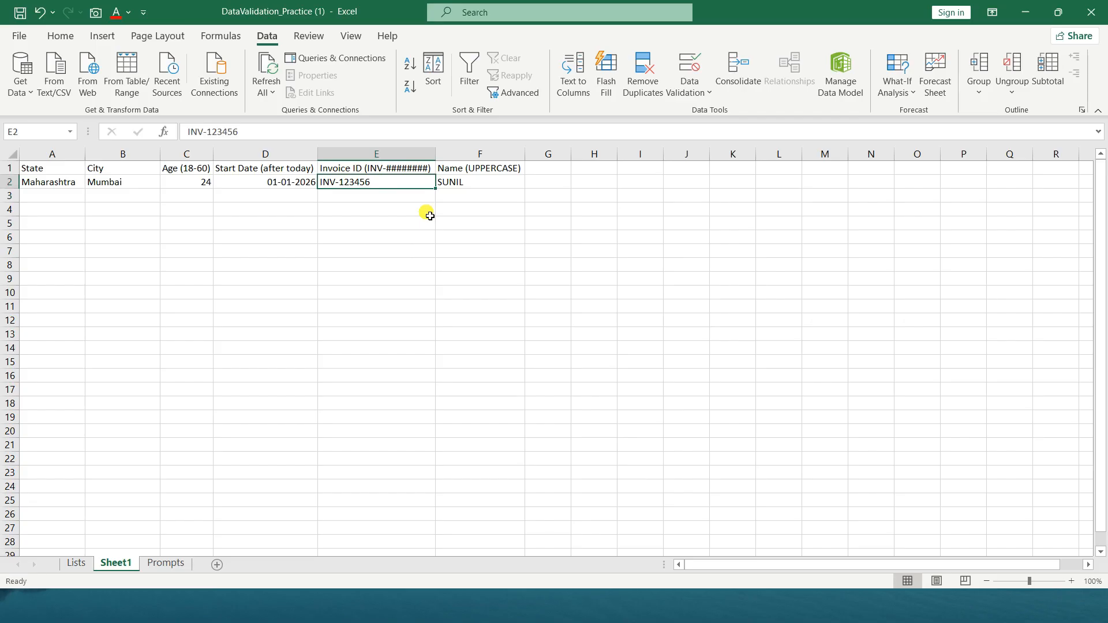
Try to extend the invoice ID in E2 with a seventh digit, 7, to test the length rule
key("F2")
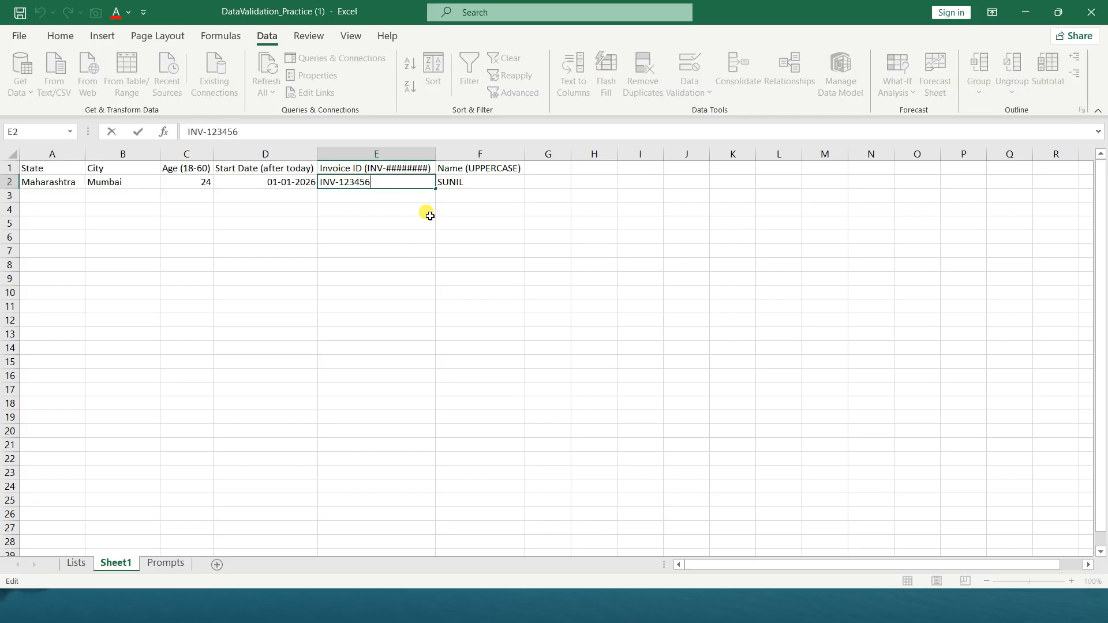
type("7")
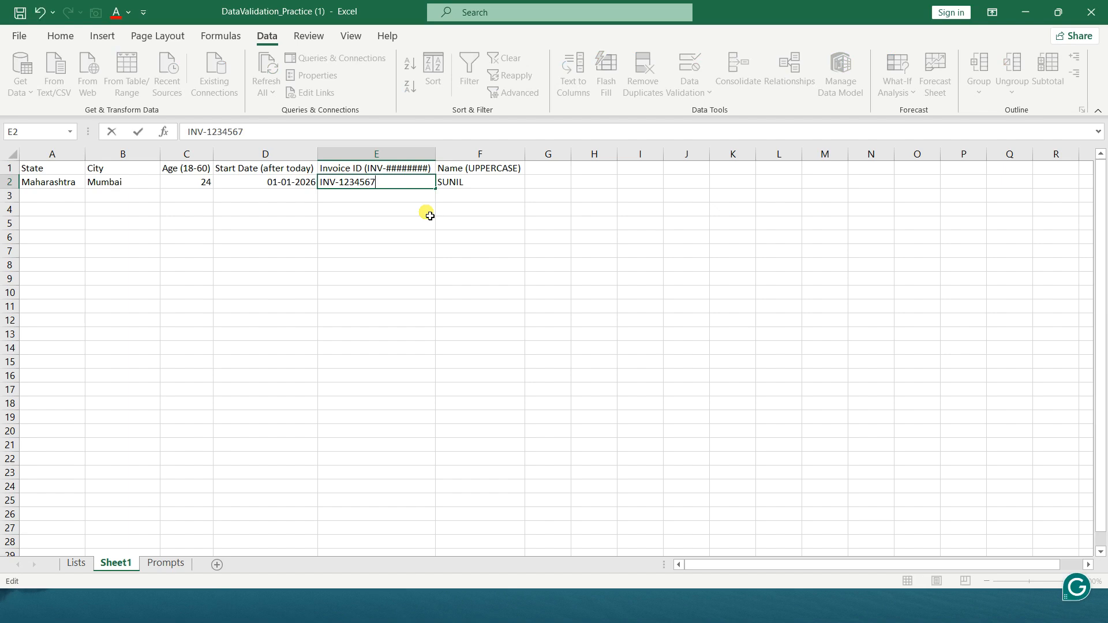
key("Return")
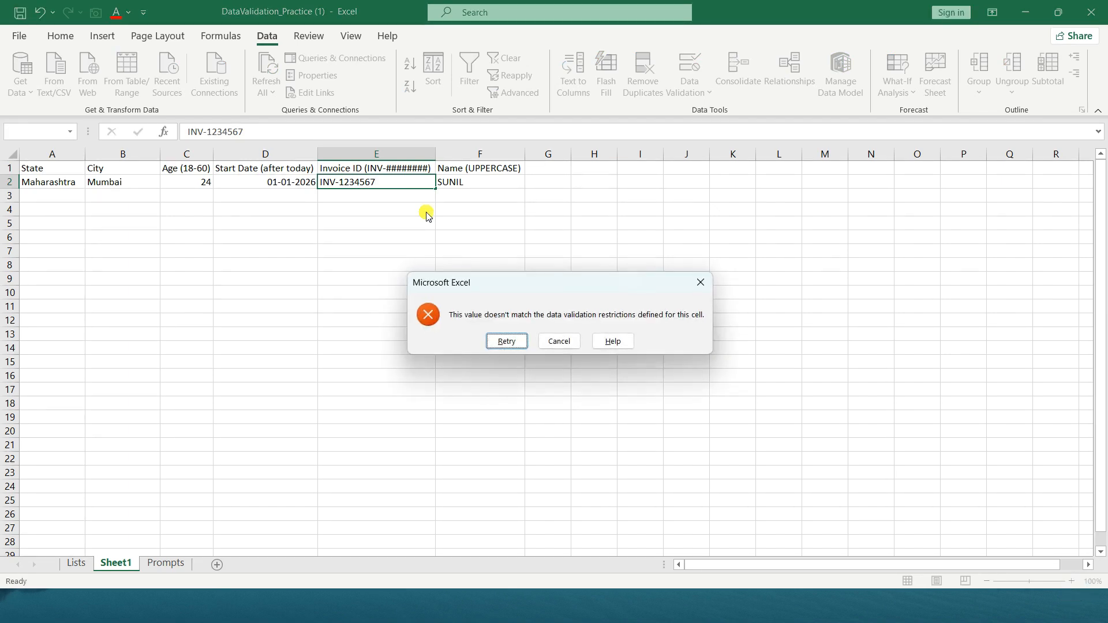
key("Return")
Try to shorten the invoice ID in E2 to five digits after INV-, and abandon the entry
key("BackSpace")
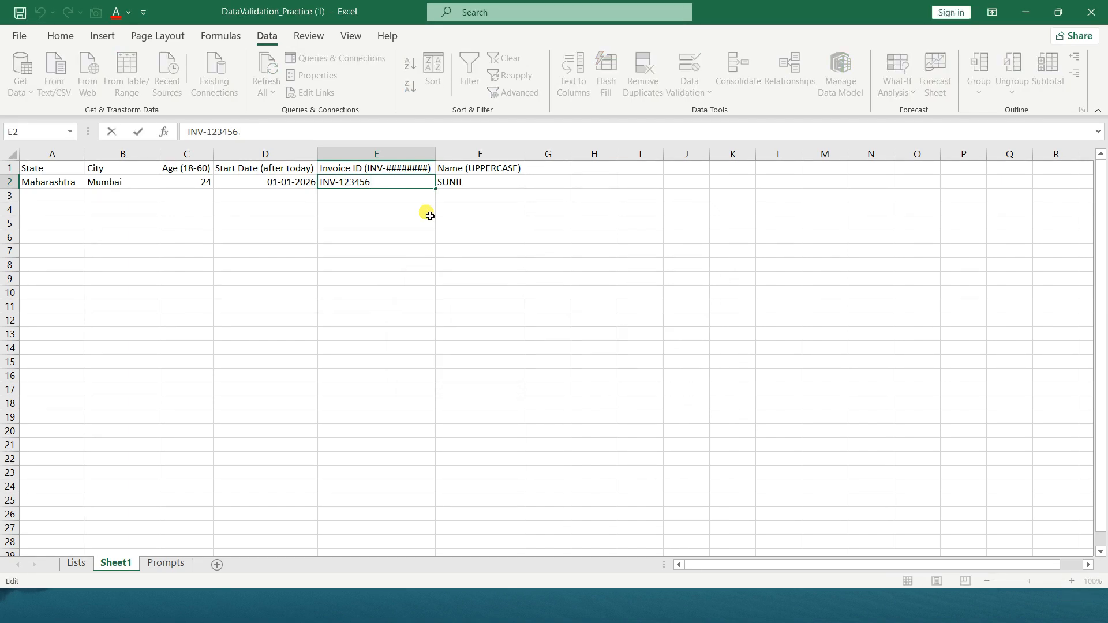
key("BackSpace")
key("Return")
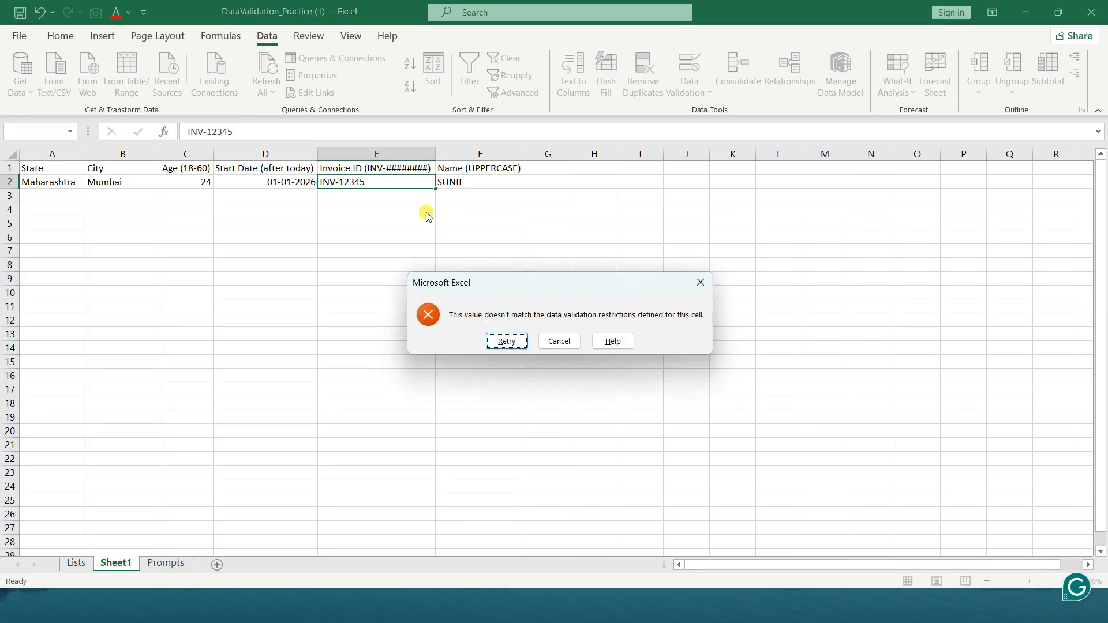
key("Return")
key("Return")
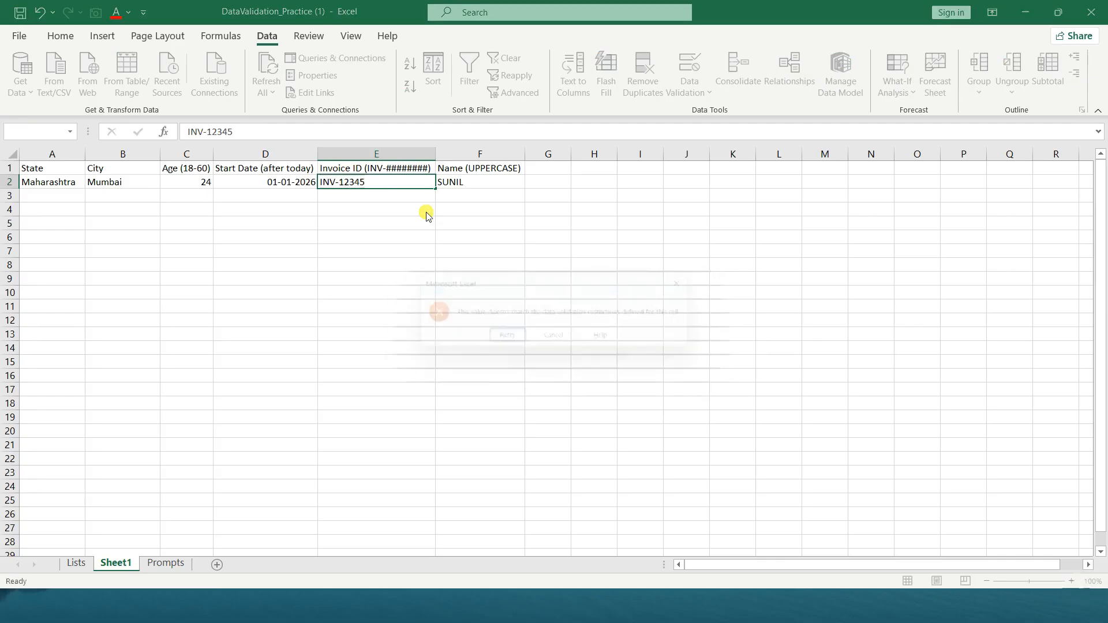
key("Escape")
key("Left")
key("Right")
Try the invoice ID in E2 without the hyphen after INV to test the prefix rule
key("F2")
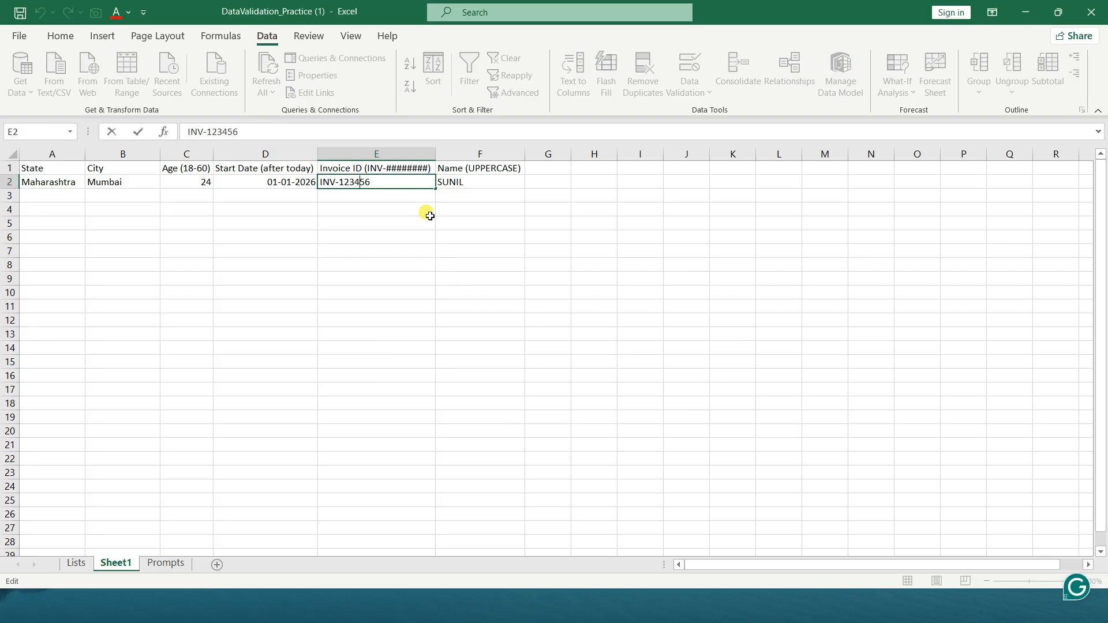
key("BackSpace")
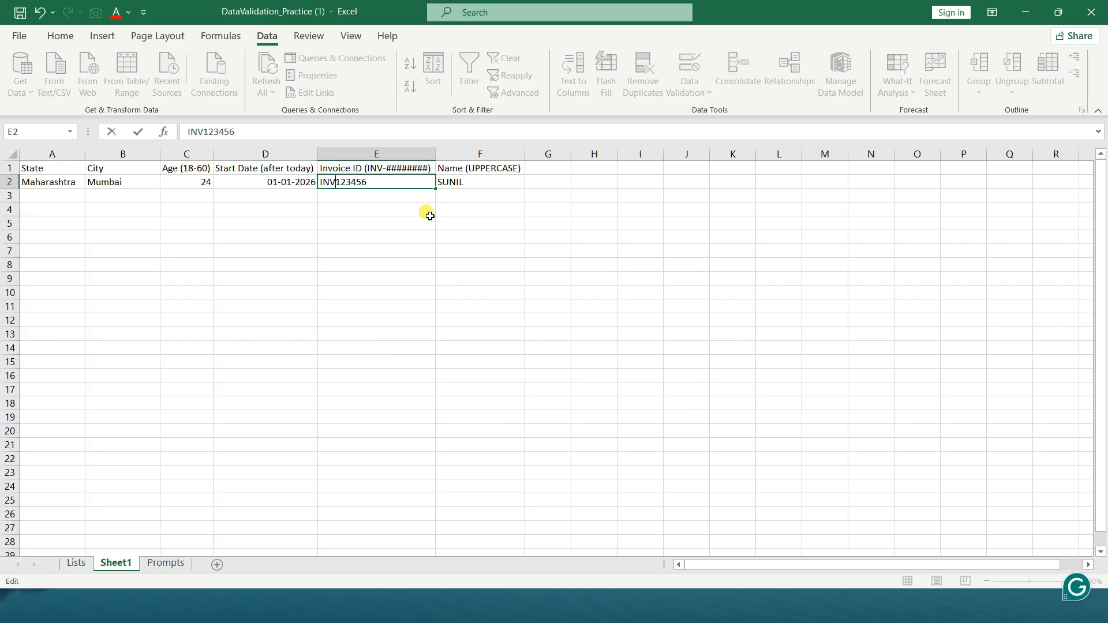
key("Return")
key("Return")
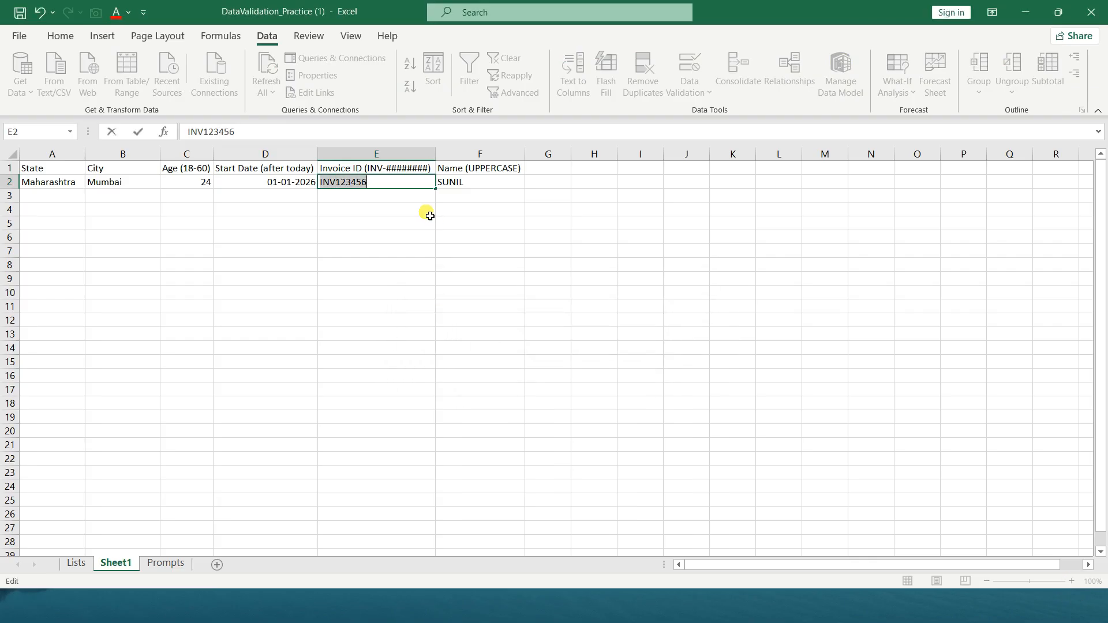
Try the invoice ID in E2 with the prefix IN- instead of INV- to test the prefix rule
key("Home")
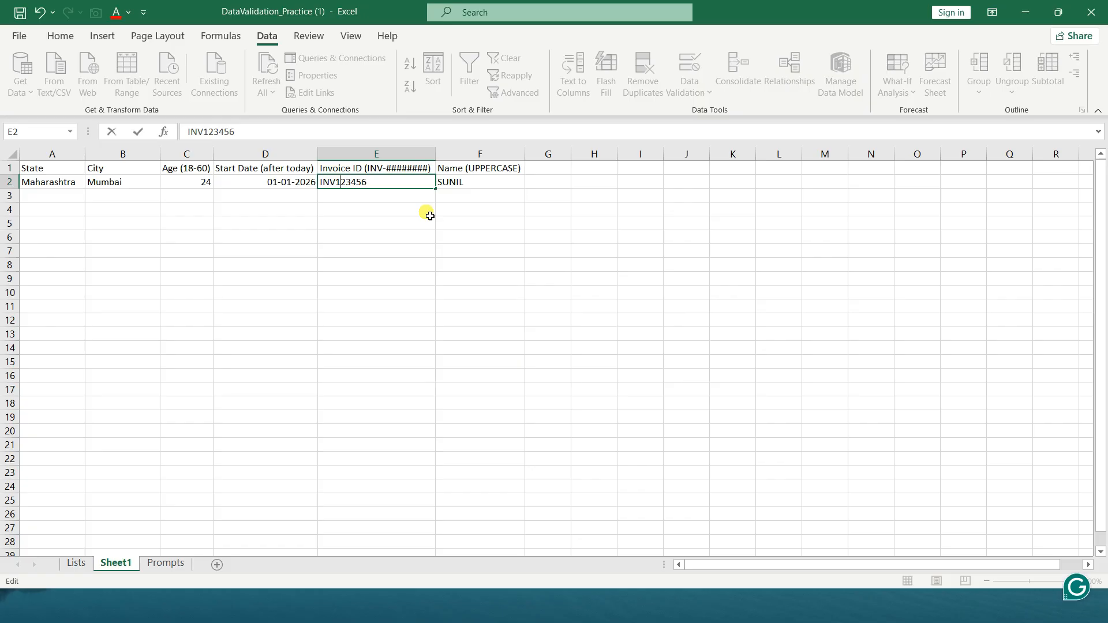
key("Left")
type("-")
key("Left")
key("BackSpace")
key("Return")
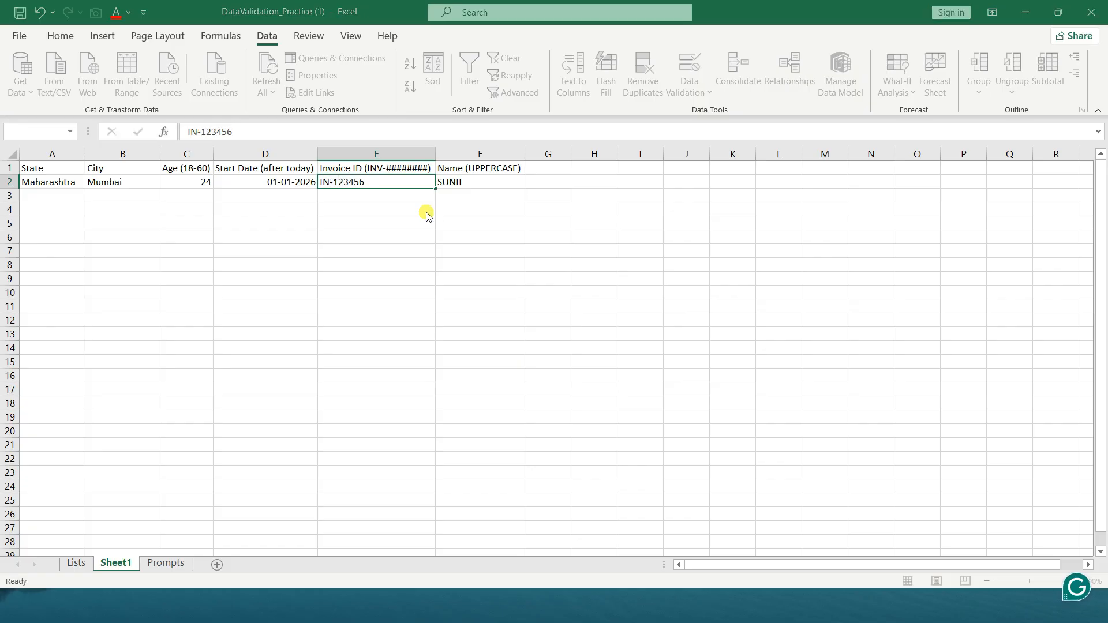
key("Return")
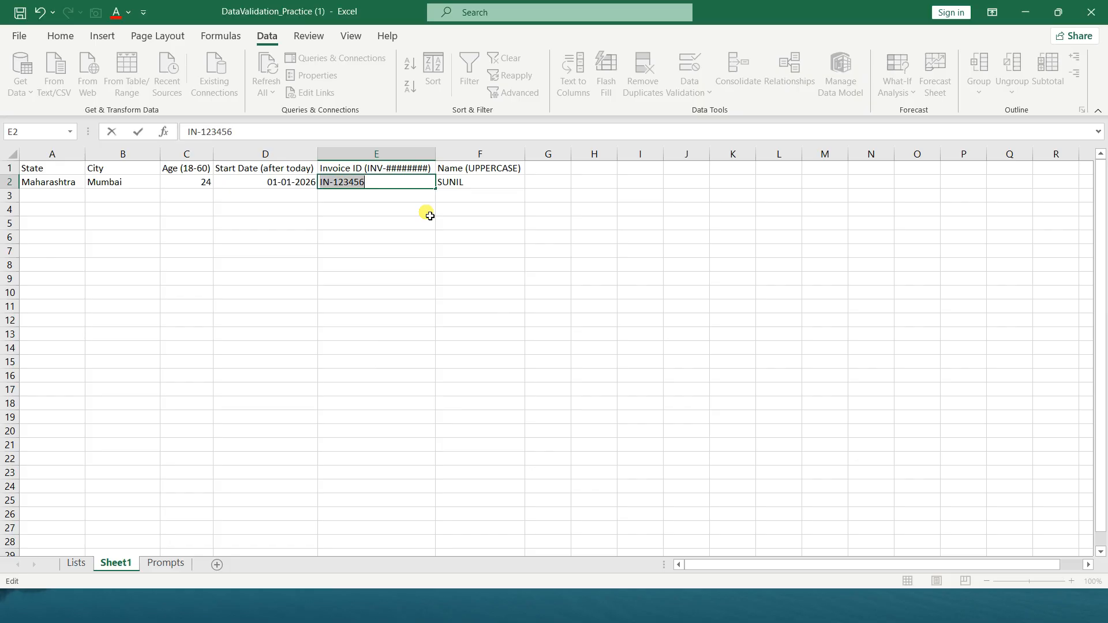
Restore the INV- prefix of the invoice ID in E2 and replace its digits with six zeros
key("Left")
key("Left")
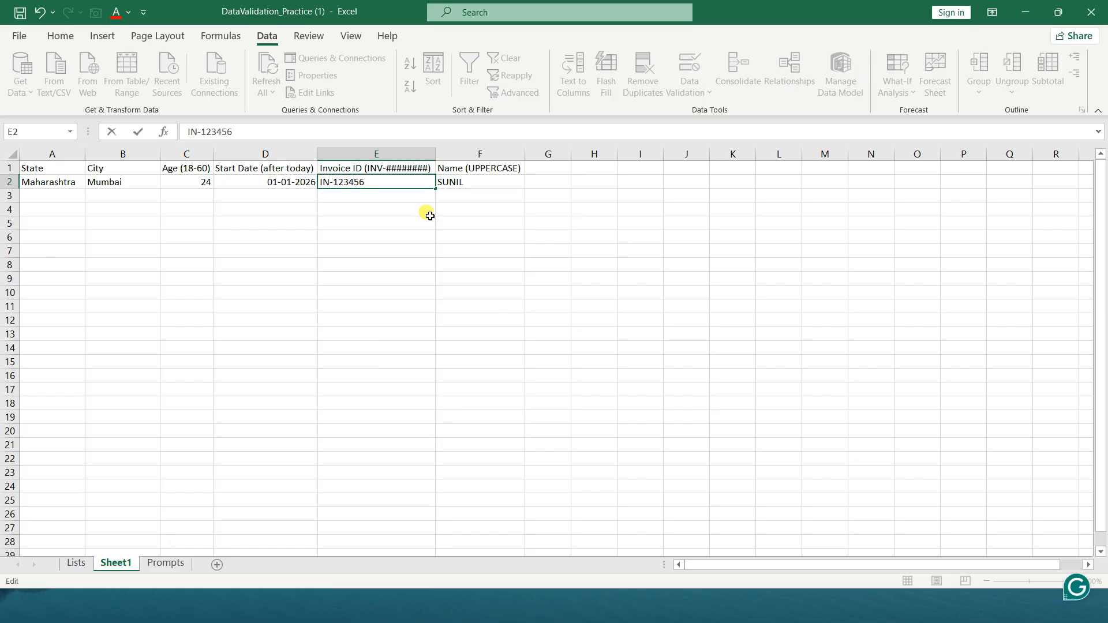
type("V")
key("shift+Right")
key("shift+Right")
key("shift+Right")
key("shift+Right")
key("shift+Right")
key("shift+Right")
type("0")
type("000")
key("BackSpace")
key("BackSpace")
key("BackSpace")
key("BackSpace")
key("BackSpace")
key("BackSpace")
type("000000")
key("Return")
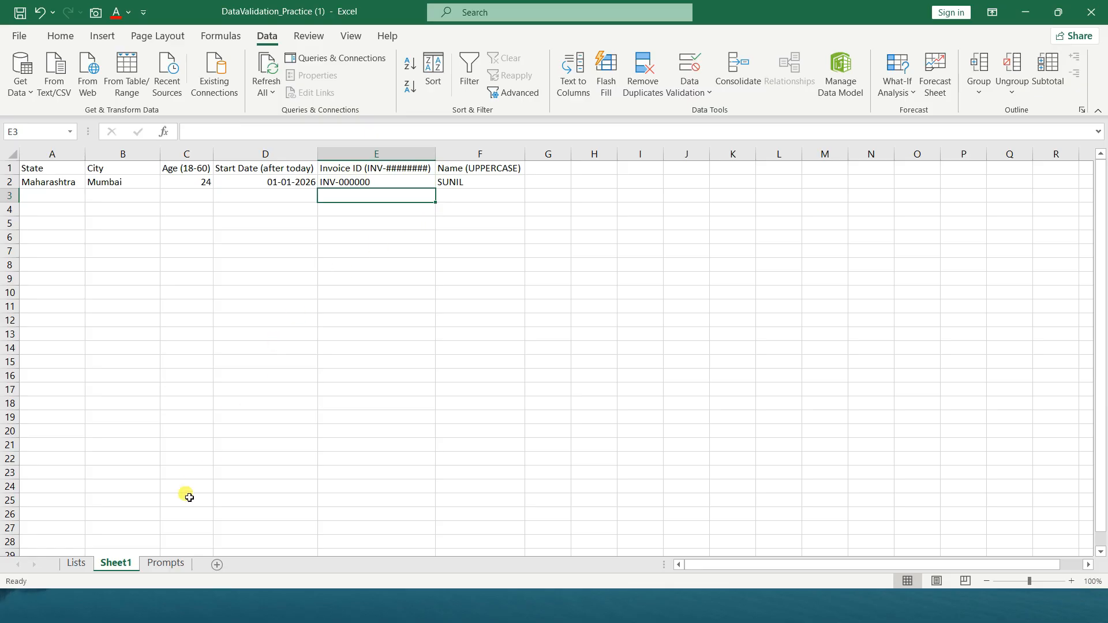
Copy the prompt for 10 friendly error messages from the Prompts sheet into the ChatGPT chat, removing the attached image
left_click(157, 564)
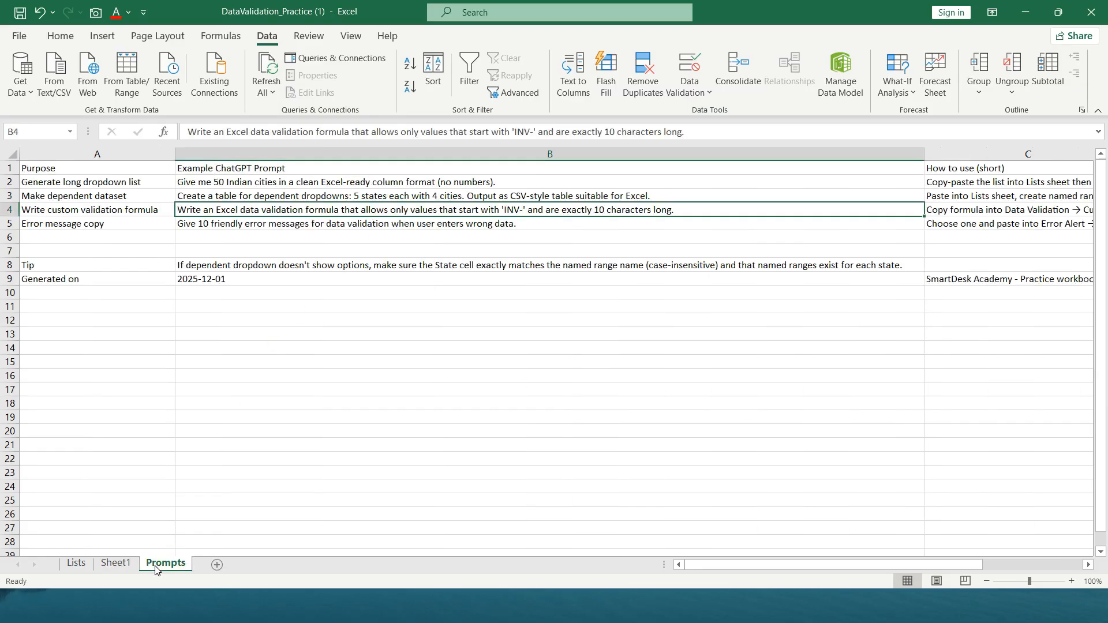
left_click(251, 228)
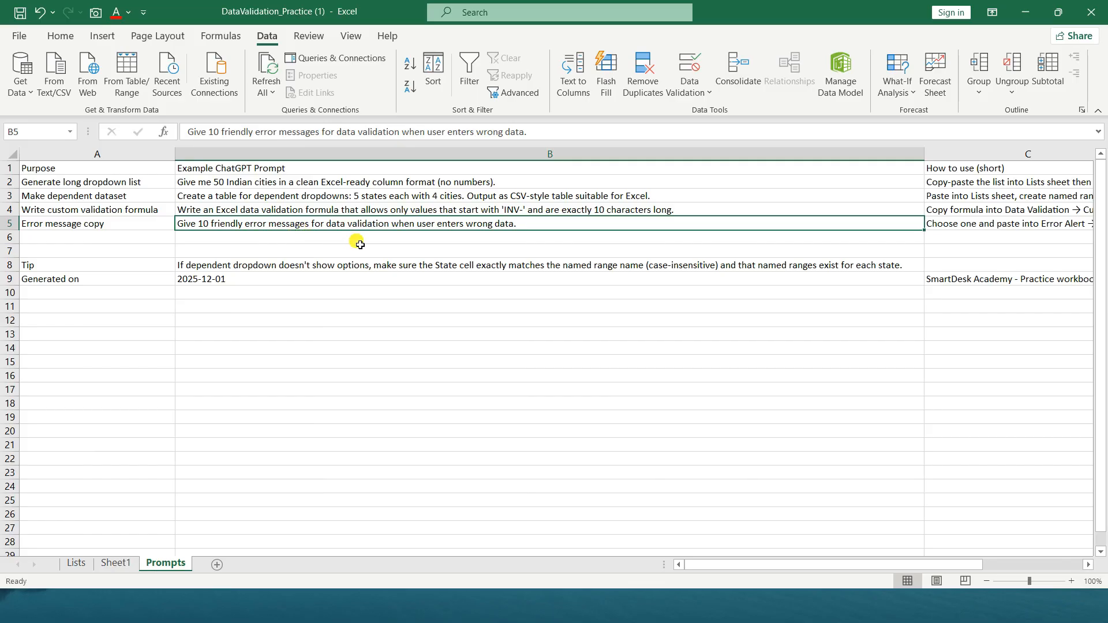
key("ctrl+c")
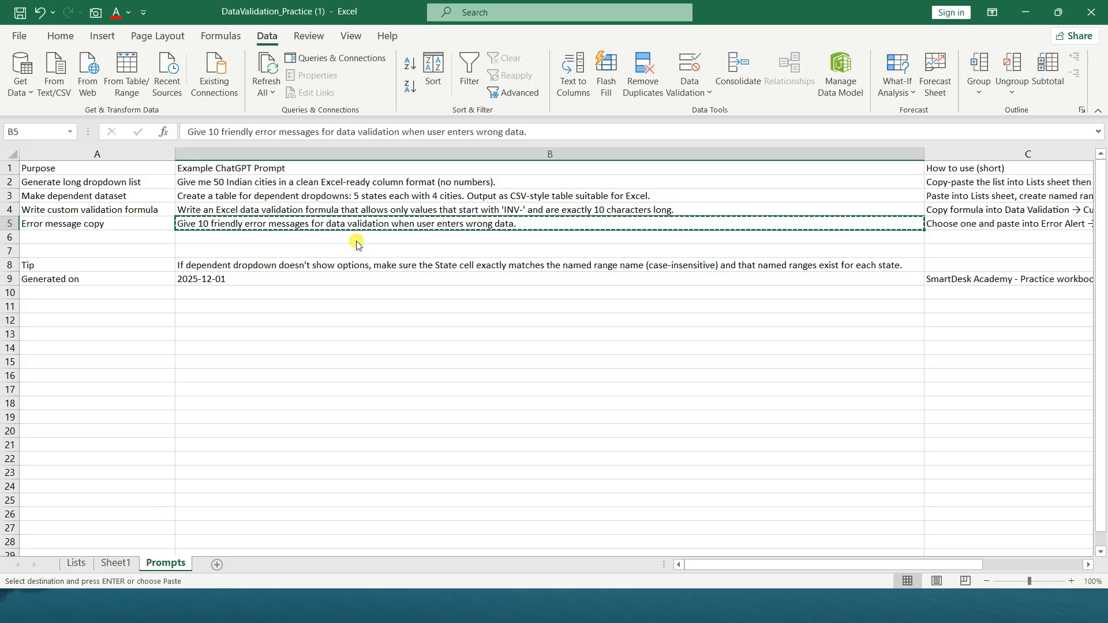
key("alt+Tab")
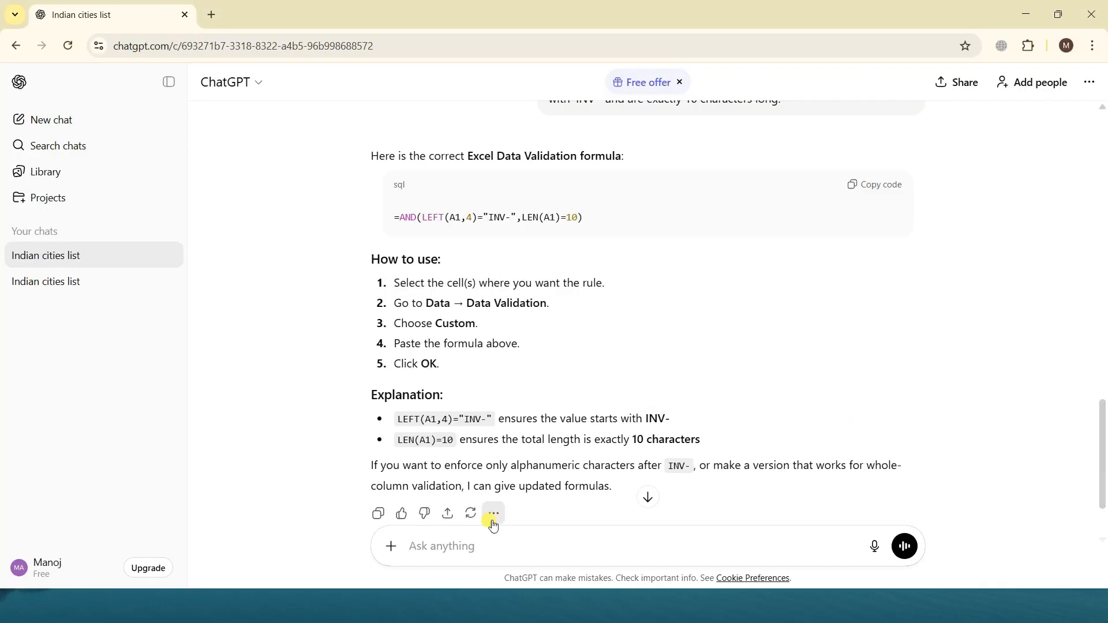
left_click(473, 558)
key("ctrl+v")
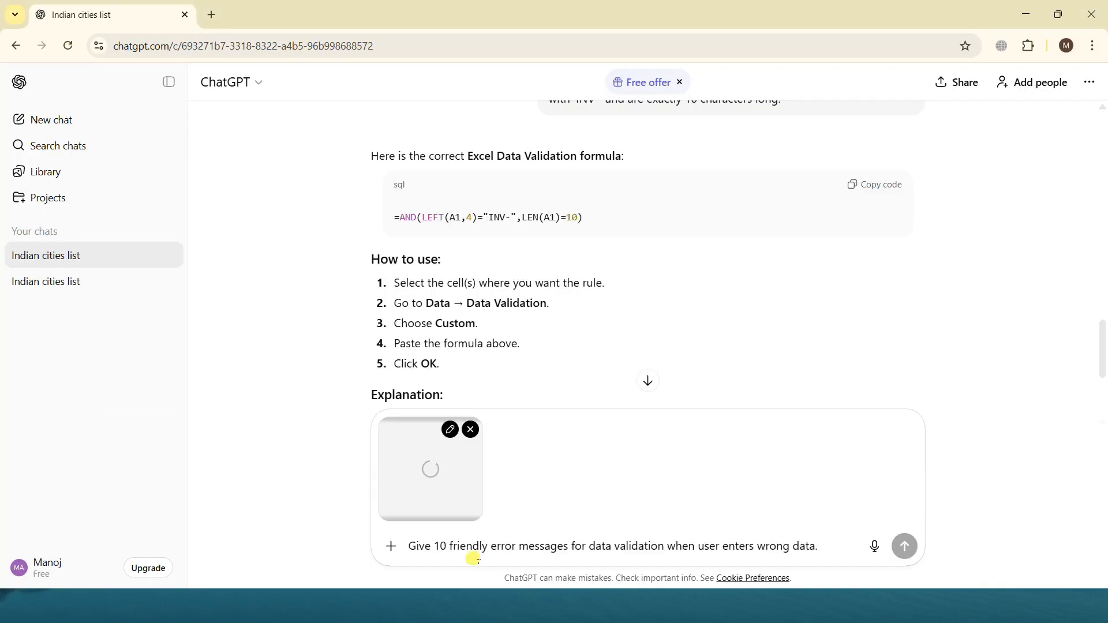
left_click(470, 429)
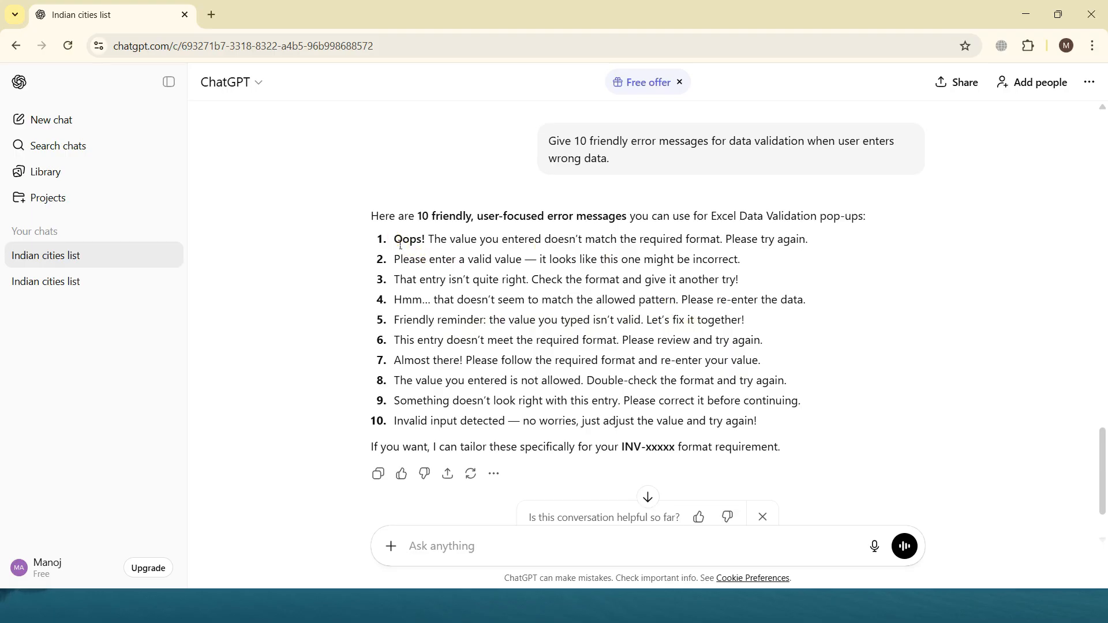
Copy ChatGPT's first error message, starting with "Oops!", and switch back to Sheet1 in Excel
left_click_drag(394, 240, 814, 245)
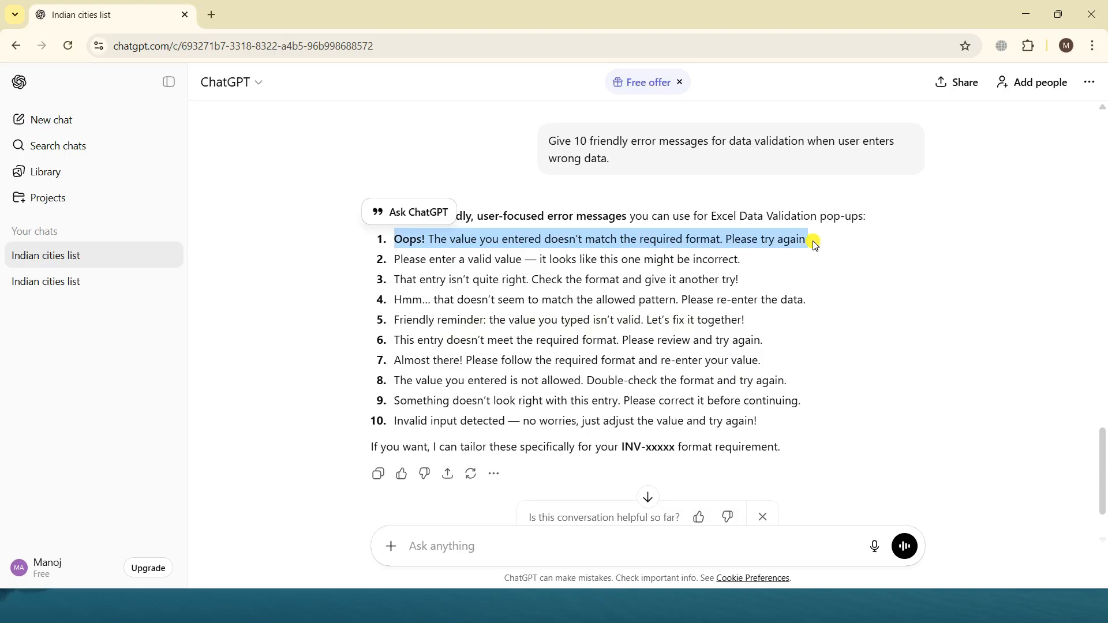
key("alt+Tab")
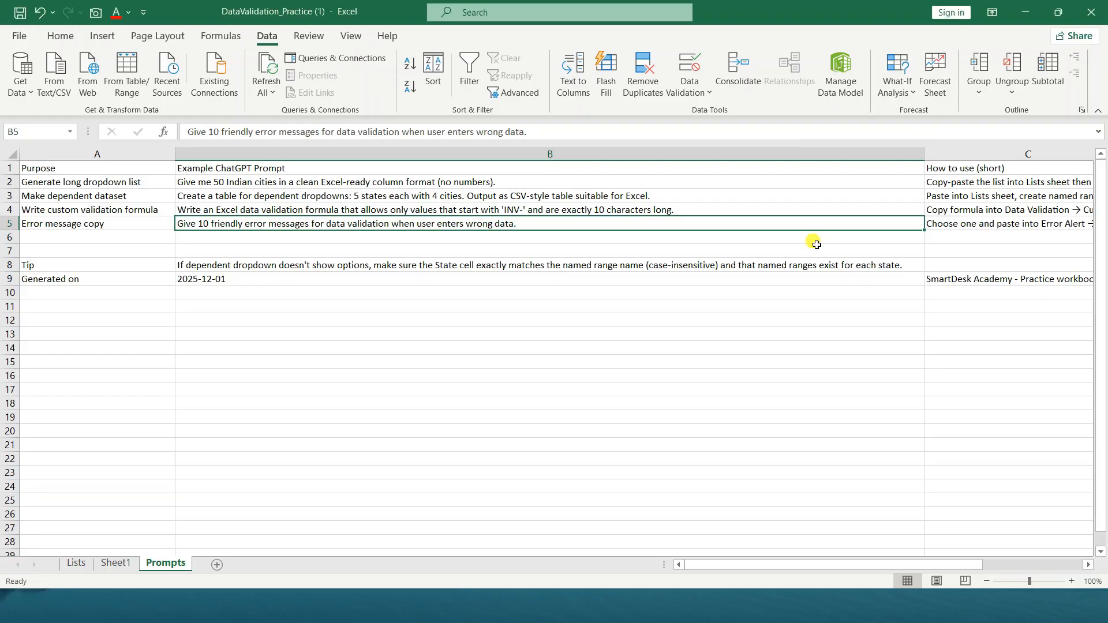
key("alt+Tab")
key("alt+Tab")
left_click(115, 562)
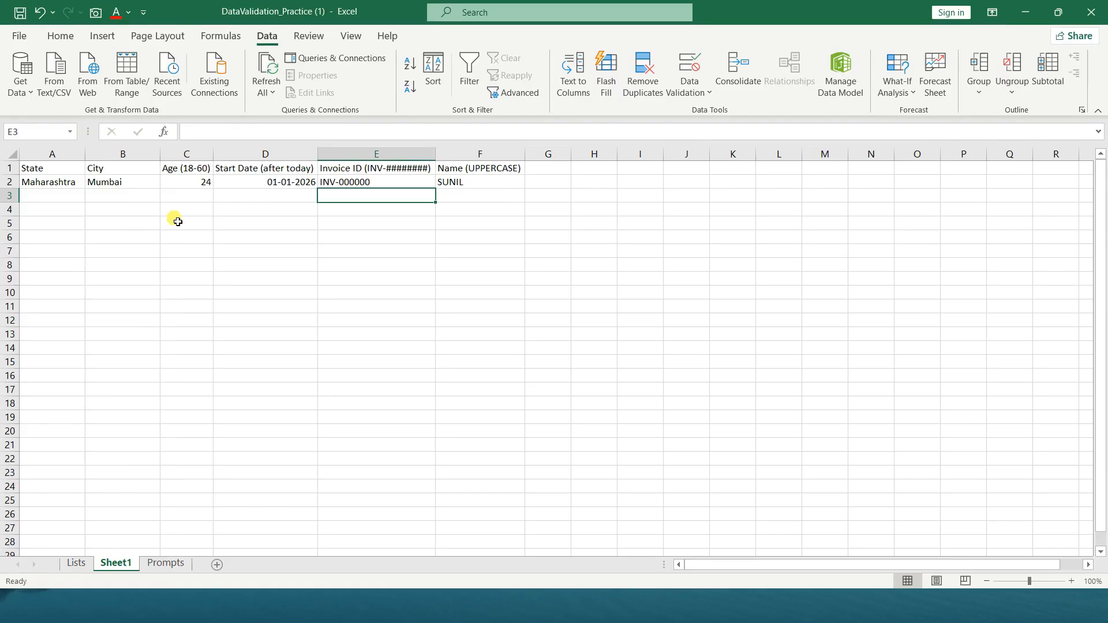
Set the data validation error alert style of the Age cell C2 to Warning
left_click(175, 183)
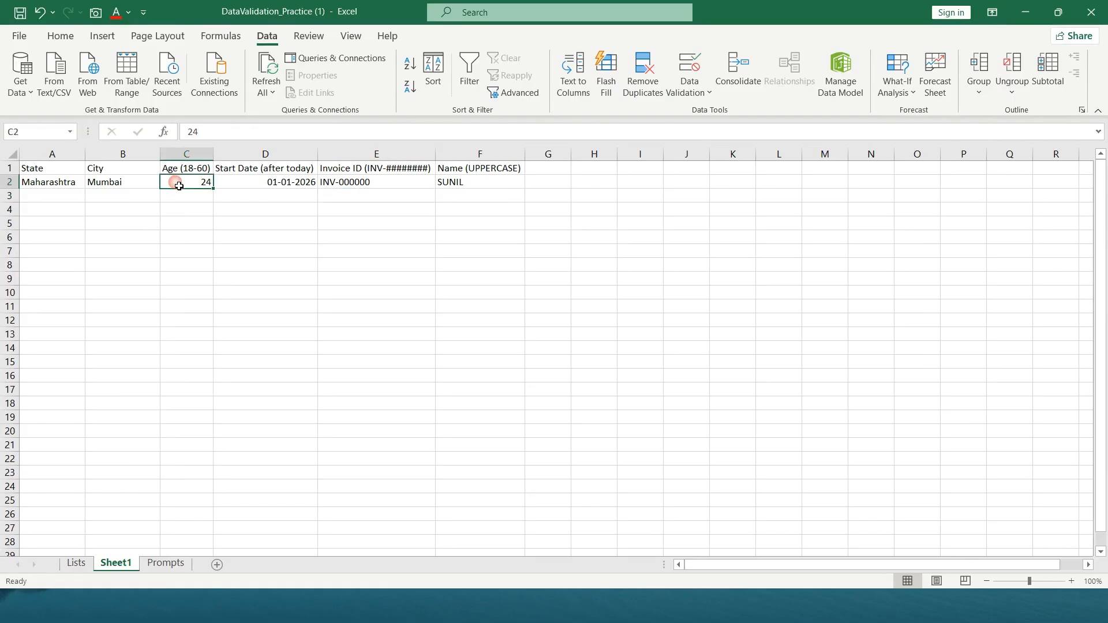
left_click(688, 92)
left_click(700, 114)
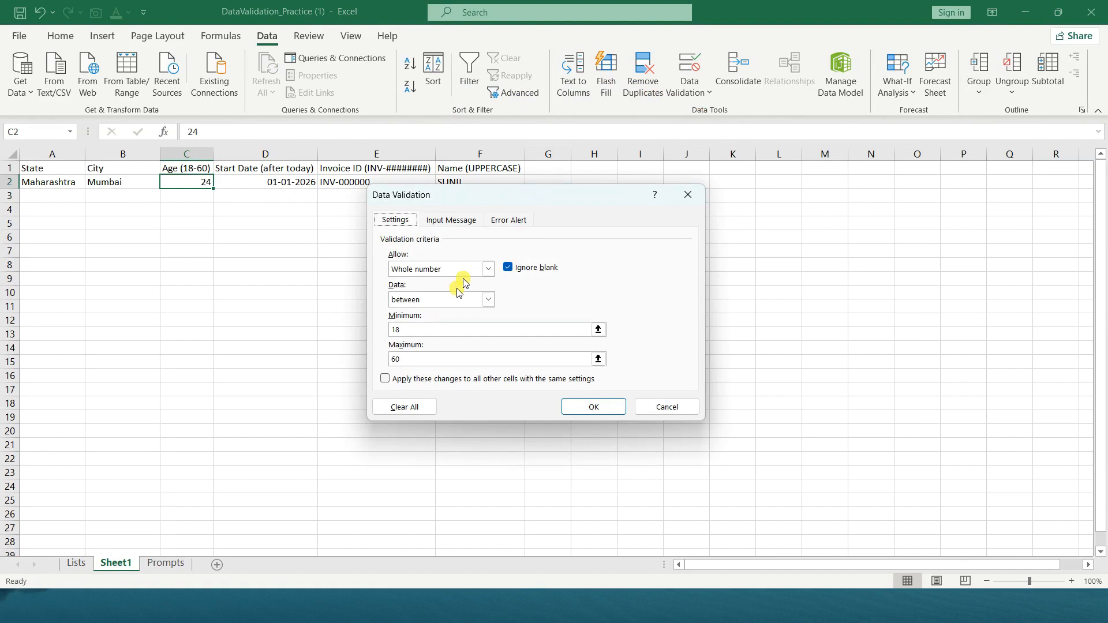
left_click(501, 221)
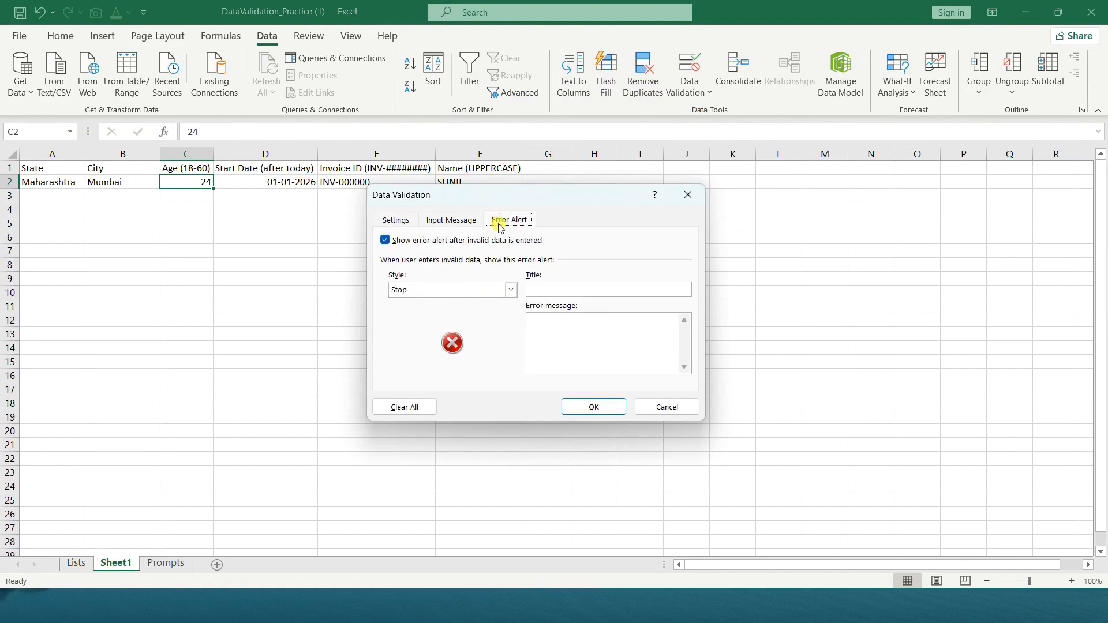
left_click(465, 291)
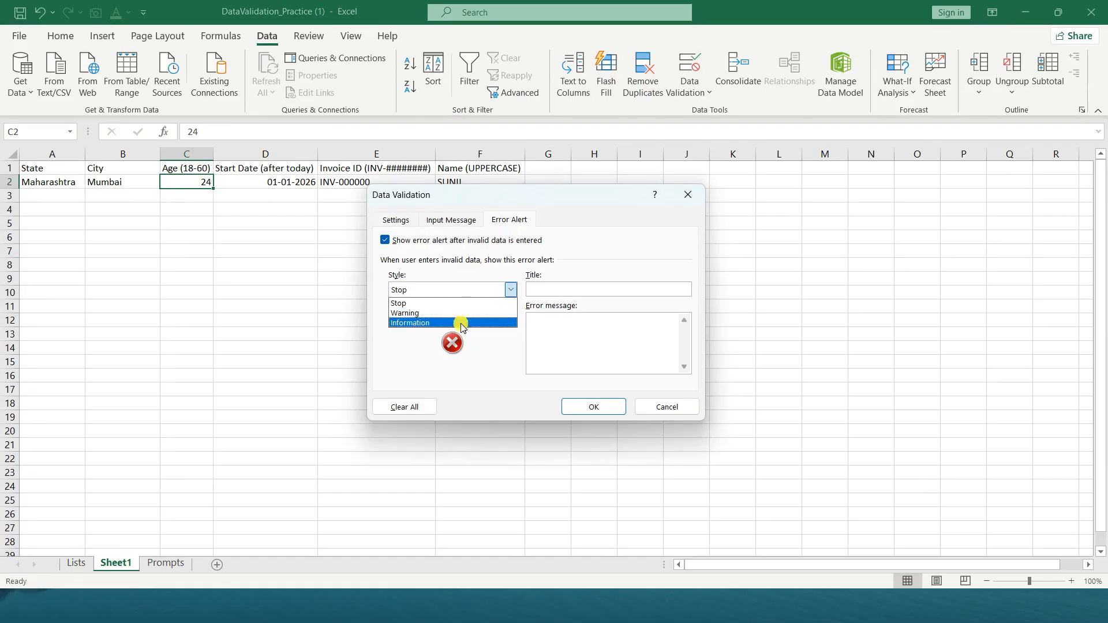
left_click(460, 313)
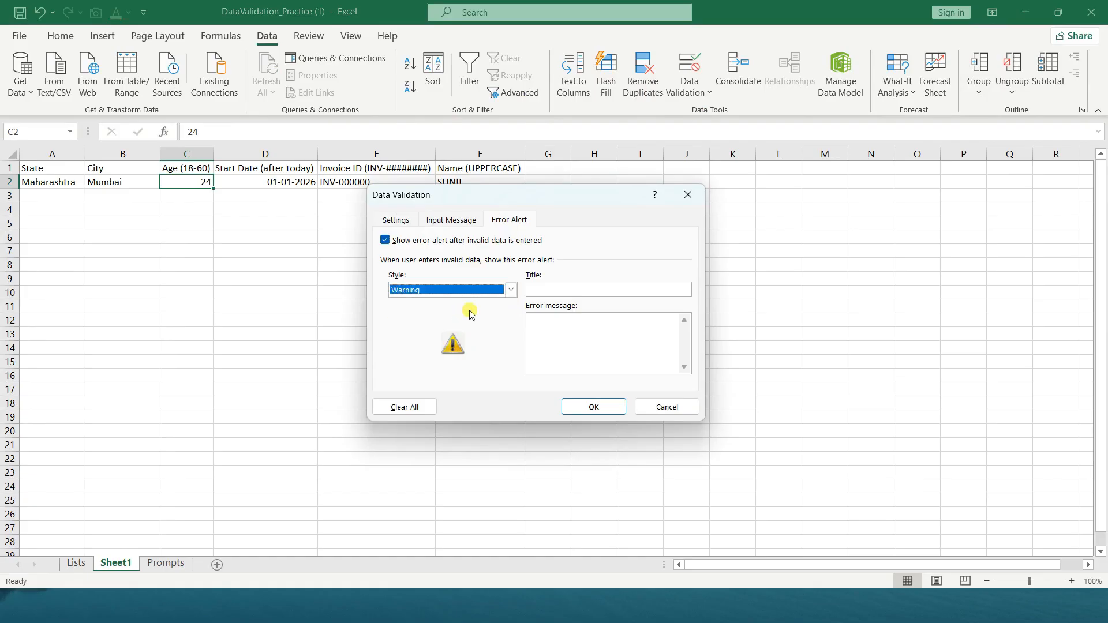
Title the Age error alert "Age should be between 18-60", paste the copied "Oops!" text as its message, and apply it
left_click(585, 294)
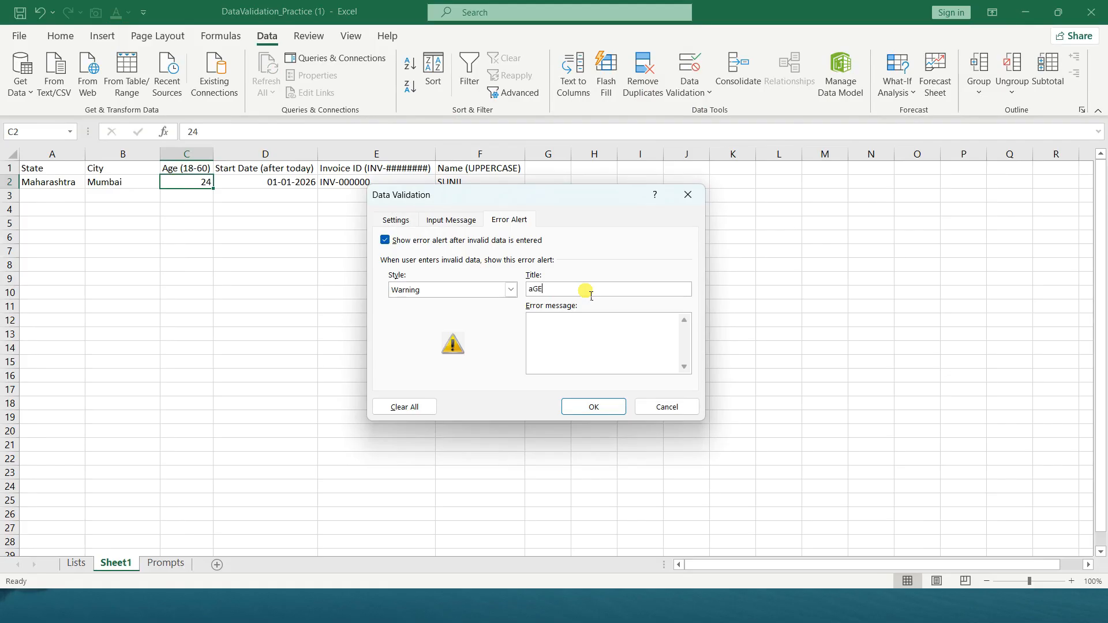
key("BackSpace")
key("BackSpace")
type("Age should be between 18-60")
left_click(589, 337)
key("ctrl+v")
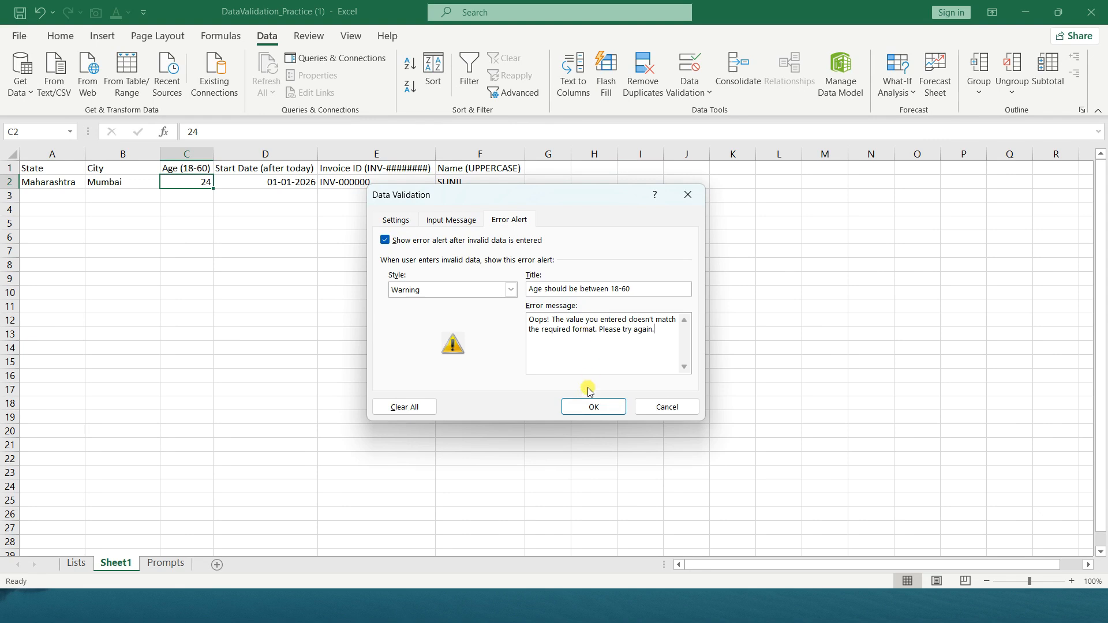
left_click(594, 407)
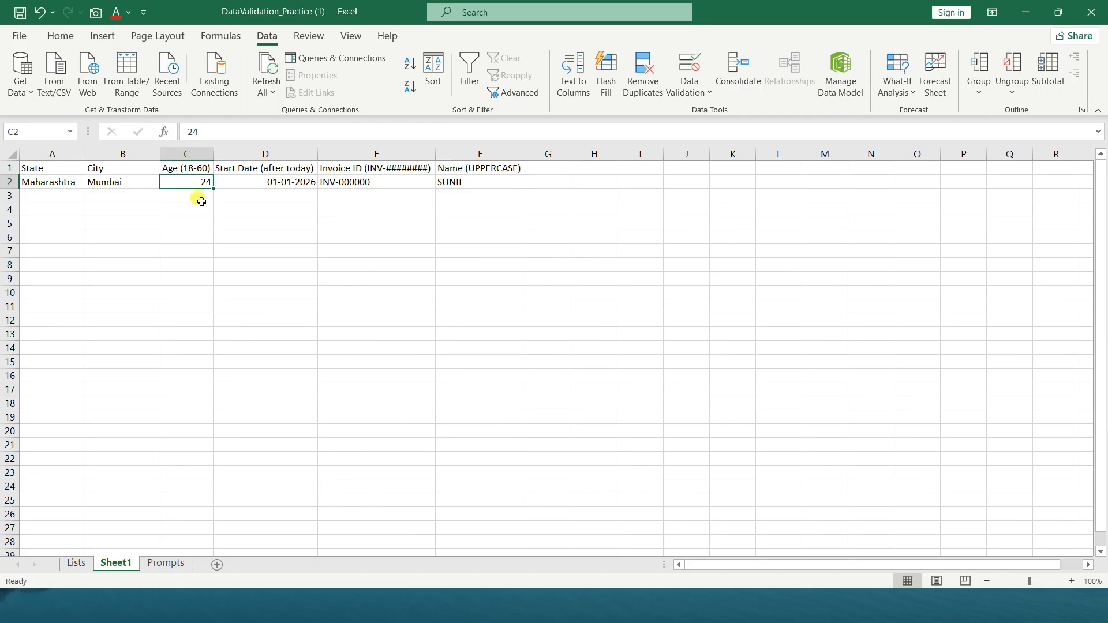
Enter 61 as the age in C2 to test the warning, and choose to continue with that value
left_click(193, 189)
type("61")
key("Return")
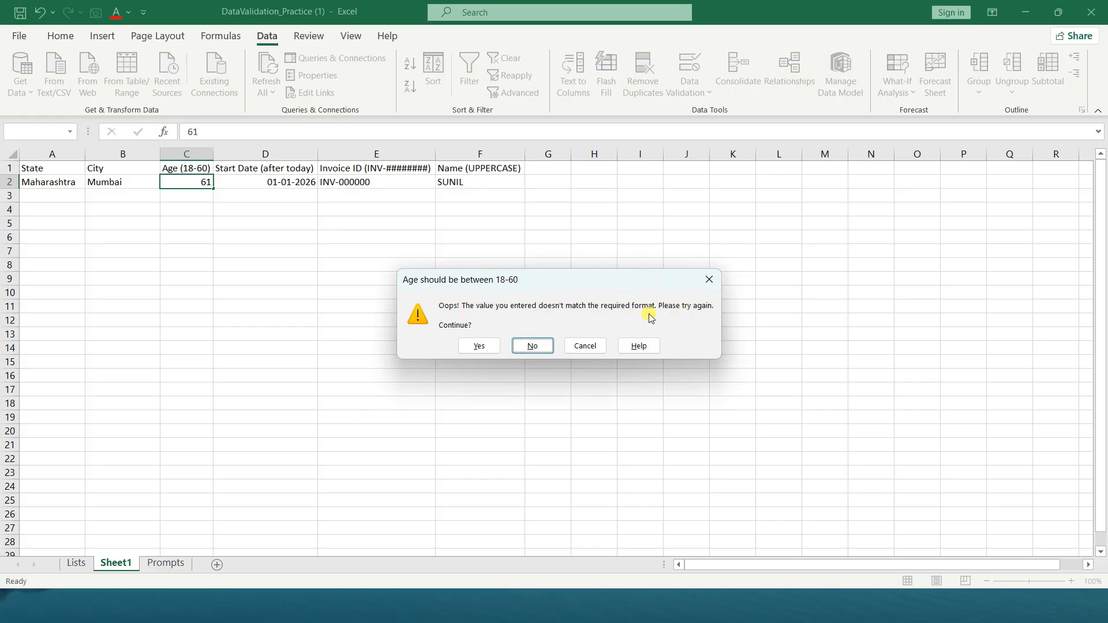
left_click(474, 352)
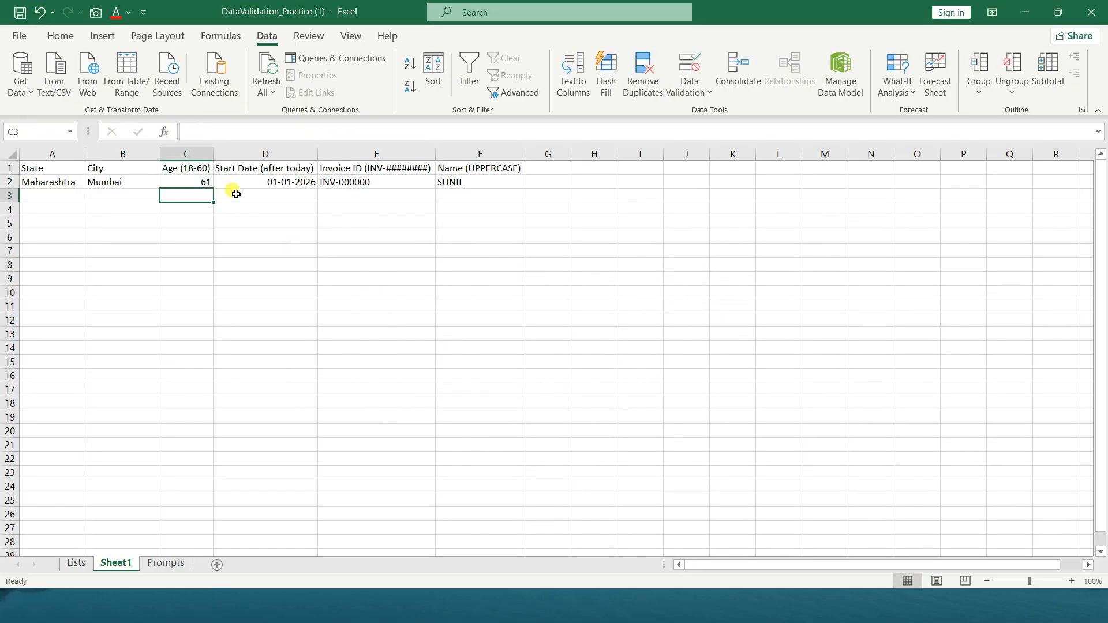
Change the error alert style of the Age cell C2 to Stop
left_click(202, 182)
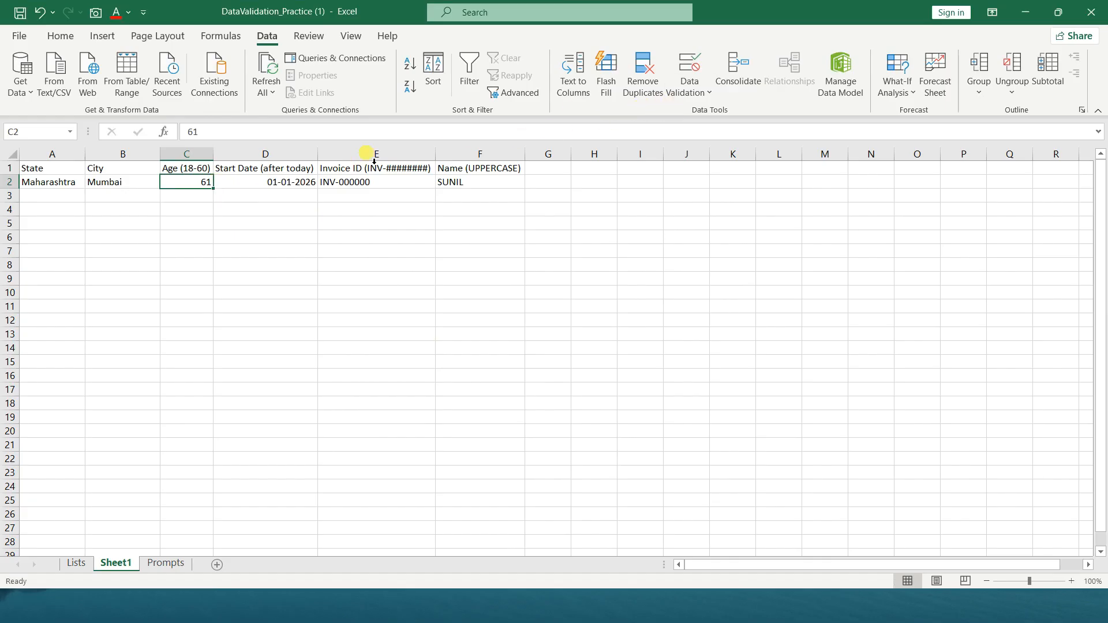
left_click(680, 94)
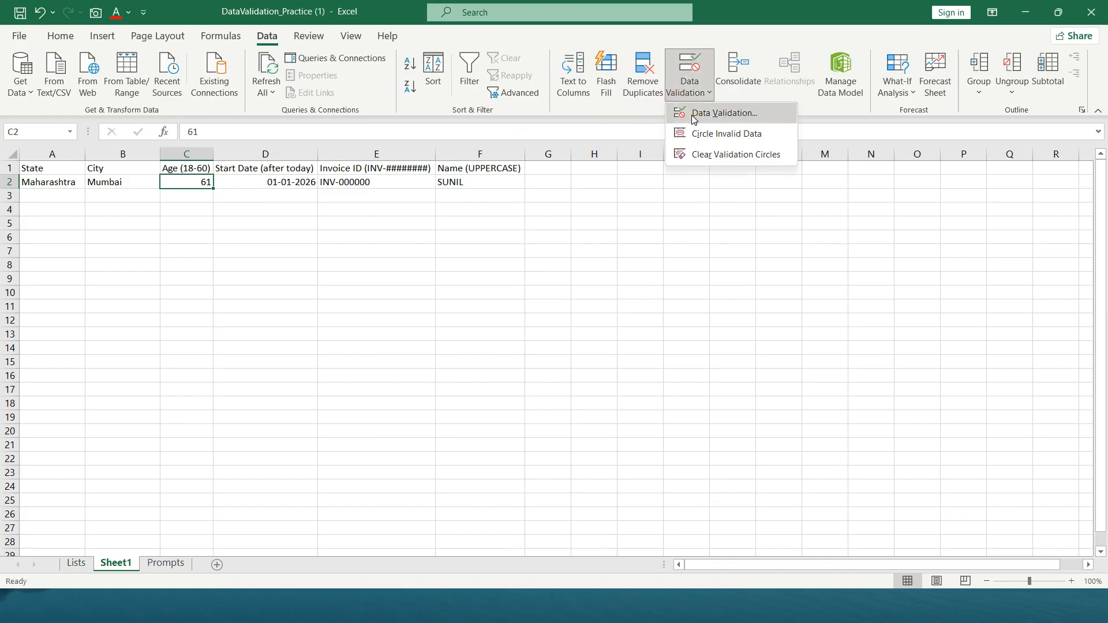
left_click(693, 112)
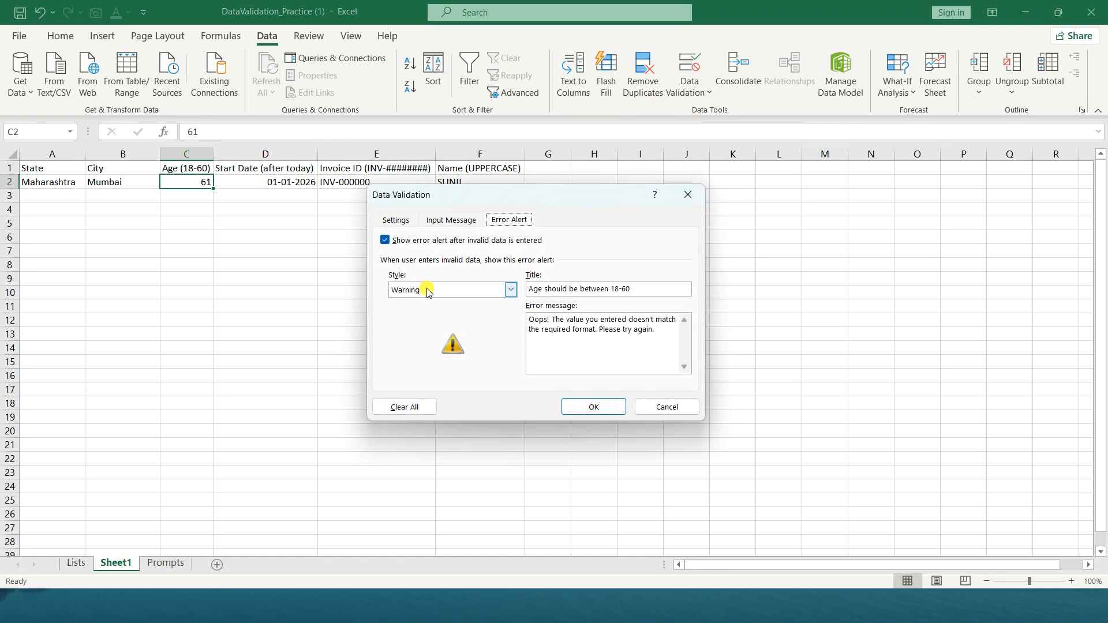
left_click(428, 292)
left_click(426, 305)
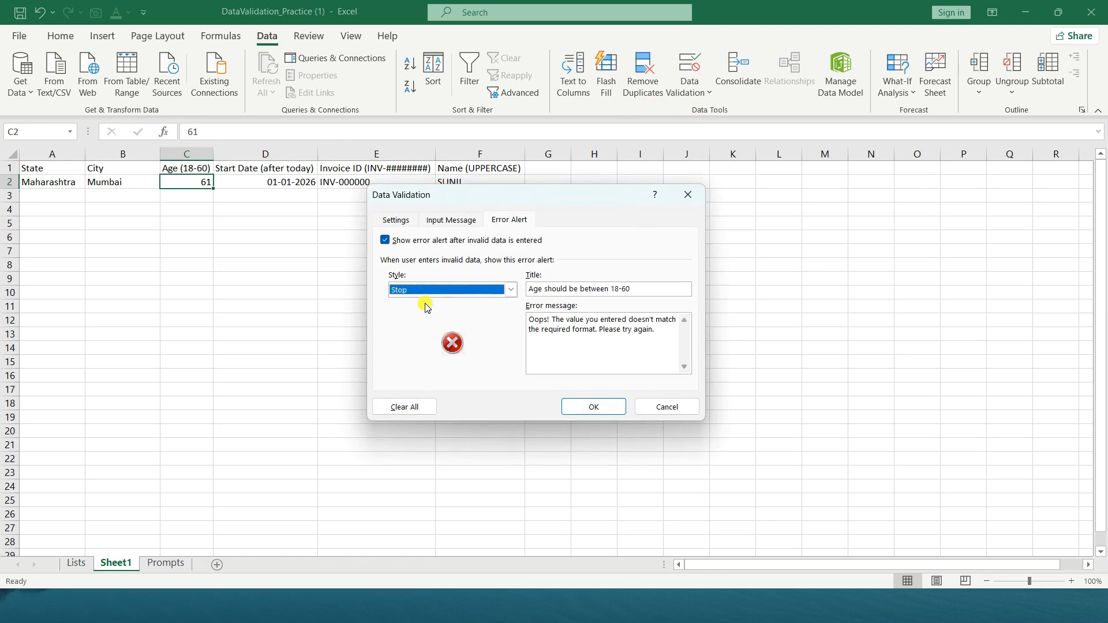
left_click(593, 407)
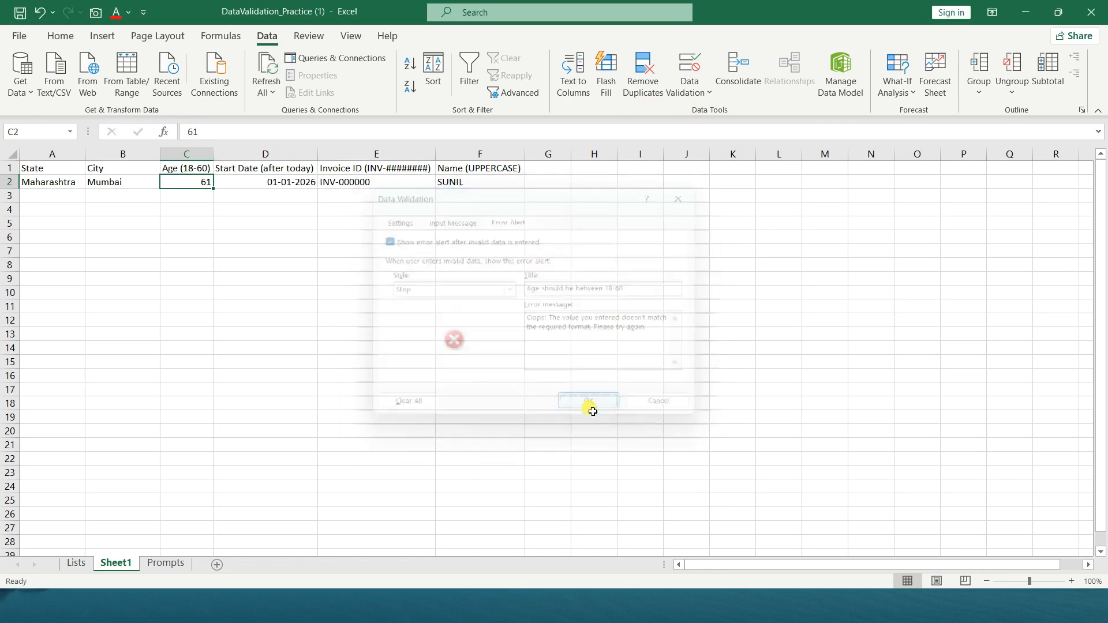
Test the Stop alert in C2 with an age of 61, and enter 60 on the retry
double_click(205, 182)
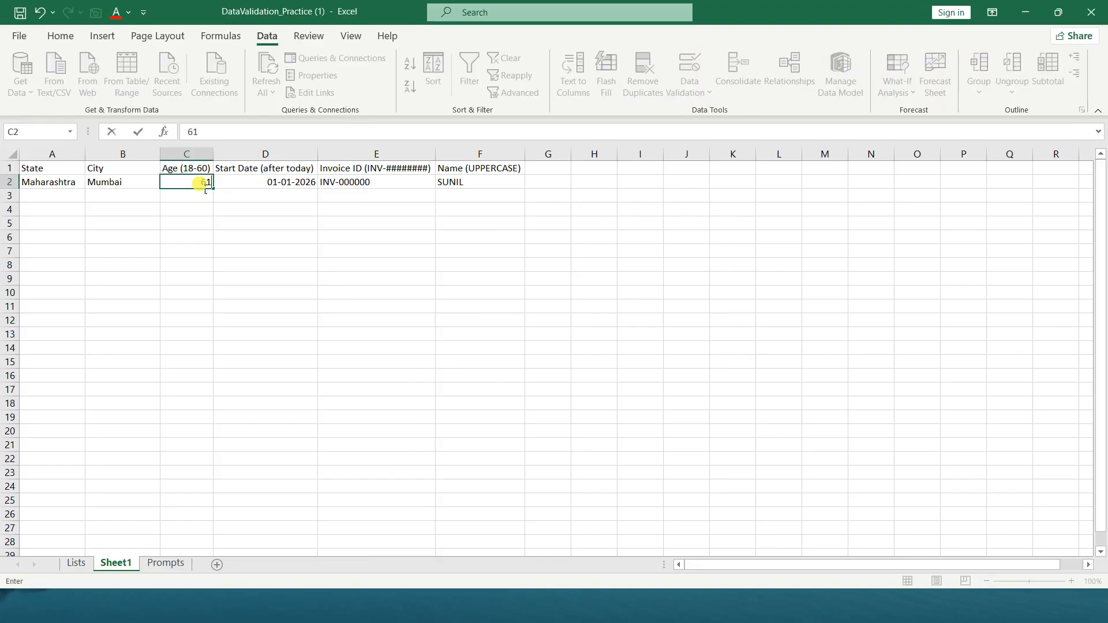
key("Return")
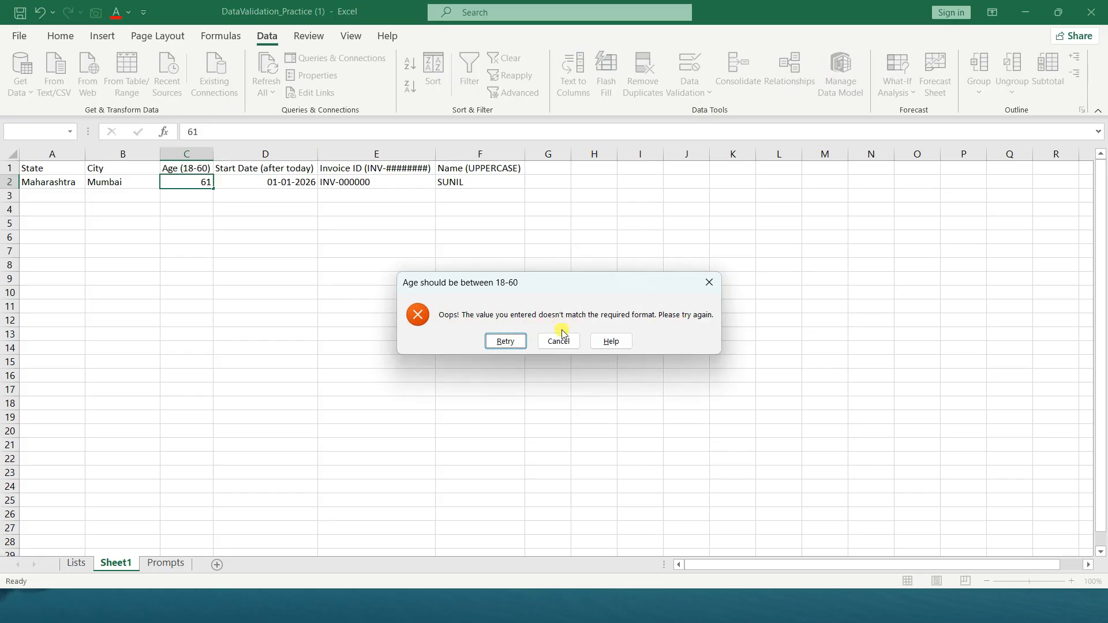
left_click(506, 342)
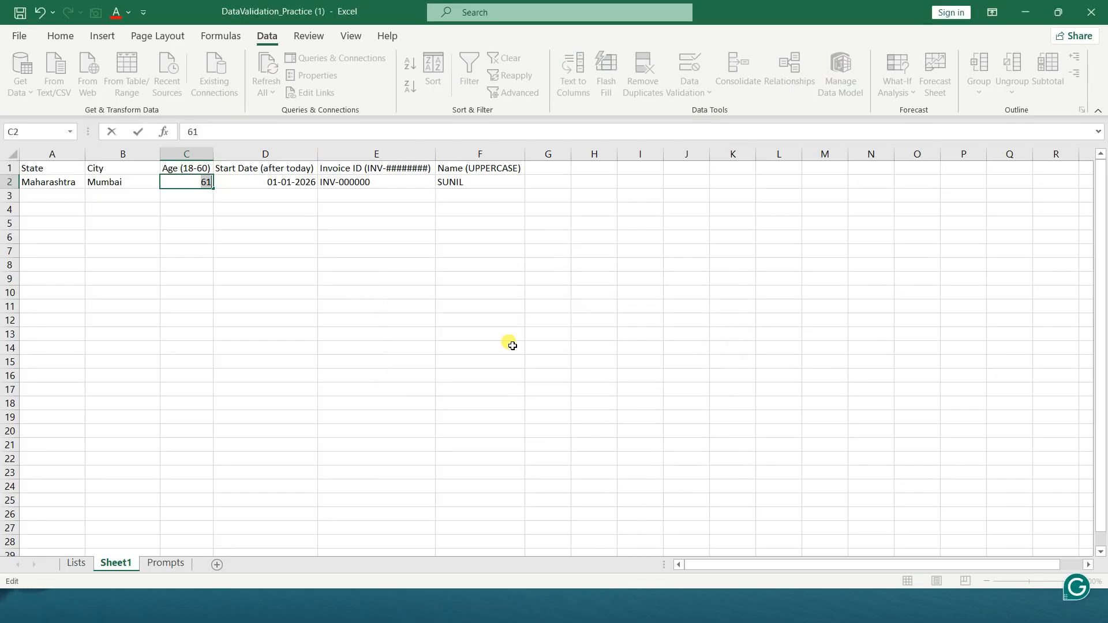
type("60")
key("Return")
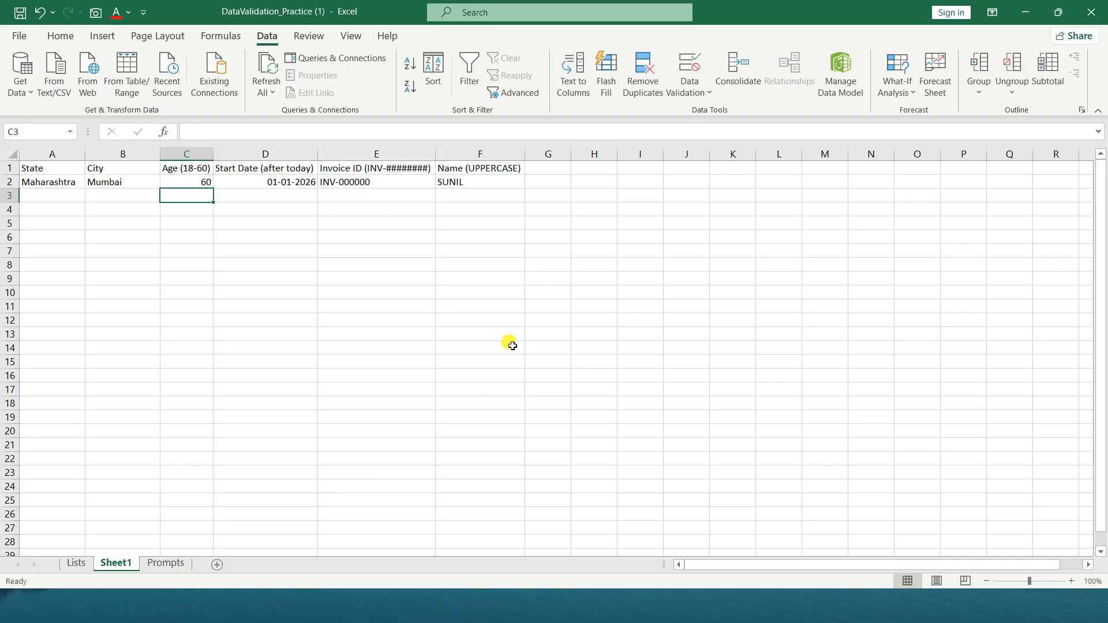
Leave the Age cell's validation as it is and select the Start Date cell D2
left_click(199, 184)
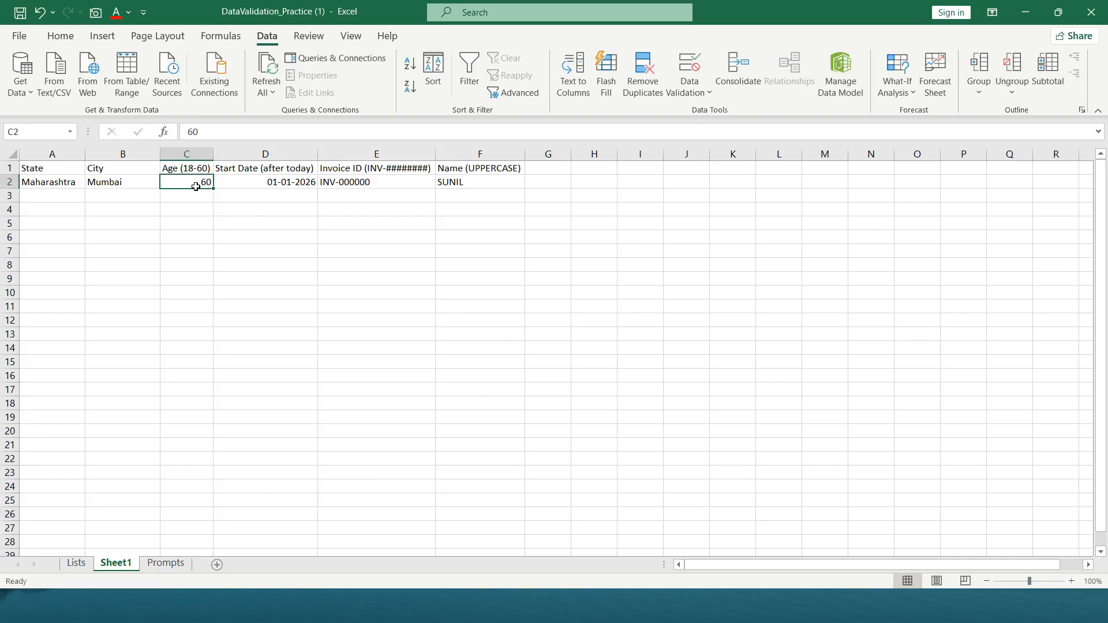
left_click(699, 95)
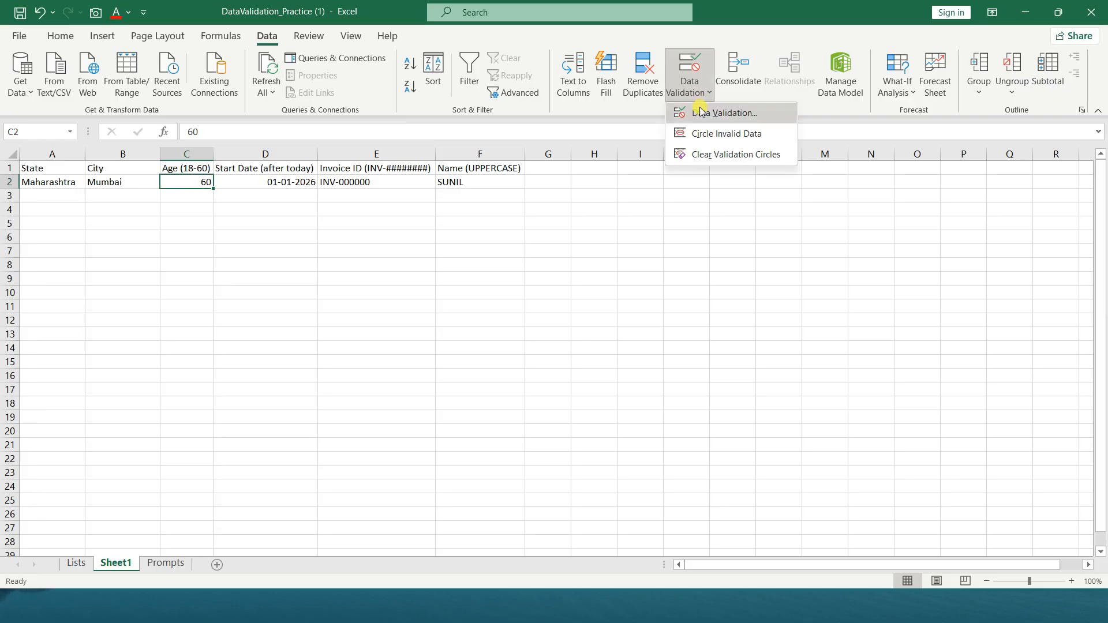
left_click(663, 153)
key("Right")
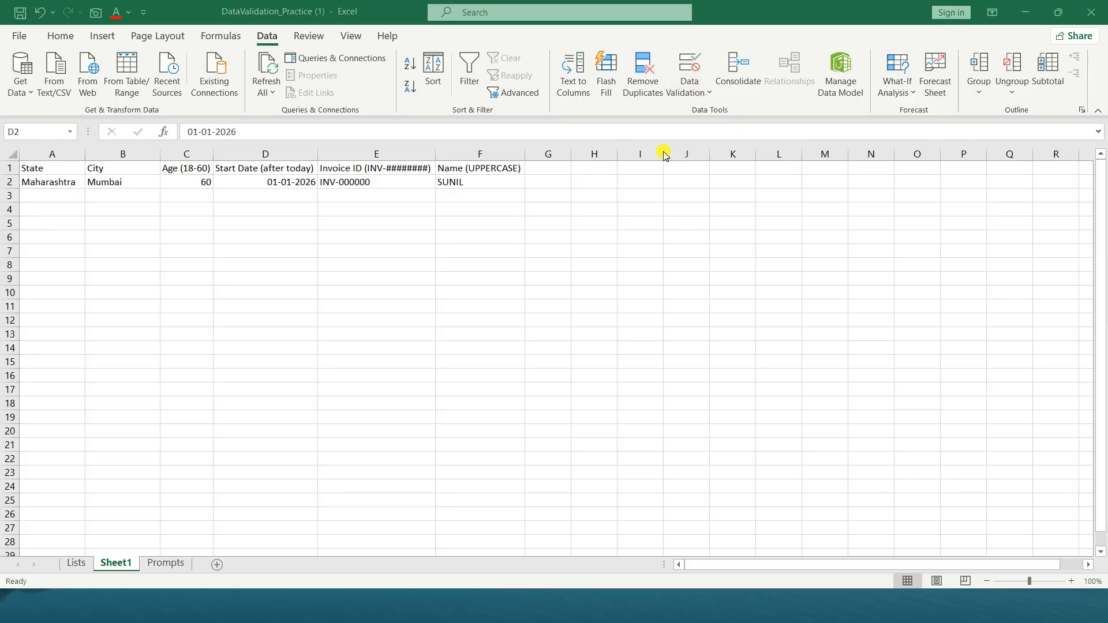